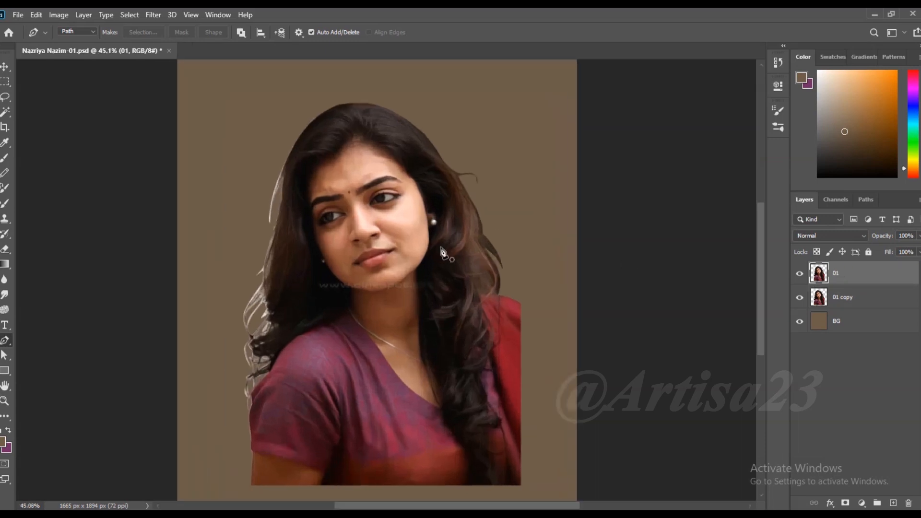
Deepen the shadows and brighten the highlights of layer 01 with a Levels adjustment.
click(61, 15)
mouse_move(87, 48)
click(192, 51)
drag(504, 224, 513, 224)
drag(651, 225, 642, 224)
key(Return)
key(p)
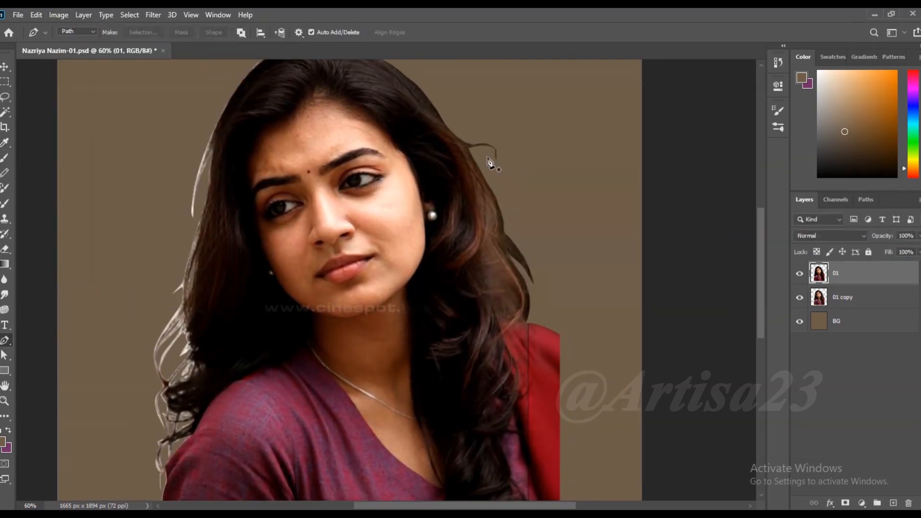
scroll(441, 206, down, 3)
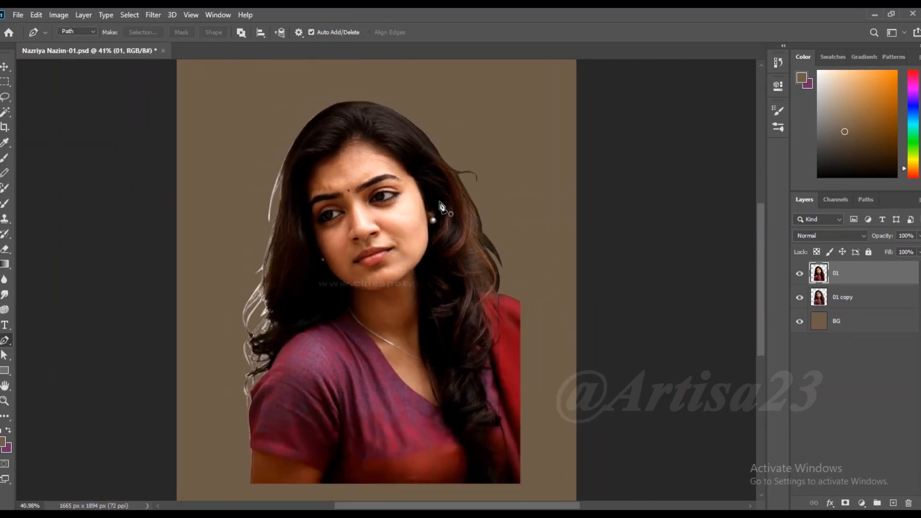
scroll(440, 204, up, 1)
Brighten layer 01's midtones with a Curves adjustment, raising input 123 to output 135.
click(59, 15)
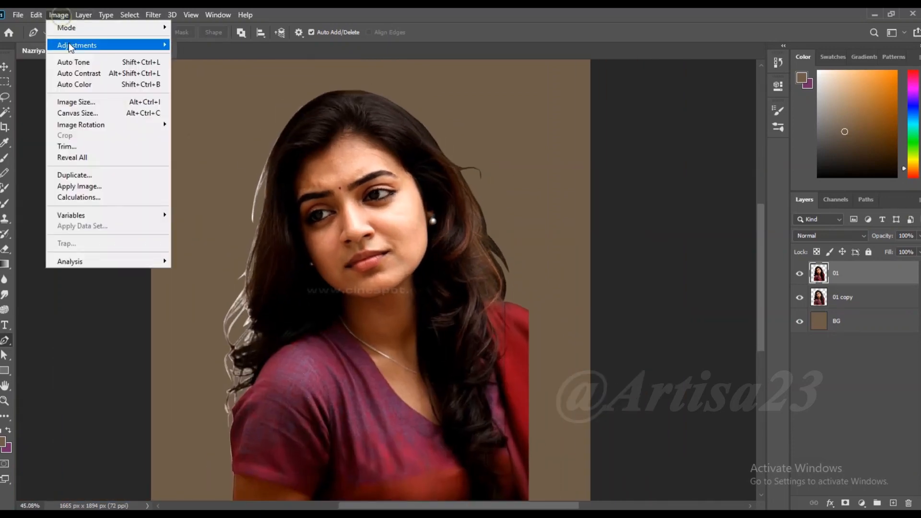
mouse_move(77, 44)
click(191, 65)
drag(422, 76, 611, 99)
drag(583, 232, 579, 227)
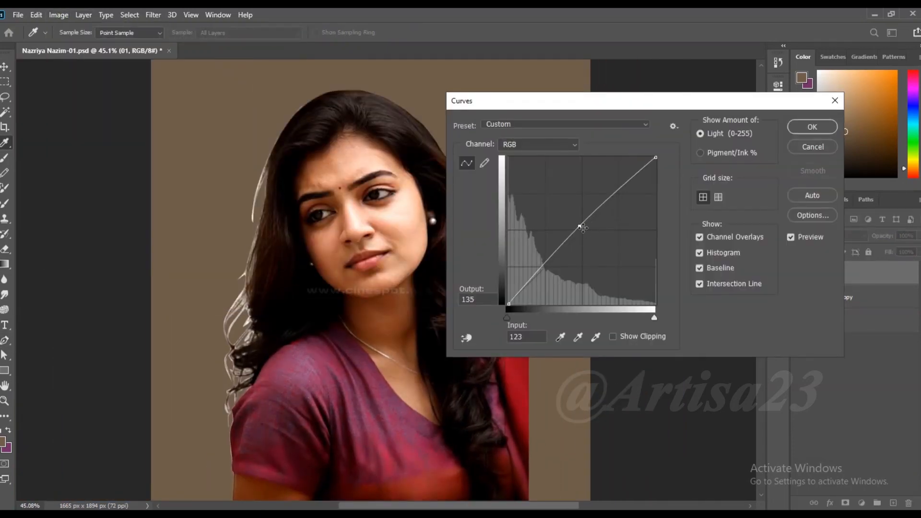
click(811, 129)
Create a new path named Path 1.
scroll(441, 185, up, 3)
click(867, 200)
click(918, 200)
click(882, 208)
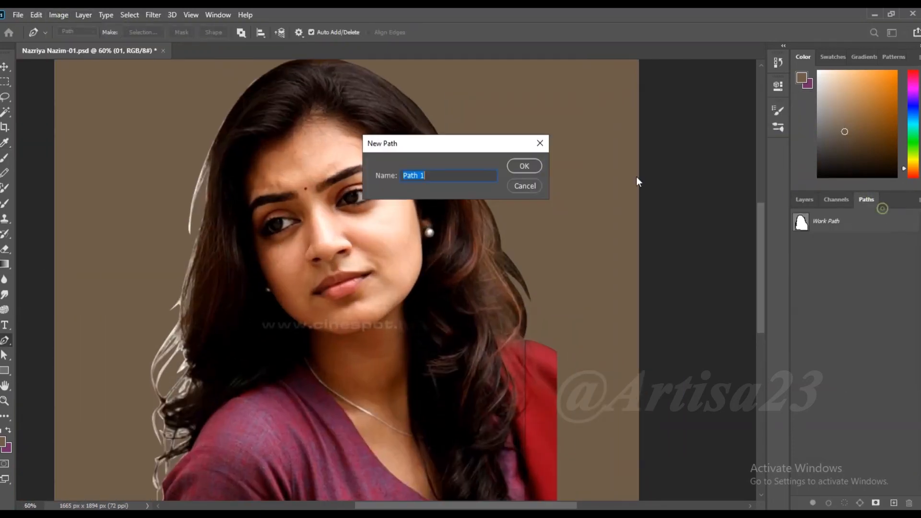
click(527, 165)
With the Pen tool, trace Path 1 from the hairline down the hair's inner edge beside the right-hand cheek to the chest.
scroll(530, 162, down, 3)
scroll(365, 127, up, 7)
click(388, 114)
drag(447, 151, 472, 167)
drag(511, 194, 523, 209)
drag(536, 250, 539, 261)
drag(558, 275, 560, 284)
scroll(554, 372, down, 3)
drag(540, 422, 550, 479)
scroll(552, 370, down, 3)
drag(547, 475, 533, 353)
click(585, 473)
scroll(587, 472, up, 1)
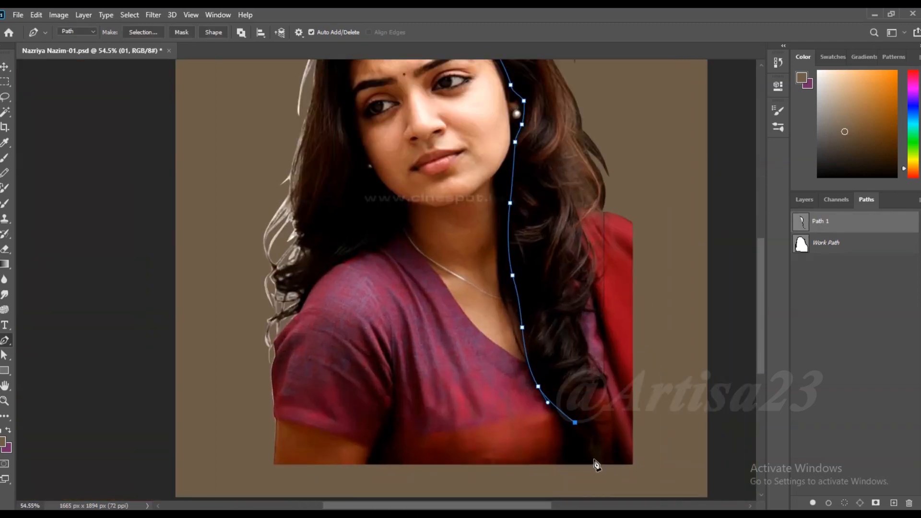
scroll(608, 207, down, 3)
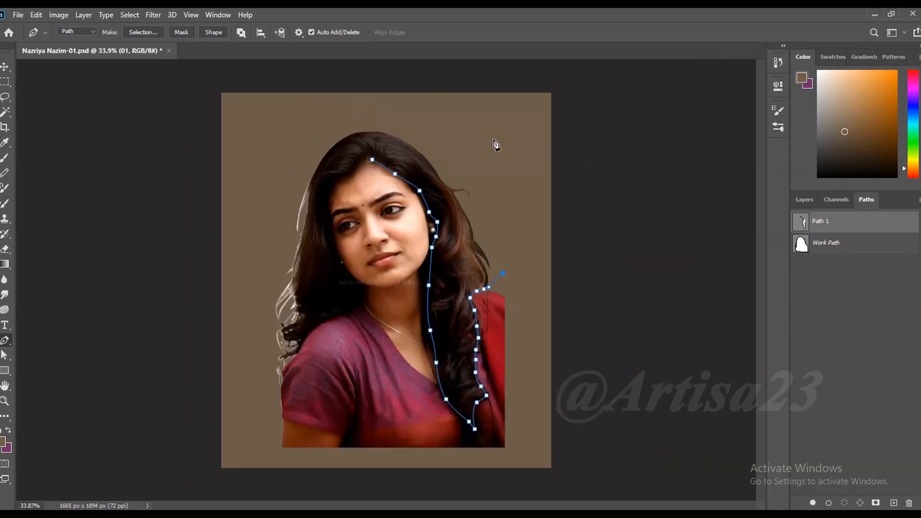
Continue the path around the hair's outside and along the left-hand shoulder and face edge, closing it at the hairline.
drag(253, 334, 256, 354)
click(267, 382)
scroll(283, 395, up, 4)
click(343, 296)
click(367, 281)
click(371, 257)
drag(351, 229, 342, 221)
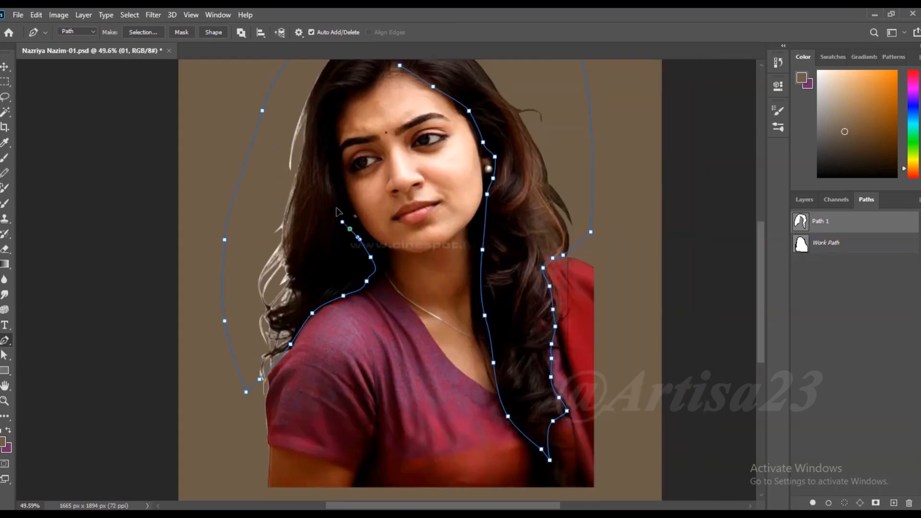
drag(366, 90, 387, 71)
click(400, 66)
Turn the hair path into a selection with a 0.3 pixel feather and copy the selected hair to a new layer.
scroll(407, 256, down, 3)
right_click(401, 147)
click(443, 196)
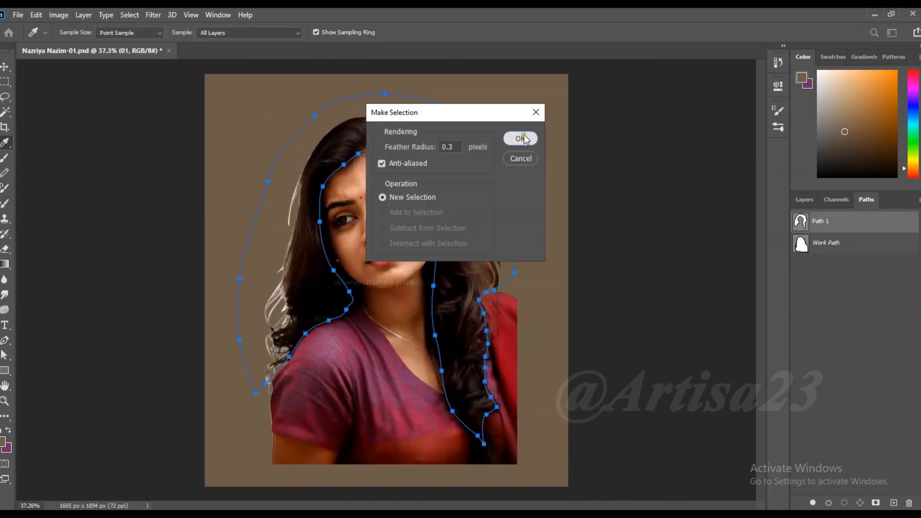
click(523, 139)
click(804, 195)
key(ctrl+j)
Brighten the copied hair layer by raising the midtones with a Curves adjustment.
click(59, 15)
mouse_move(82, 43)
click(195, 65)
drag(577, 236, 570, 212)
click(813, 126)
Compare the portrait with and without the brightened hair layer.
scroll(422, 177, up, 2)
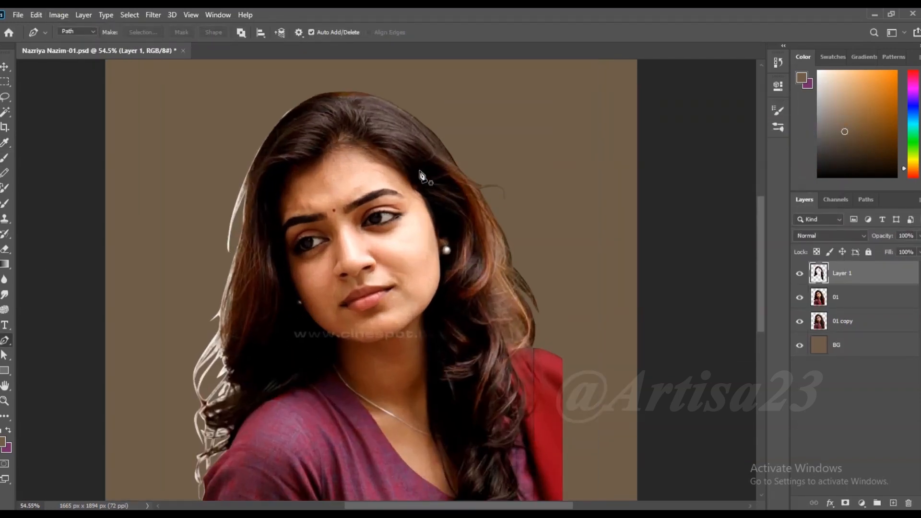
click(799, 276)
click(799, 275)
click(799, 275)
click(799, 276)
click(800, 276)
click(800, 276)
Erase the brightened hair layer along the outer hair edges on both sides with a 125 px soft eraser at 100% opacity.
scroll(348, 247, down, 2)
key(e)
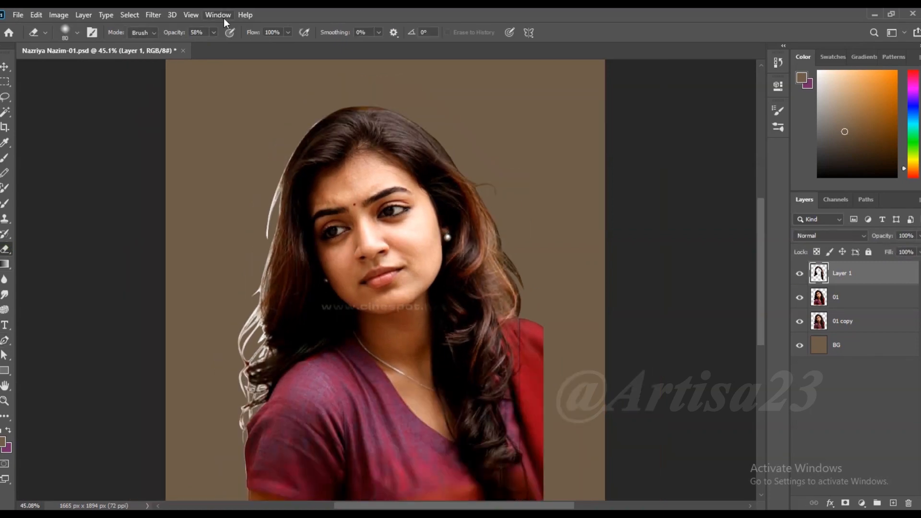
drag(248, 317, 239, 354)
drag(251, 313, 263, 186)
drag(253, 365, 229, 436)
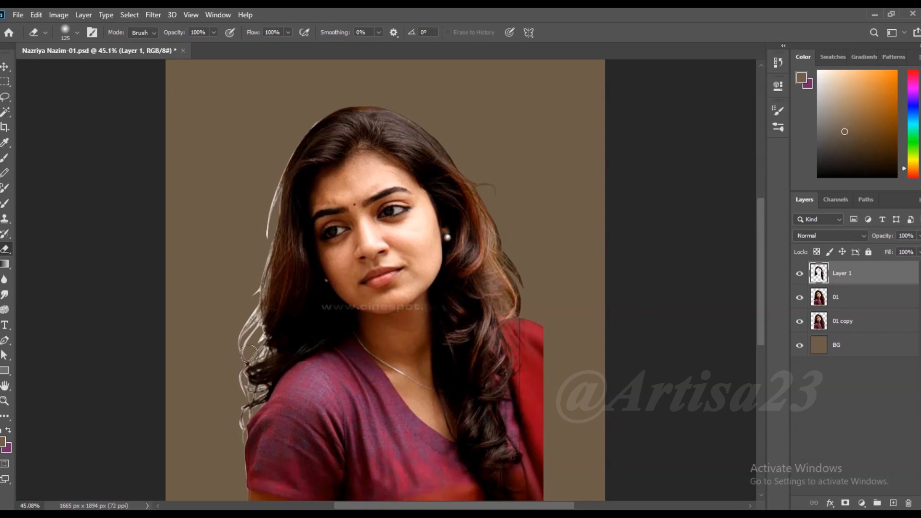
drag(505, 255, 530, 279)
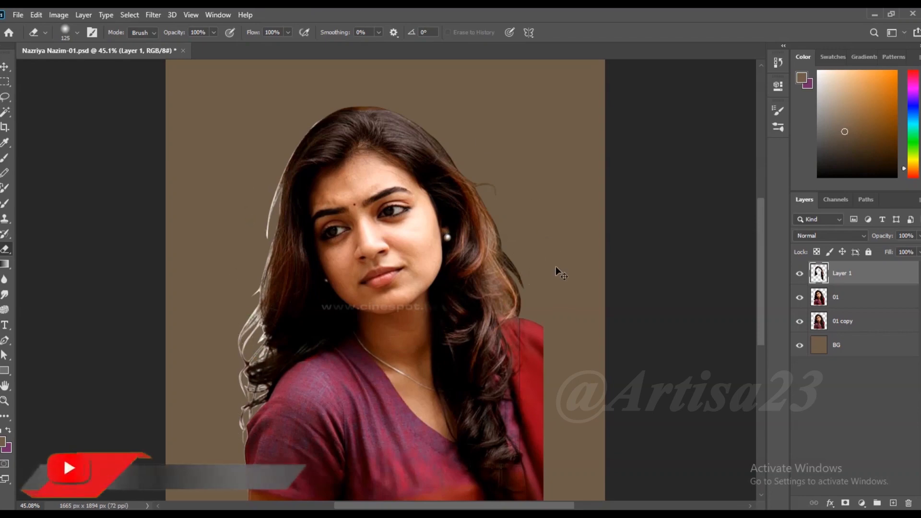
Increase the hair layer's contrast with Levels, setting the black input to 32 and the white input to 233.
scroll(399, 166, down, 2)
scroll(380, 134, up, 3)
scroll(291, 224, down, 2)
click(59, 15)
mouse_move(77, 44)
click(264, 56)
drag(504, 224, 523, 223)
drag(651, 224, 639, 216)
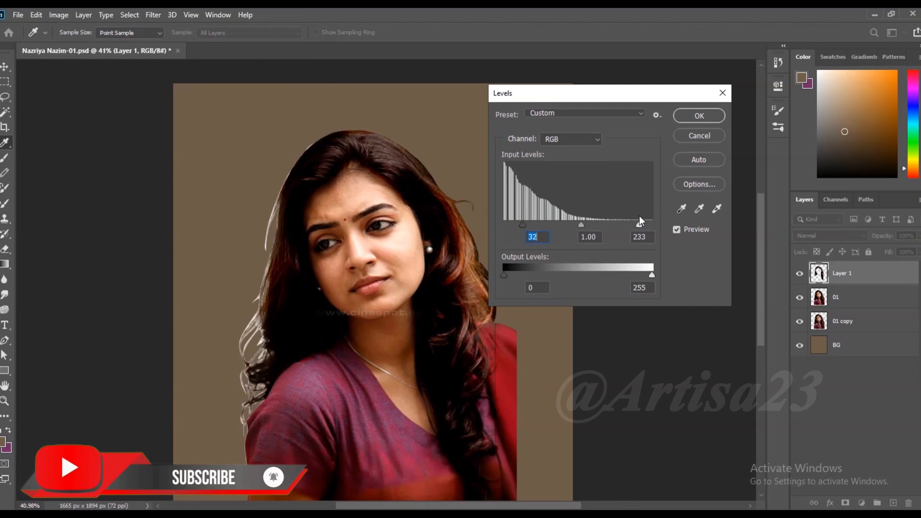
key(Return)
Slightly lift the hair layer's midtones with a Curves adjustment.
click(58, 15)
mouse_move(77, 45)
click(254, 65)
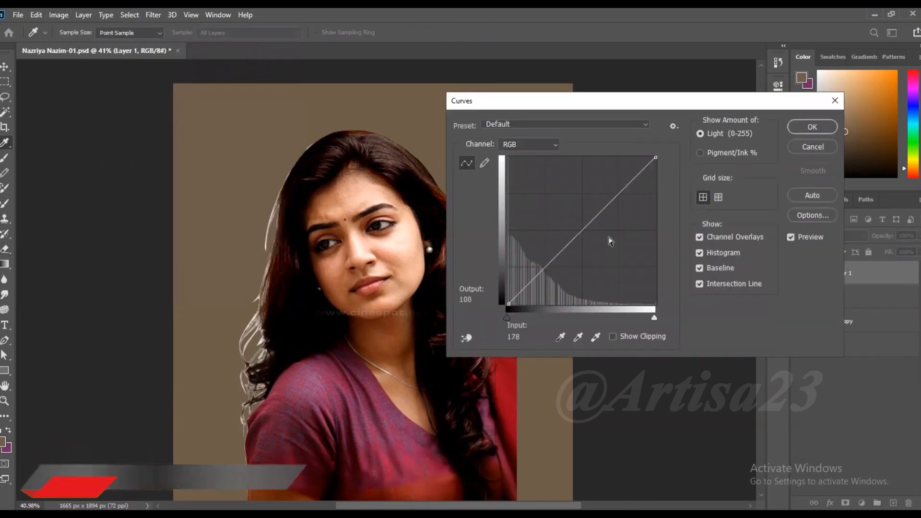
drag(582, 230, 576, 224)
key(Return)
drag(461, 264, 467, 239)
Group Layer 1 with layer 01, duplicate the group beneath, and hide the duplicate and layer 01 copy.
shift+click(854, 296)
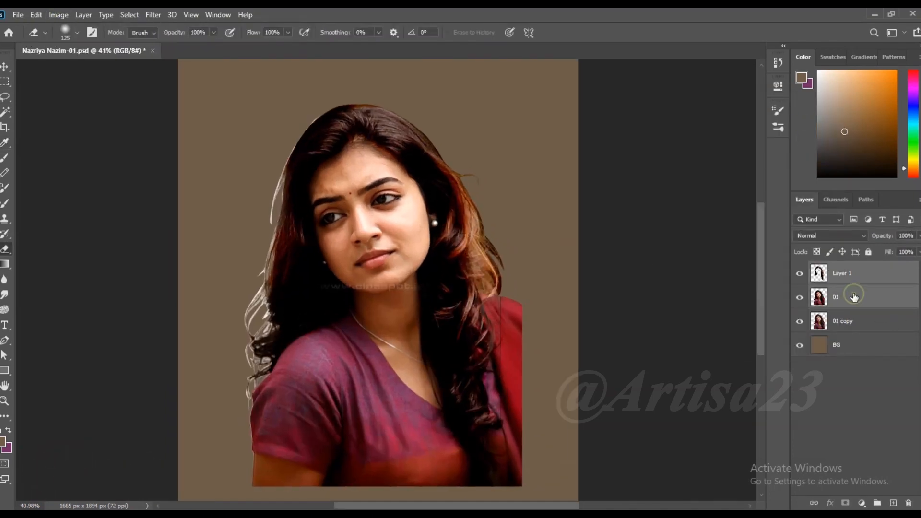
key(ctrl+g)
click(799, 290)
drag(854, 274, 854, 288)
click(800, 292)
Merge the visible group into a single layer and duplicate that layer.
click(840, 273)
right_click(841, 274)
click(753, 415)
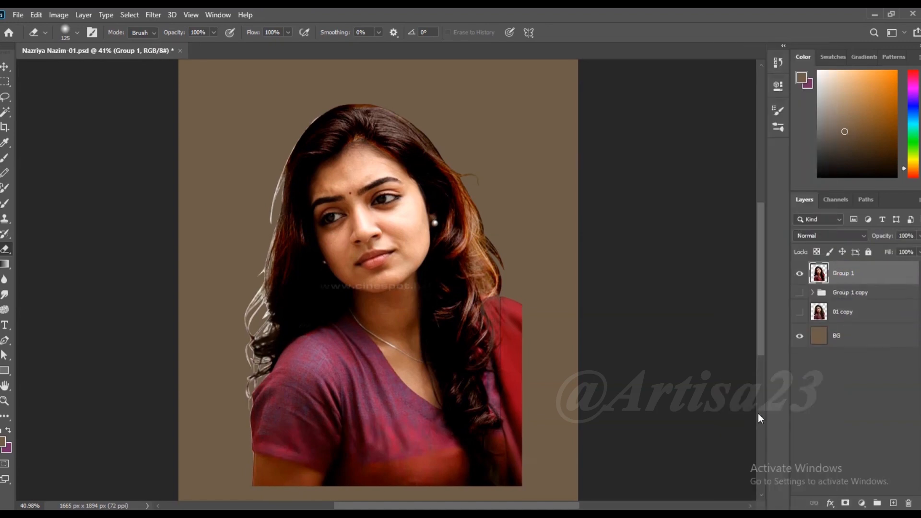
key(ctrl+j)
Apply a sharpening filter to the merged portrait layer.
scroll(432, 235, up, 3)
click(154, 15)
mouse_move(165, 213)
click(336, 269)
click(716, 96)
Switch to the Smudge tool and adjust its brush settings for smoothing the skin.
scroll(388, 242, down, 7)
click(5, 295)
scroll(388, 183, up, 10)
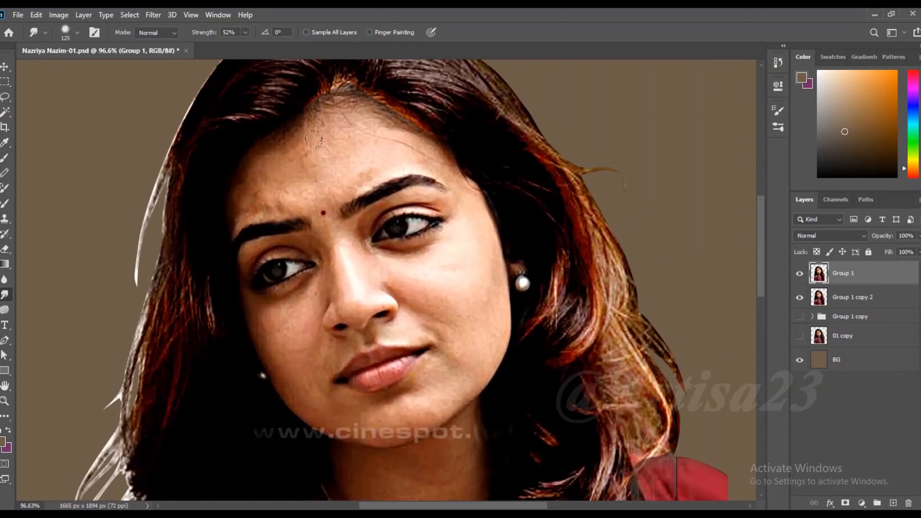
click(95, 32)
click(622, 103)
click(684, 318)
click(747, 107)
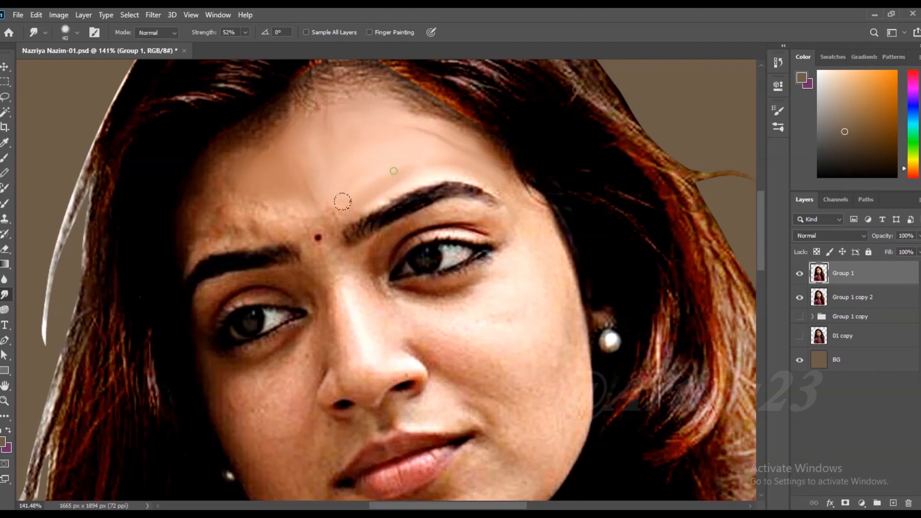
Smudge the forehead and the skin above and below the right-hand eyebrow to smooth them.
drag(249, 215, 322, 216)
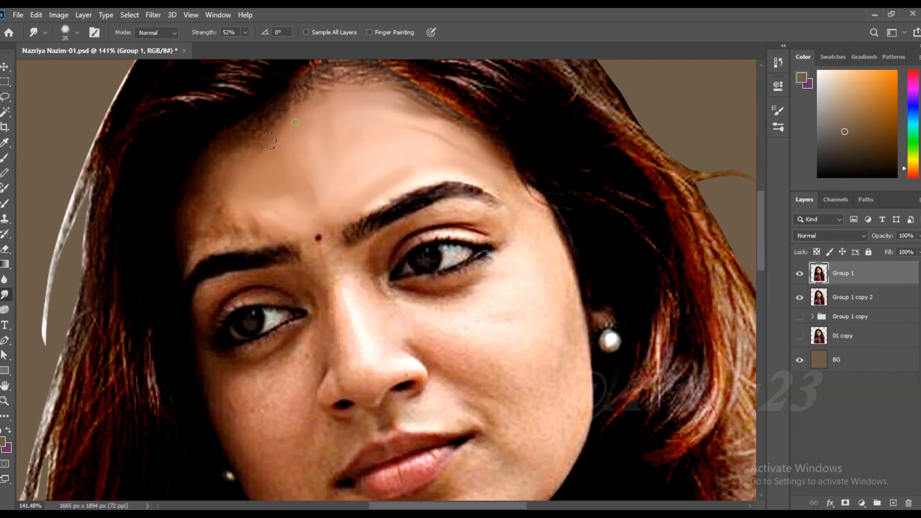
scroll(336, 221, up, 3)
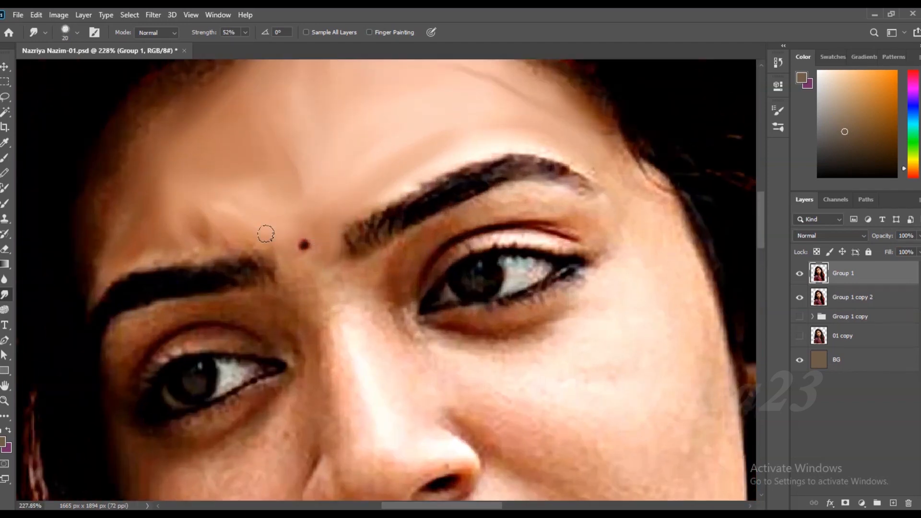
mouse_move(566, 150)
mouse_down()
mouse_move(460, 153)
mouse_move(410, 137)
mouse_up()
mouse_move(580, 214)
mouse_down()
mouse_move(512, 201)
mouse_move(520, 199)
mouse_up()
Smudge the bridge of the nose and the skin under and beside the right-hand eye.
mouse_move(378, 297)
mouse_down()
mouse_move(356, 288)
mouse_move(342, 327)
mouse_move(346, 415)
mouse_up()
key(bracketright)
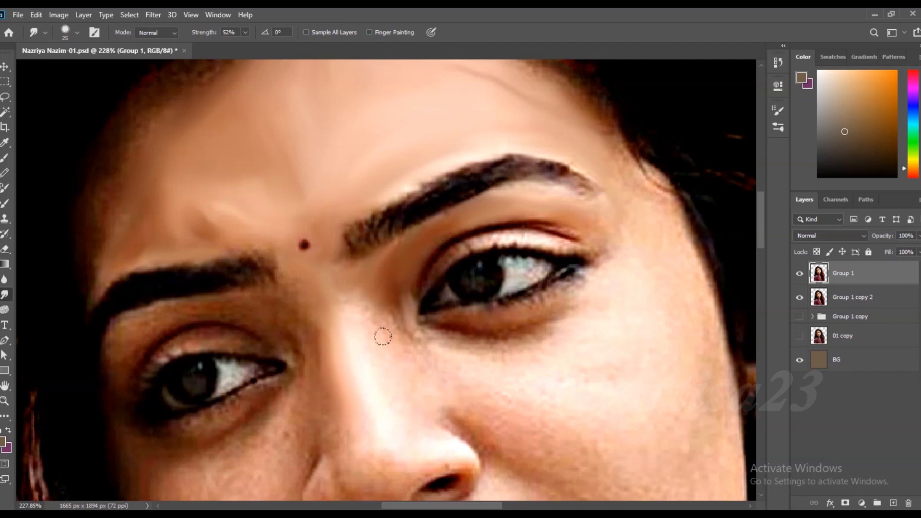
key(bracketleft)
mouse_move(425, 360)
mouse_down()
mouse_move(403, 340)
mouse_move(493, 338)
mouse_move(568, 301)
mouse_move(464, 324)
mouse_up()
mouse_move(567, 249)
mouse_down()
mouse_move(463, 250)
mouse_move(589, 225)
mouse_move(582, 210)
mouse_move(513, 192)
mouse_move(639, 199)
mouse_move(654, 210)
mouse_up()
Smudge the right-hand temple and upper cheek smooth with an enlarged brush.
key(bracketright)
key(bracketright)
key(bracketright)
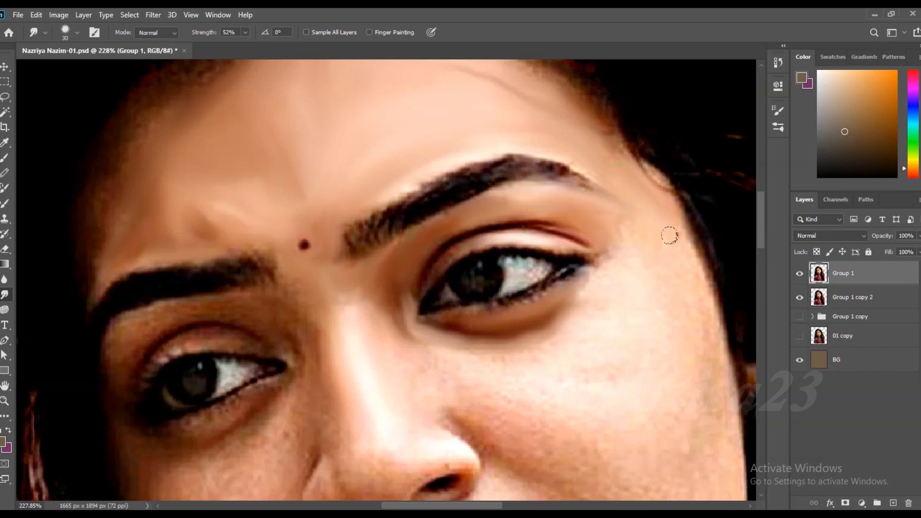
key(bracketright)
mouse_move(602, 277)
mouse_down()
mouse_move(544, 341)
mouse_move(701, 372)
mouse_move(595, 353)
mouse_move(547, 403)
mouse_up()
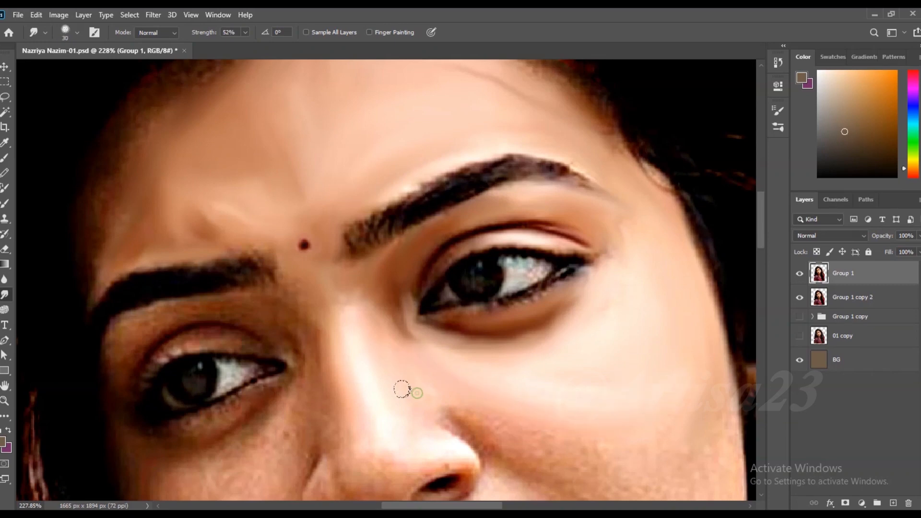
Smudge the left-hand eyelid and the skin between that eye and its eyebrow with a smaller brush.
key(bracketleft)
key(bracketleft)
key(bracketleft)
scroll(372, 149, down, 3)
scroll(238, 297, up, 4)
mouse_move(327, 272)
mouse_down()
mouse_move(259, 279)
mouse_move(205, 307)
mouse_up()
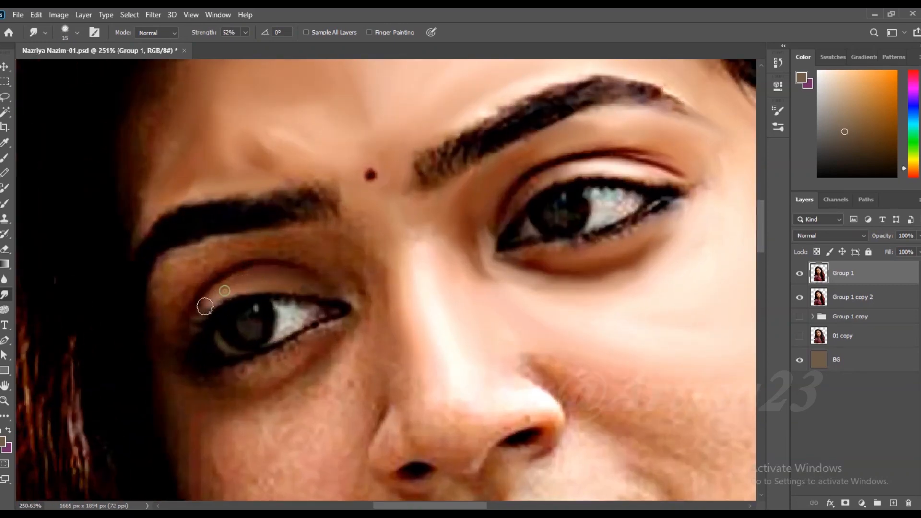
drag(244, 245, 176, 269)
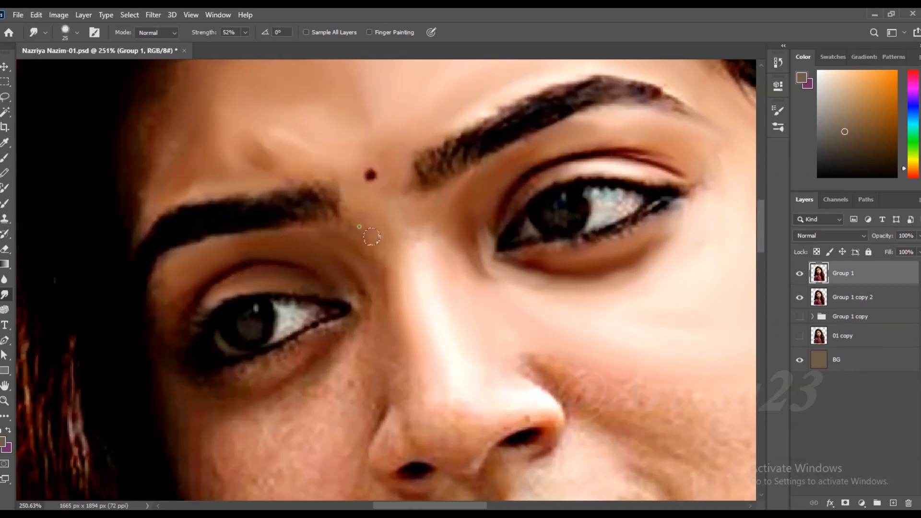
Smudge the skin under the left-hand eye and across the top of that cheek.
mouse_move(294, 349)
mouse_down()
mouse_move(234, 379)
mouse_move(285, 390)
mouse_up()
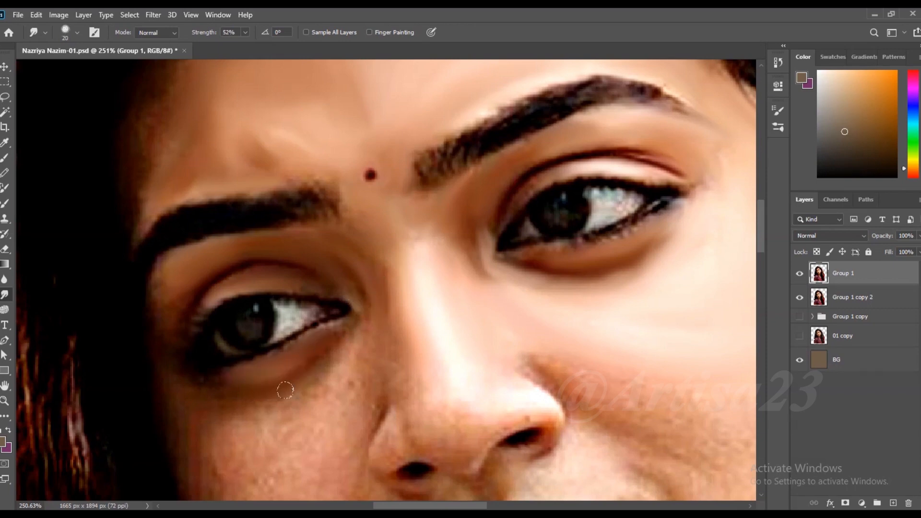
mouse_move(338, 377)
mouse_down()
mouse_move(277, 414)
mouse_move(223, 417)
mouse_up()
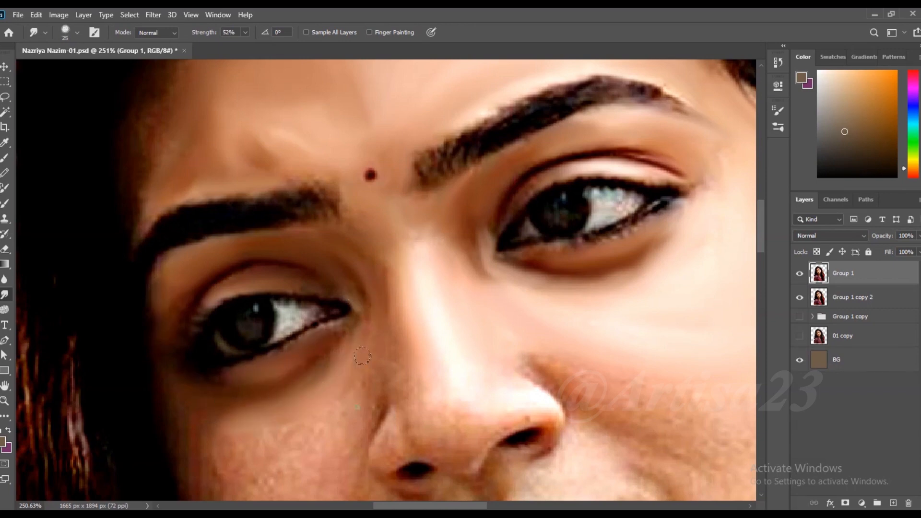
drag(357, 408, 223, 437)
Smudge the left-hand cheek smooth from the side of the nose to the face edge, varying the brush size.
scroll(259, 456, up, 1)
drag(268, 468, 301, 367)
key(bracketright)
drag(288, 320, 209, 331)
drag(283, 376, 337, 353)
drag(397, 326, 386, 310)
drag(357, 366, 381, 302)
drag(375, 346, 355, 369)
key(bracketright)
key(bracketleft)
drag(323, 295, 285, 336)
drag(362, 351, 343, 376)
key(bracketleft)
drag(275, 354, 308, 434)
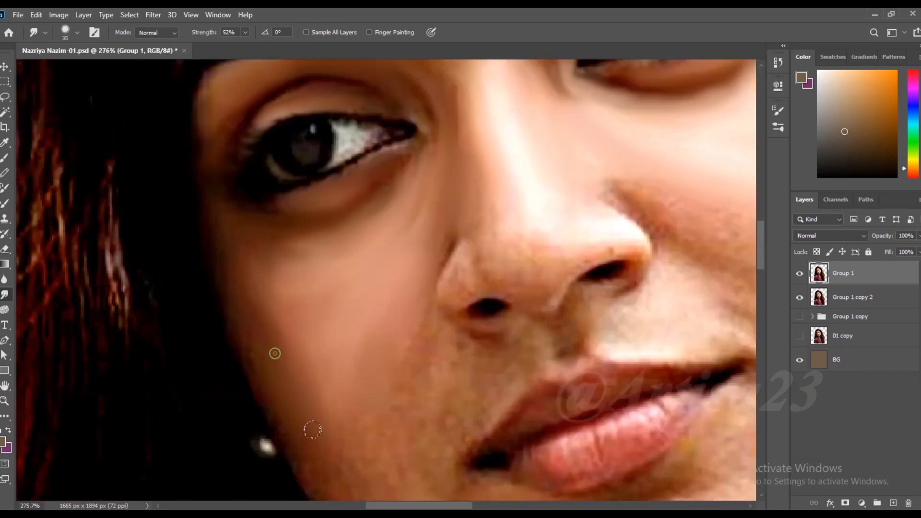
Smudge the tip of the nose and the skin between the nose and the upper lip.
scroll(338, 440, down, 3)
scroll(373, 238, up, 4)
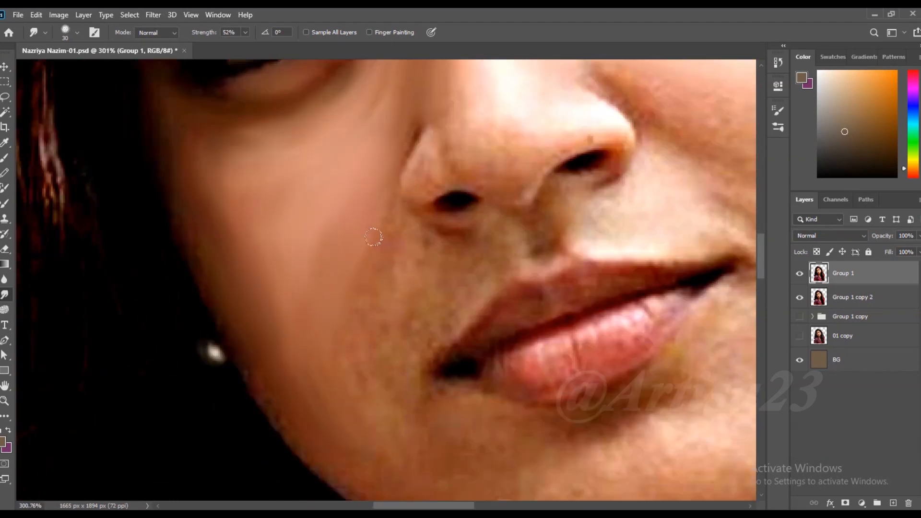
mouse_move(459, 145)
mouse_down()
mouse_move(478, 149)
mouse_move(504, 131)
mouse_move(492, 165)
mouse_move(500, 155)
mouse_move(485, 112)
mouse_move(510, 131)
mouse_up()
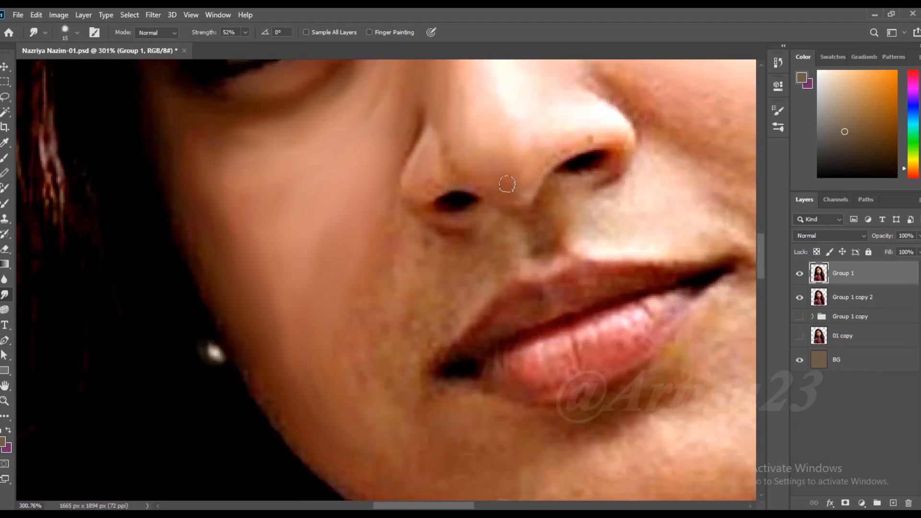
key(bracketright)
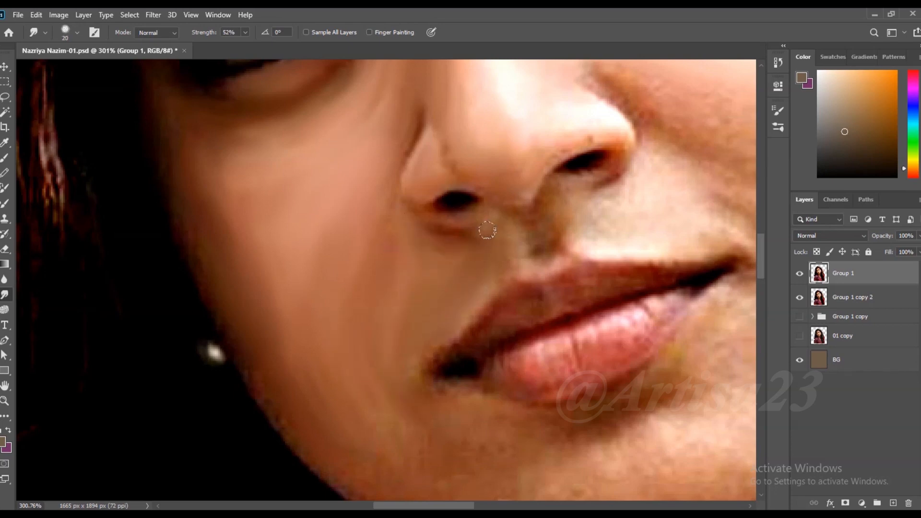
key(bracketright)
mouse_move(544, 223)
mouse_down()
mouse_move(629, 183)
mouse_move(588, 212)
mouse_move(611, 188)
mouse_up()
Smudge the right-hand cheek, the fold beside the nose and the skin above that mouth corner.
scroll(611, 188, down, 3)
scroll(469, 175, up, 3)
drag(384, 137, 492, 170)
key(bracketright)
mouse_move(587, 185)
mouse_down()
mouse_move(623, 253)
mouse_move(659, 179)
mouse_up()
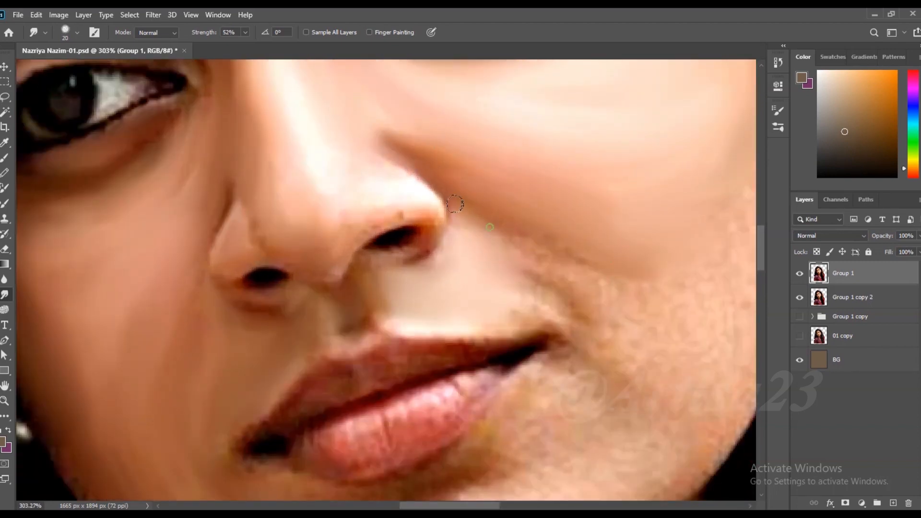
key(bracketright)
drag(491, 306, 393, 262)
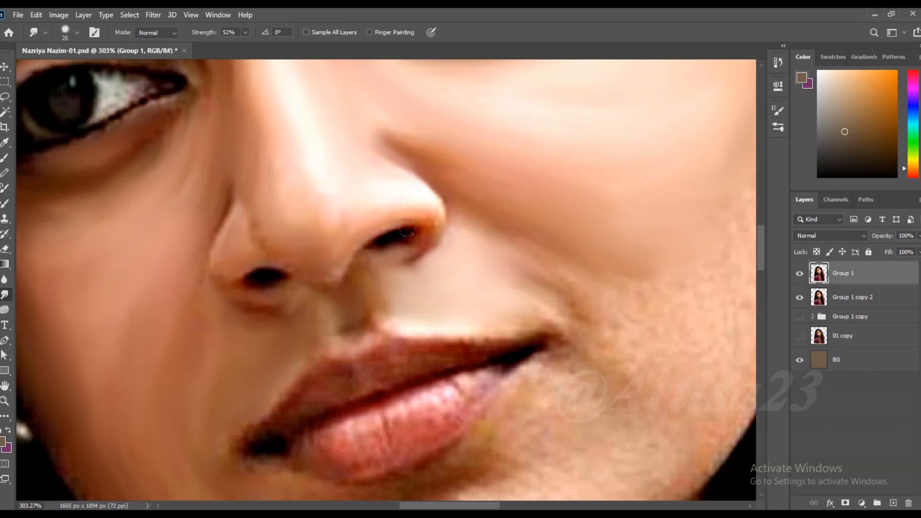
Smudge the right-hand nostril edge and the skin at the outer corner of the right-hand eye, reducing the brush to 20.
scroll(407, 228, down, 3)
drag(407, 228, 407, 365)
scroll(559, 224, up, 6)
key(bracketleft)
key(bracketleft)
mouse_move(470, 222)
mouse_down()
mouse_move(504, 211)
mouse_move(460, 235)
mouse_up()
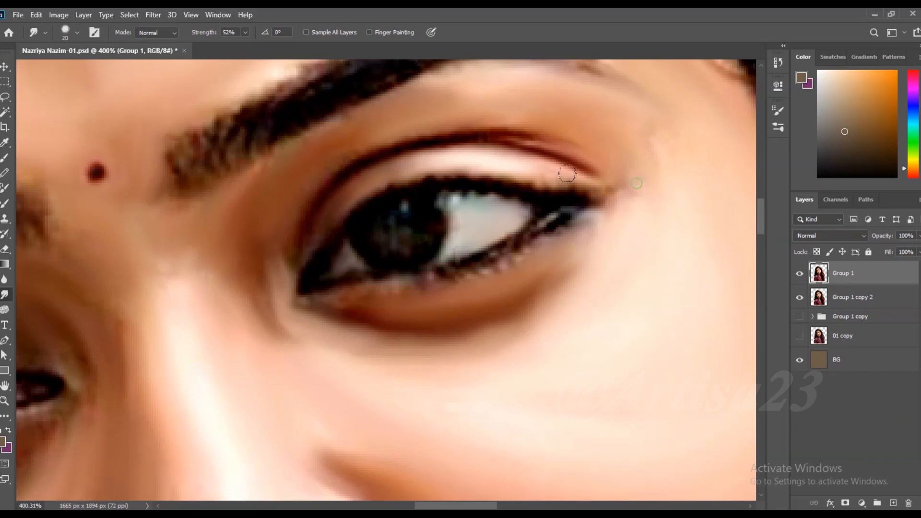
Smudge the skin beside and below the right-hand mouth corner, from the lower cheek to beneath the lower lip.
key(bracketright)
scroll(541, 308, down, 5)
drag(507, 309, 502, 359)
mouse_move(433, 351)
mouse_down()
mouse_move(403, 397)
mouse_move(483, 417)
mouse_move(425, 377)
mouse_up()
key(bracketleft)
drag(349, 422, 464, 410)
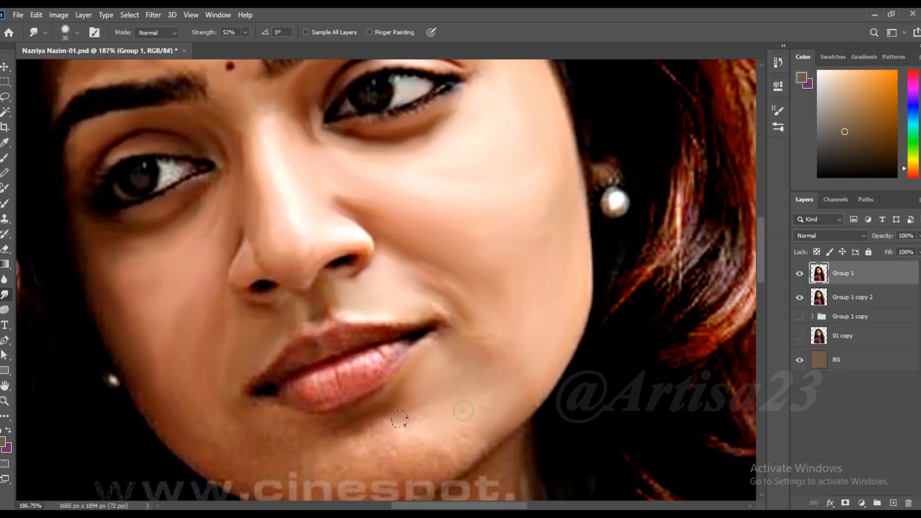
Smudge the chin and lower jaw smooth with brush size 30, blending out the watermark letters crossing them.
scroll(450, 346, down, 3)
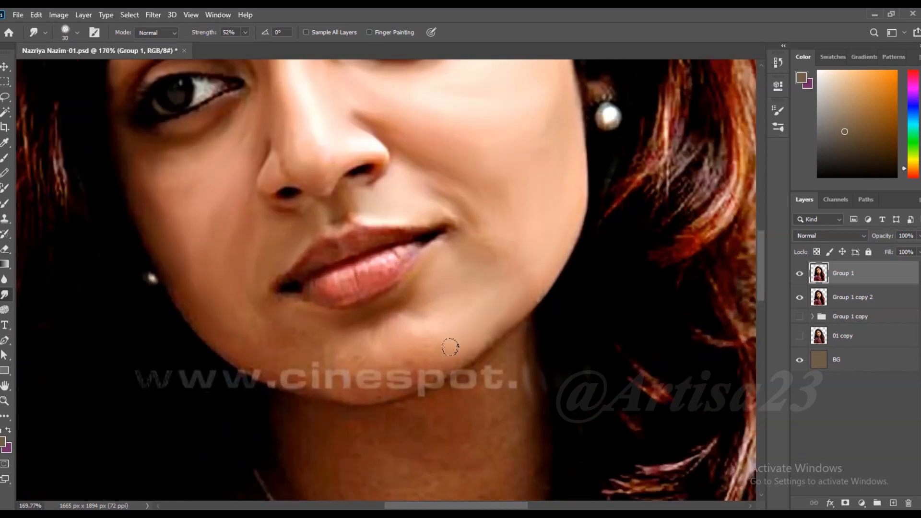
scroll(446, 340, up, 2)
mouse_move(446, 337)
mouse_down()
mouse_move(426, 379)
mouse_move(240, 380)
mouse_move(273, 377)
mouse_up()
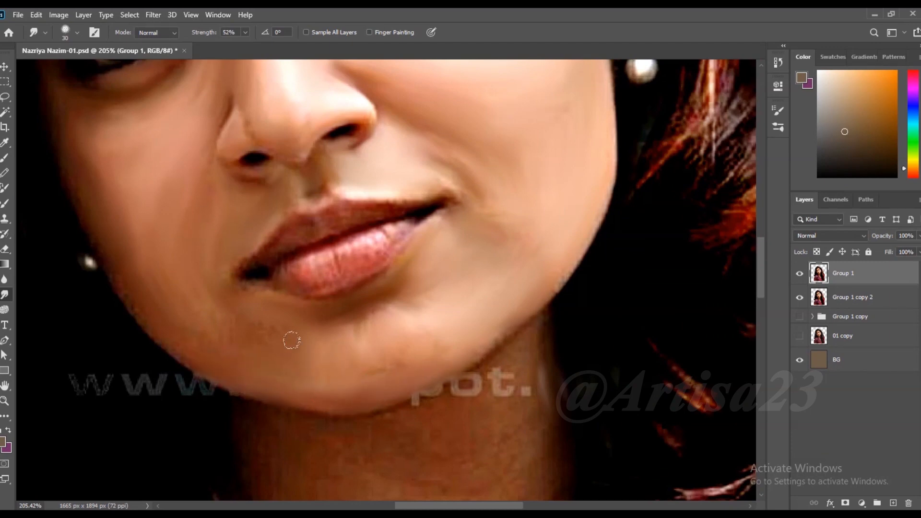
Smudge away the watermark letters under the chin and smooth the upper neck, enlarging the brush to 50.
mouse_move(460, 392)
mouse_down()
mouse_move(483, 373)
mouse_move(515, 367)
mouse_up()
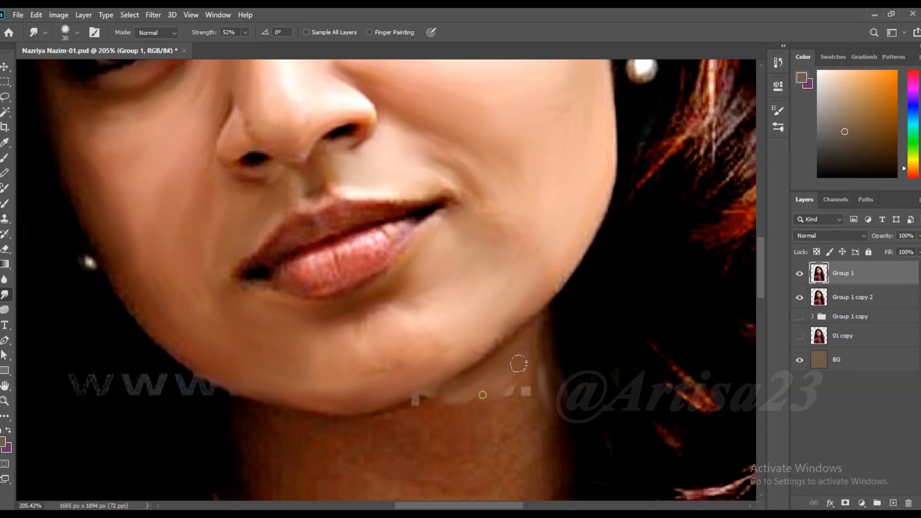
drag(449, 398, 413, 398)
scroll(402, 278, down, 2)
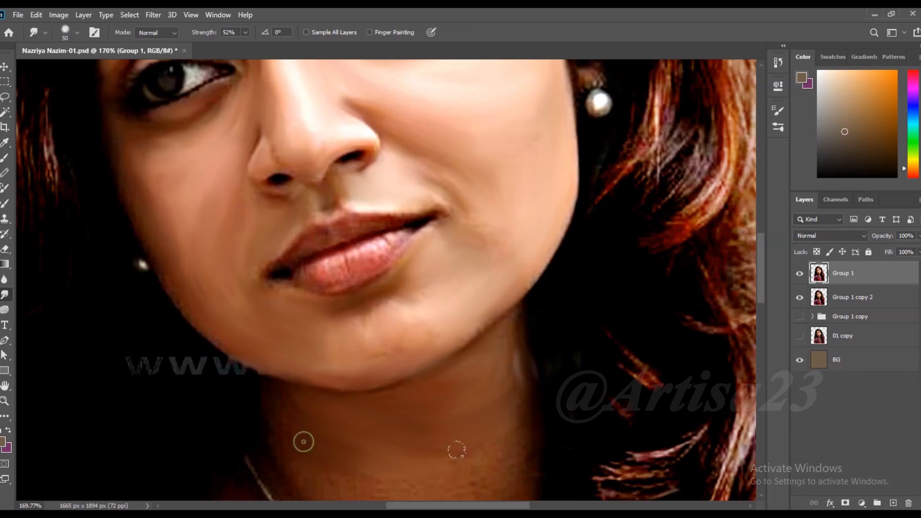
scroll(477, 450, down, 2)
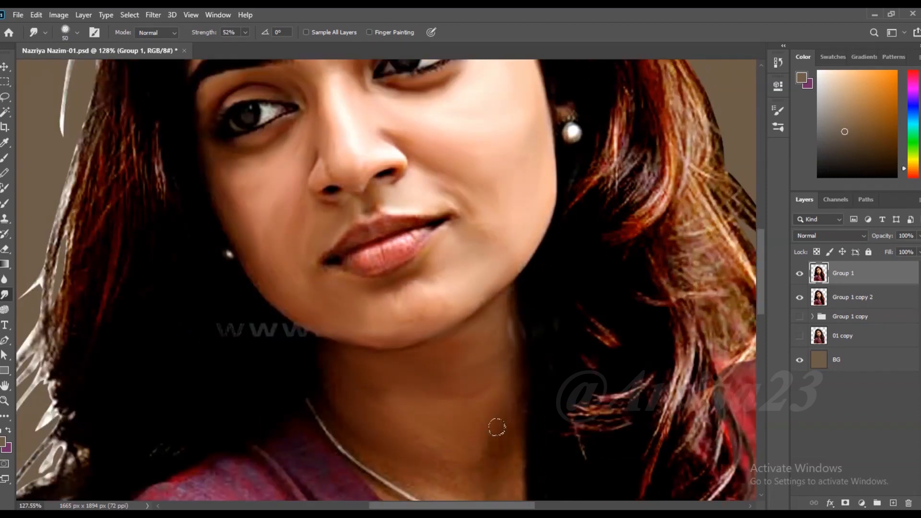
Smudge the lower neck skin above the necklace with brush size 40.
scroll(494, 442, down, 3)
scroll(490, 434, up, 3)
key([)
drag(431, 428, 360, 386)
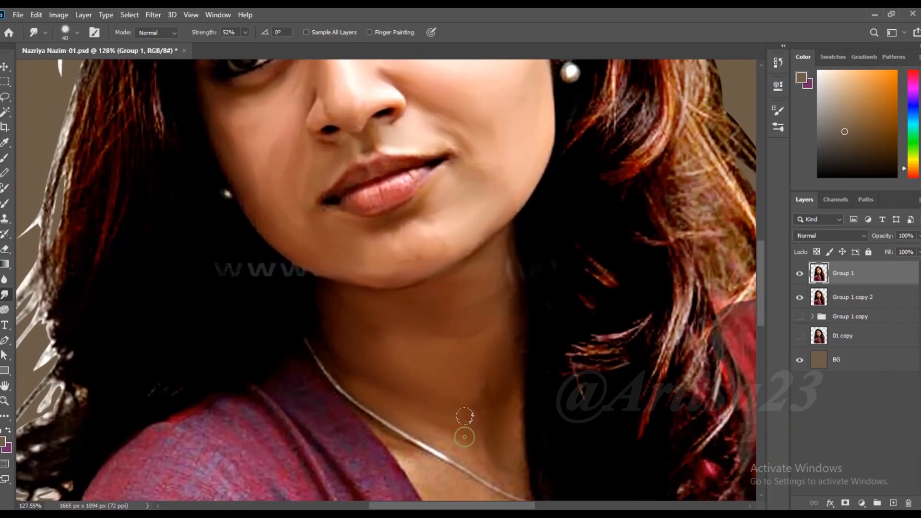
scroll(406, 452, down, 3)
Smudge the chest skin between the necklace and the blouse neckline, varying the brush size up to 45.
scroll(450, 442, up, 4)
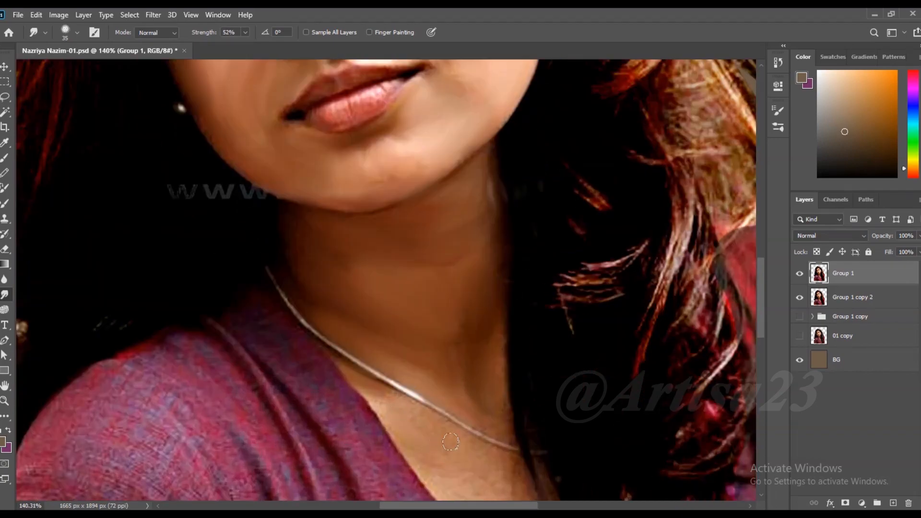
scroll(357, 359, down, 1)
key([)
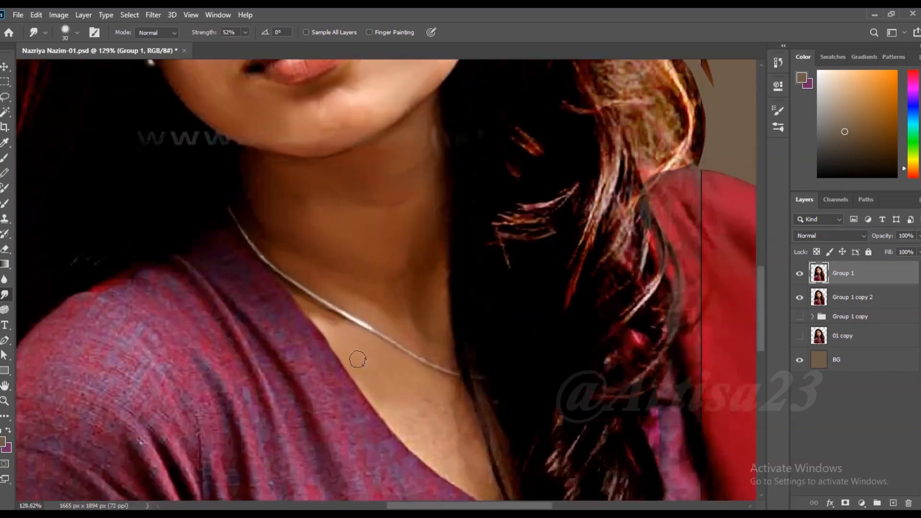
key(])
drag(446, 408, 448, 459)
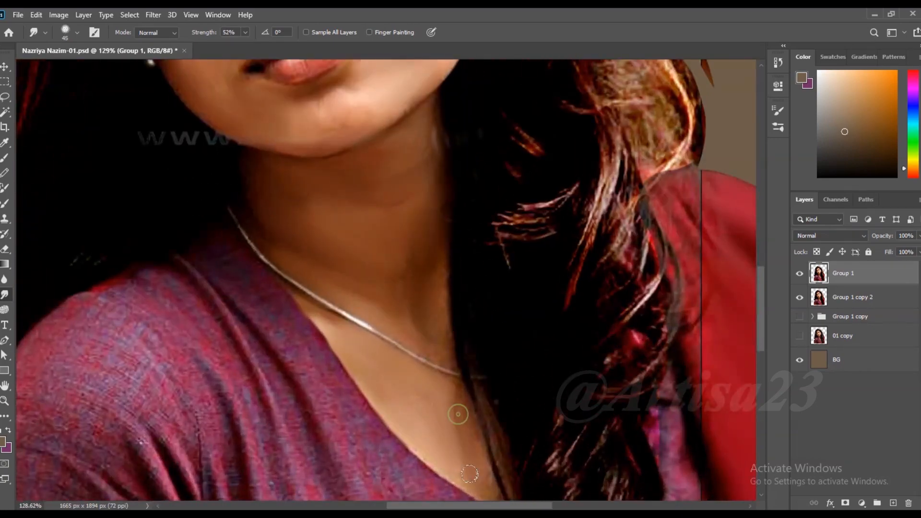
scroll(429, 242, down, 4)
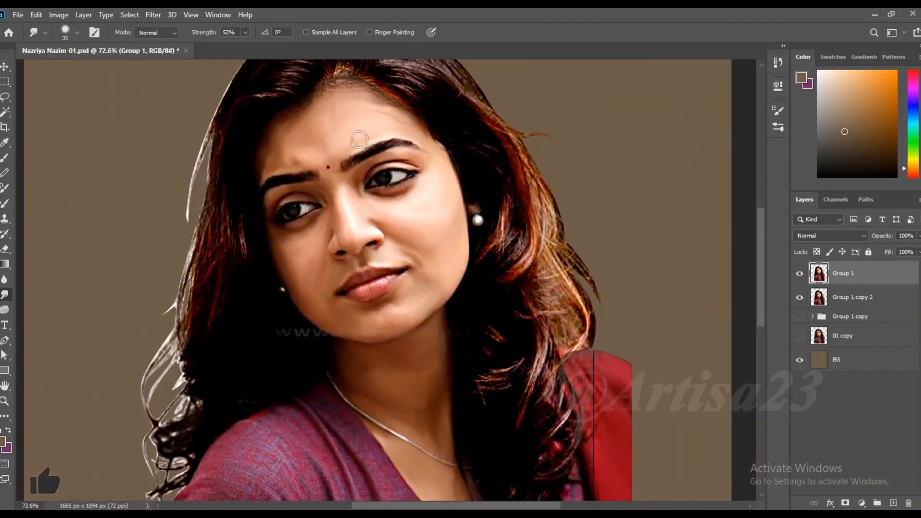
Smudge the right-hand eyebrow and the lash line of that eye with the brush reduced to 15.
scroll(442, 131, up, 6)
scroll(442, 131, up, 1)
key([)
key([)
key([)
mouse_move(475, 166)
mouse_down()
mouse_move(422, 168)
mouse_move(287, 238)
mouse_move(364, 177)
mouse_move(430, 151)
mouse_move(497, 152)
mouse_move(545, 181)
mouse_move(492, 164)
mouse_up()
key([)
scroll(496, 140, down, 3)
scroll(501, 272, up, 5)
drag(508, 267, 350, 308)
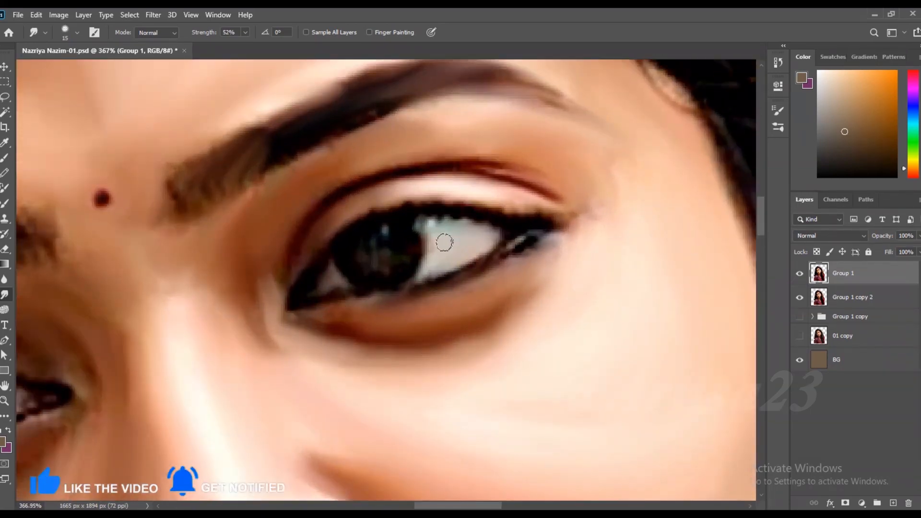
Smudge the left-hand eye's lids and lash line and soften the inner end of the left-hand eyebrow.
scroll(564, 213, down, 2)
drag(547, 225, 515, 239)
scroll(516, 239, down, 3)
scroll(230, 336, up, 6)
scroll(274, 307, down, 3)
scroll(187, 273, up, 3)
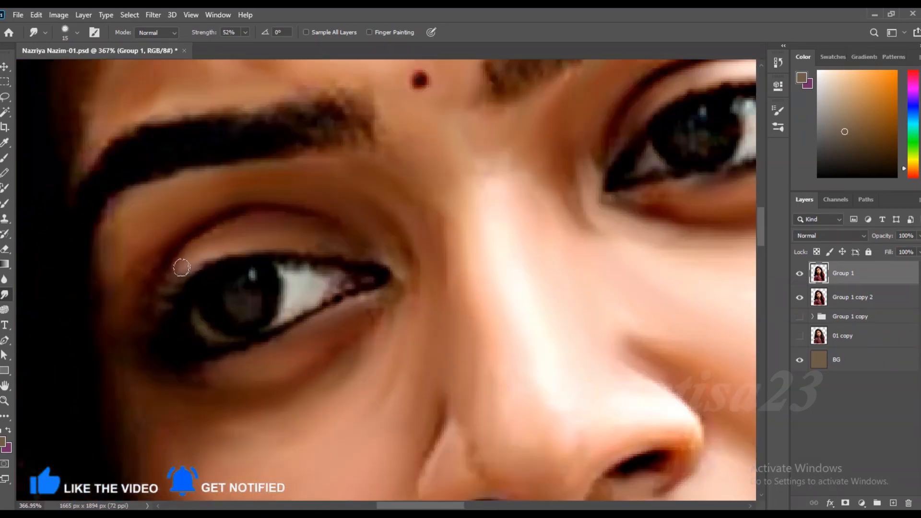
scroll(361, 216, down, 3)
scroll(355, 152, up, 3)
mouse_move(345, 143)
mouse_down()
mouse_move(232, 144)
mouse_move(345, 150)
mouse_move(341, 129)
mouse_move(307, 139)
mouse_up()
scroll(304, 240, down, 6)
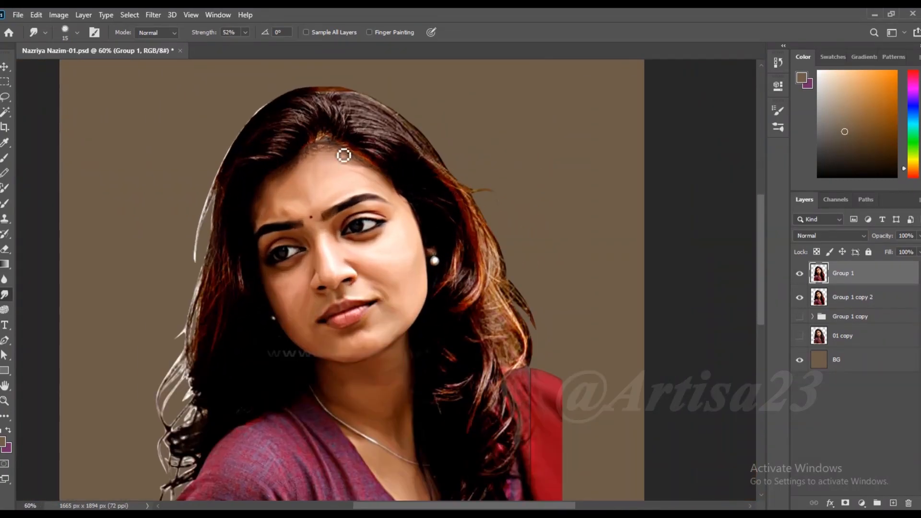
Smudge the hair from the parting across the left-hand side of the crown along the strands, using a larger brush.
scroll(374, 144, up, 3)
key(bracketright)
key(bracketright)
mouse_move(366, 150)
mouse_down()
mouse_move(307, 139)
mouse_move(413, 176)
mouse_up()
key(bracketright)
drag(312, 128, 252, 156)
drag(194, 161, 223, 160)
mouse_move(226, 140)
mouse_down()
mouse_move(212, 125)
mouse_move(208, 86)
mouse_up()
drag(278, 90, 253, 130)
drag(216, 168, 151, 180)
drag(211, 122, 156, 133)
Smudge the outer hair down the left-hand side of the head into smooth strands, enlarging the brush to 60.
scroll(312, 218, down, 3)
key(bracketright)
key(bracketright)
mouse_move(226, 94)
mouse_down()
mouse_move(159, 98)
mouse_move(177, 124)
mouse_move(123, 218)
mouse_up()
scroll(264, 109, up, 3)
scroll(226, 172, down, 2)
scroll(192, 240, up, 2)
drag(134, 255, 102, 307)
mouse_move(107, 237)
mouse_down()
mouse_move(72, 310)
mouse_move(77, 393)
mouse_up()
scroll(144, 266, down, 1)
drag(132, 272, 91, 360)
Hide the Group 1 copy 2 layer and smudge the pale outer strands beside the left-hand temple.
click(799, 299)
scroll(366, 159, down, 2)
scroll(148, 274, up, 2)
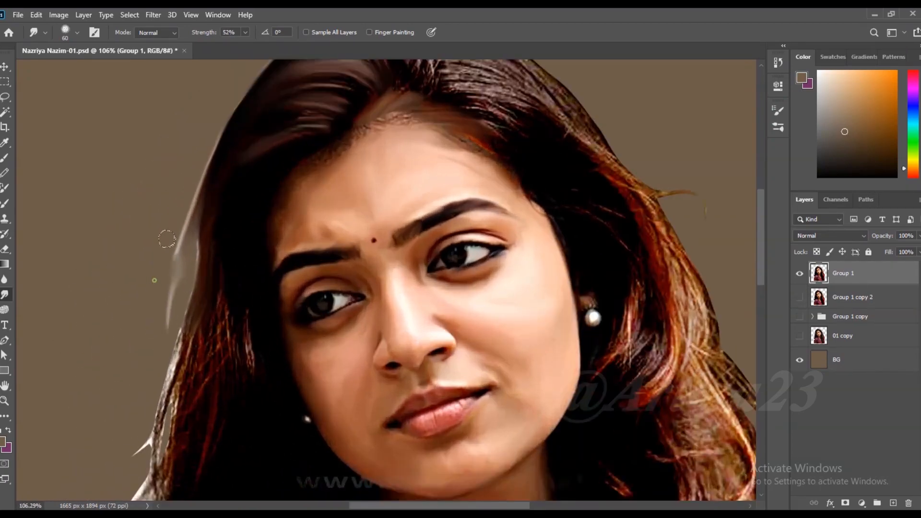
drag(247, 204, 261, 183)
drag(185, 275, 179, 301)
mouse_move(232, 282)
mouse_down()
mouse_move(218, 345)
mouse_move(274, 276)
mouse_move(273, 246)
mouse_up()
Smudge the reddish strands and pale curls of the lower left-hand hair down to the shoulder with brush size 60.
scroll(261, 228, down, 2)
scroll(254, 268, up, 2)
drag(206, 349, 206, 272)
scroll(216, 269, down, 3)
mouse_move(202, 365)
mouse_down()
mouse_move(213, 323)
mouse_move(163, 391)
mouse_move(207, 352)
mouse_up()
scroll(192, 374, down, 1)
scroll(202, 393, up, 1)
drag(188, 402, 222, 365)
mouse_move(190, 432)
mouse_down()
mouse_move(216, 415)
mouse_move(186, 462)
mouse_move(175, 331)
mouse_move(189, 384)
mouse_up()
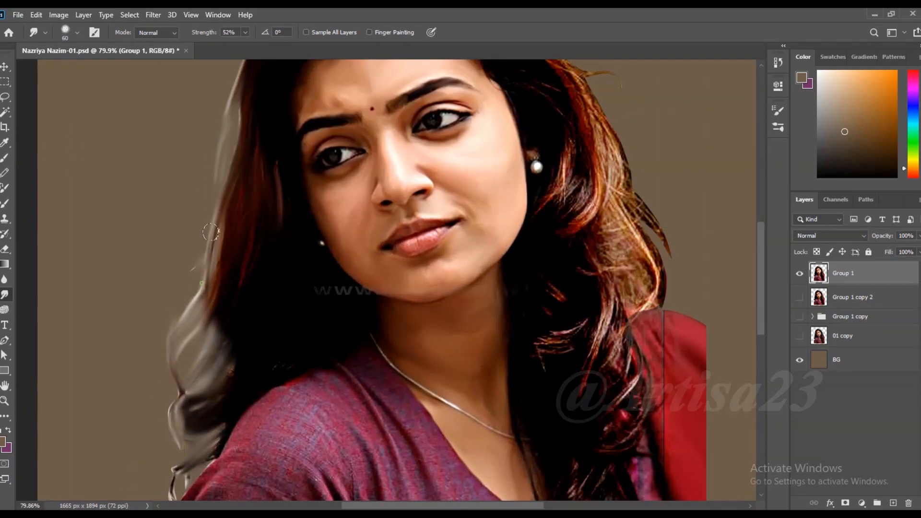
Smudge the remaining watermark into the dark hair beside the chin and soften the loose curls above the left-hand shoulder.
scroll(206, 271, down, 3)
scroll(239, 319, up, 5)
scroll(335, 269, up, 2)
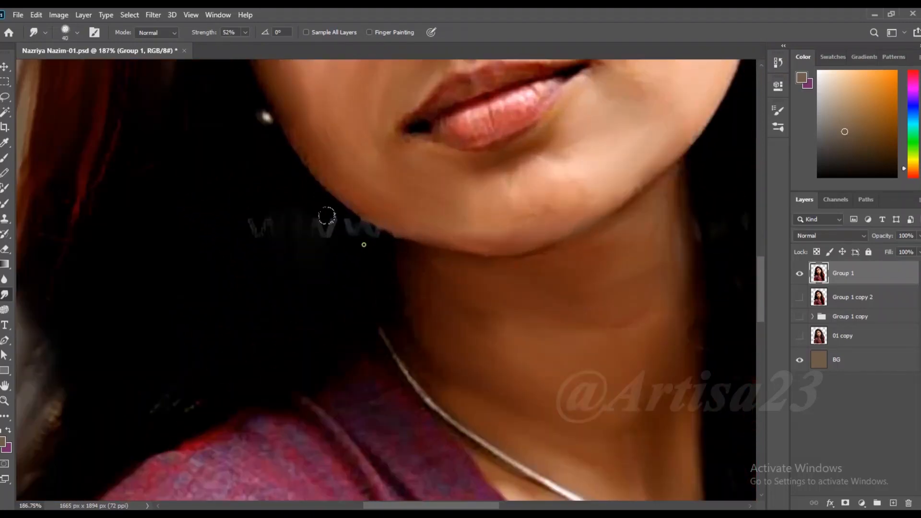
scroll(225, 326, down, 1)
scroll(145, 235, down, 2)
drag(115, 290, 138, 189)
drag(107, 323, 122, 266)
scroll(224, 298, down, 2)
scroll(139, 413, up, 2)
drag(114, 405, 105, 443)
scroll(245, 384, down, 6)
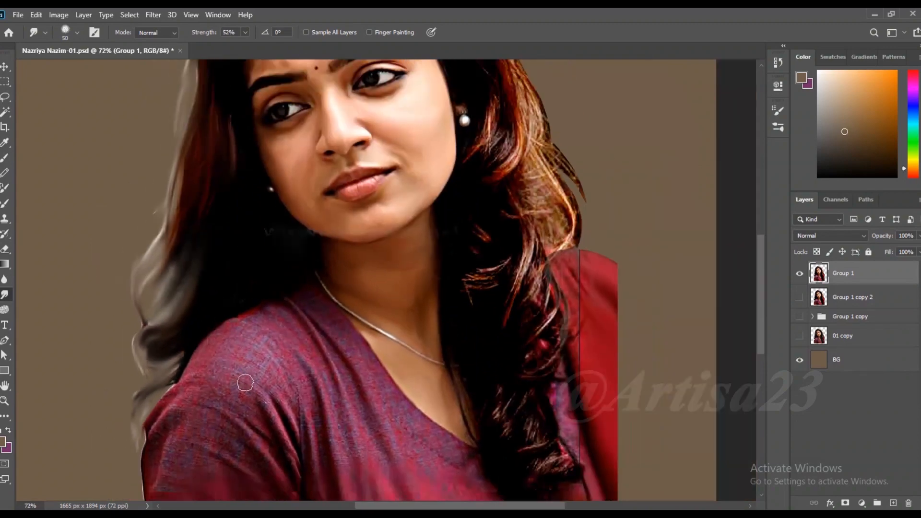
Smudge the hair at the parting and along the forehead hairline with the brush reduced to 30.
scroll(289, 124, up, 9)
key(bracketleft)
key(bracketleft)
key(bracketleft)
key(bracketleft)
mouse_move(247, 210)
mouse_down()
mouse_move(289, 170)
mouse_move(242, 176)
mouse_up()
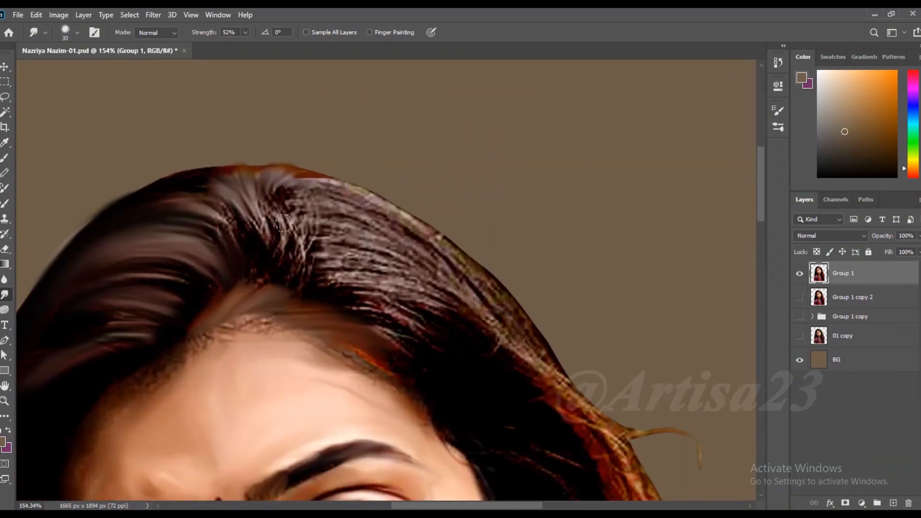
drag(266, 252, 230, 209)
drag(257, 280, 197, 341)
mouse_move(240, 325)
mouse_down()
mouse_move(244, 287)
mouse_move(261, 309)
mouse_move(159, 353)
mouse_up()
Smudge the hair on the right-hand side of the crown along the strands and blend the hairline into the forehead.
key(bracketright)
key(bracketright)
mouse_move(280, 208)
mouse_down()
mouse_move(278, 261)
mouse_move(282, 185)
mouse_move(319, 187)
mouse_move(304, 224)
mouse_up()
key(bracketright)
drag(405, 245, 475, 271)
key(])
drag(421, 262, 532, 347)
drag(441, 303, 508, 350)
drag(342, 283, 446, 317)
drag(389, 273, 469, 336)
mouse_move(366, 321)
mouse_down()
mouse_move(427, 360)
mouse_move(316, 331)
mouse_up()
key([)
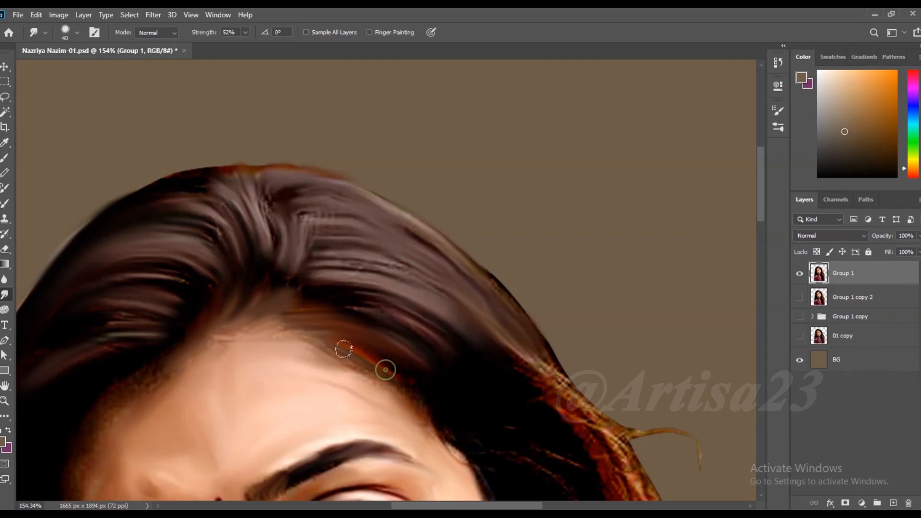
Smudge the top edge of the hair and the reddish strands down past the right-hand earring with brush size 40.
mouse_move(306, 213)
mouse_down()
mouse_move(261, 199)
mouse_move(220, 117)
mouse_up()
scroll(283, 199, down, 1)
mouse_move(383, 247)
mouse_down()
mouse_move(442, 294)
mouse_move(542, 314)
mouse_move(530, 408)
mouse_up()
scroll(499, 246, down, 3)
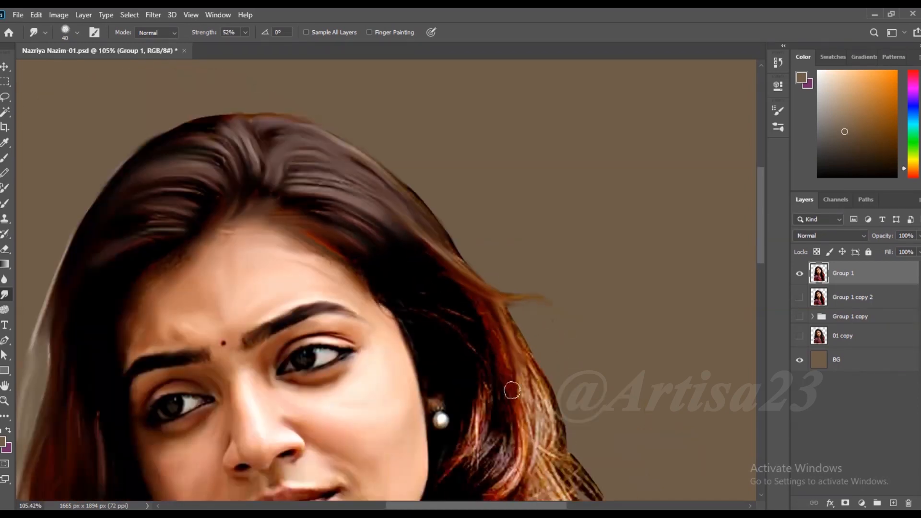
drag(470, 402, 450, 305)
drag(498, 432, 445, 463)
mouse_move(538, 427)
mouse_down()
mouse_move(505, 320)
mouse_move(521, 446)
mouse_up()
Smudge the golden outer hair and the curls above the right-hand shoulder, enlarging the brush to 60.
scroll(521, 445, down, 4)
scroll(490, 408, up, 2)
mouse_move(507, 359)
mouse_down()
mouse_move(519, 305)
mouse_move(568, 386)
mouse_up()
scroll(521, 303, down, 2)
scroll(517, 345, up, 2)
mouse_move(517, 344)
mouse_down()
mouse_move(495, 323)
mouse_move(477, 340)
mouse_up()
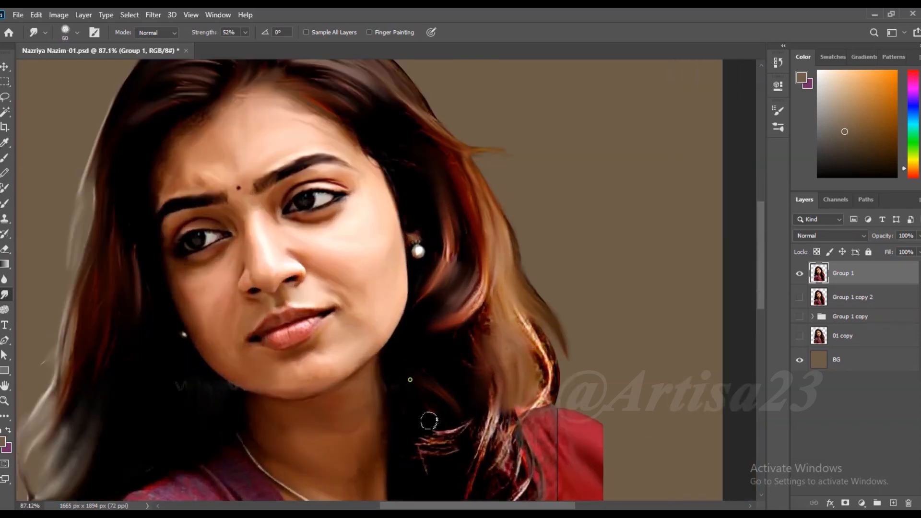
drag(493, 436, 539, 422)
Smudge the cut edge of the red sleeve outward into the background and soften the long curls beside it.
scroll(615, 468, down, 4)
key(bracketright)
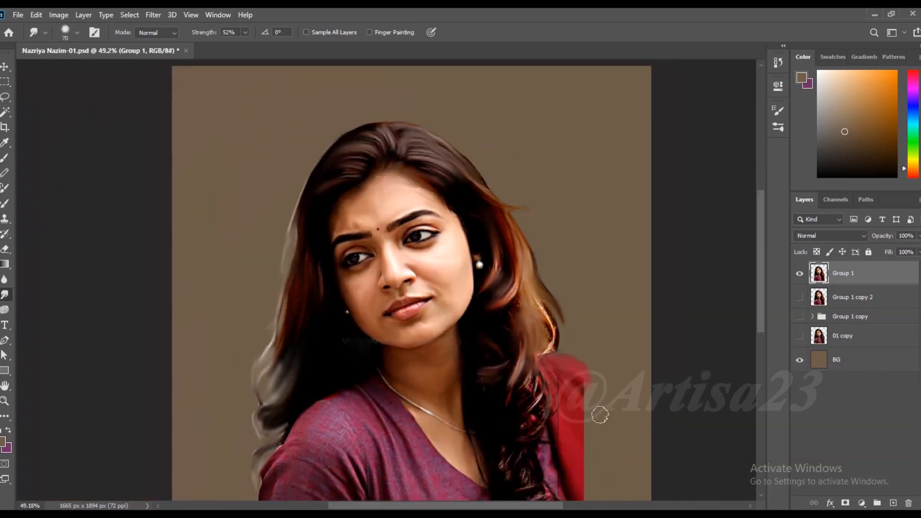
key(bracketright)
key(bracketright)
mouse_move(591, 405)
mouse_down()
mouse_move(574, 421)
mouse_move(526, 403)
mouse_up()
key(bracketright)
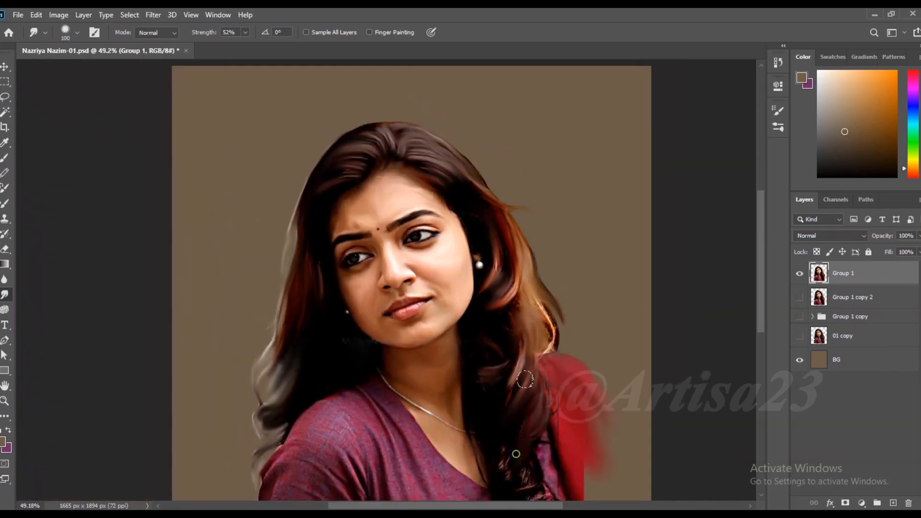
key(bracketright)
key(bracketright)
drag(587, 373, 629, 447)
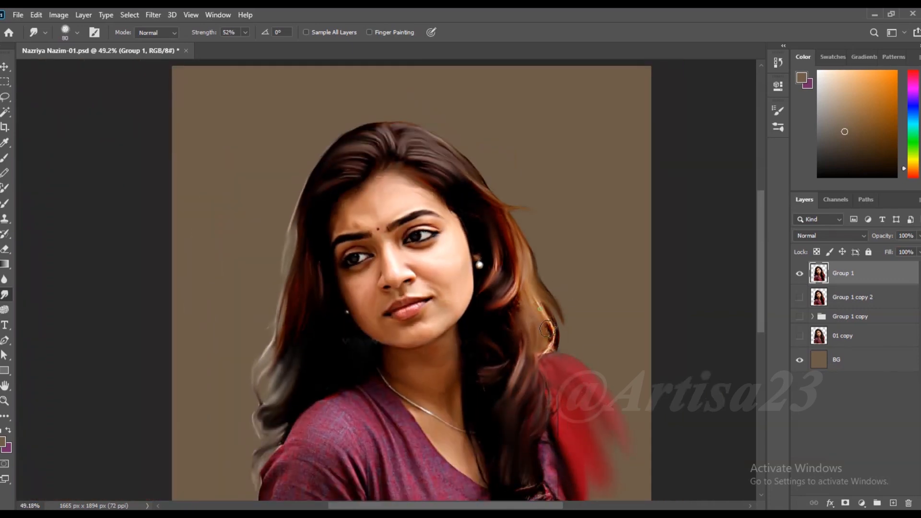
Smudge the lower part of the red sleeve's cut edge outward with brush size 150.
scroll(356, 191, up, 5)
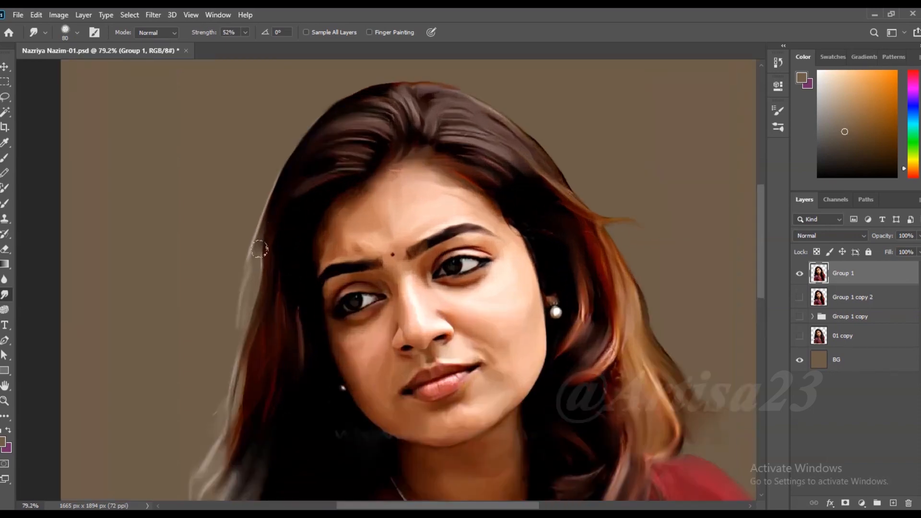
scroll(337, 183, down, 6)
scroll(513, 417, down, 2)
scroll(513, 418, up, 2)
key(bracketright)
drag(518, 414, 528, 455)
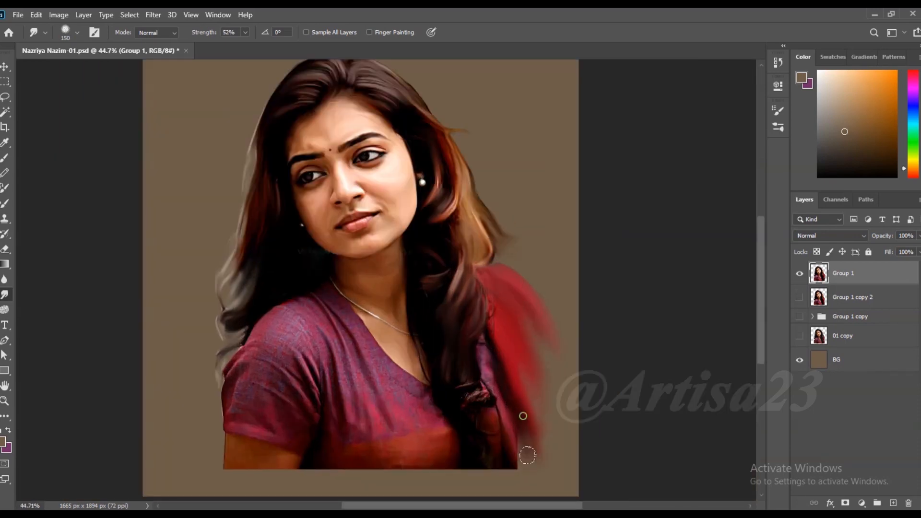
Extend the canvas on both sides with the Crop tool to a width of 2207 px.
scroll(541, 384, down, 2)
key(c)
drag(551, 278, 579, 276)
drag(191, 272, 168, 272)
key(Return)
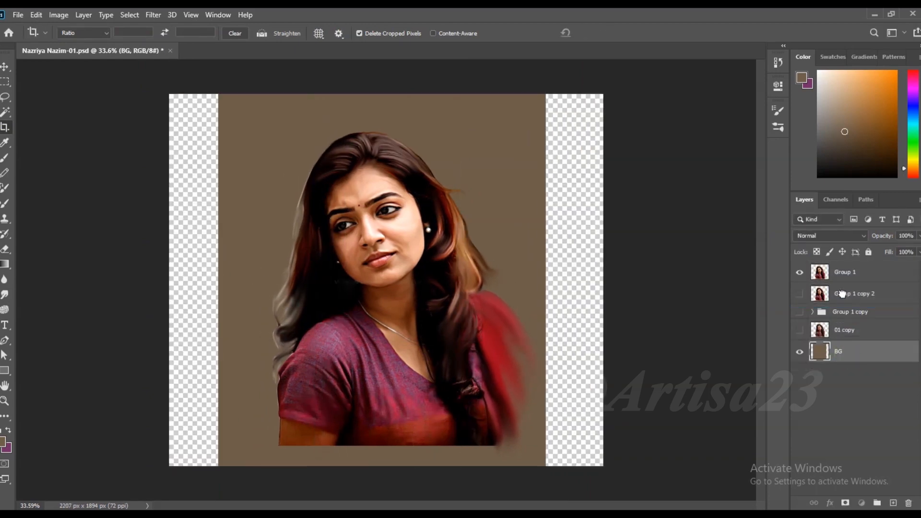
Move the BG layer directly beneath Group 1, fill it with the brown foreground color, and reselect Group 1 for smudging.
click(851, 295)
key(alt+BackSpace)
click(5, 294)
click(873, 280)
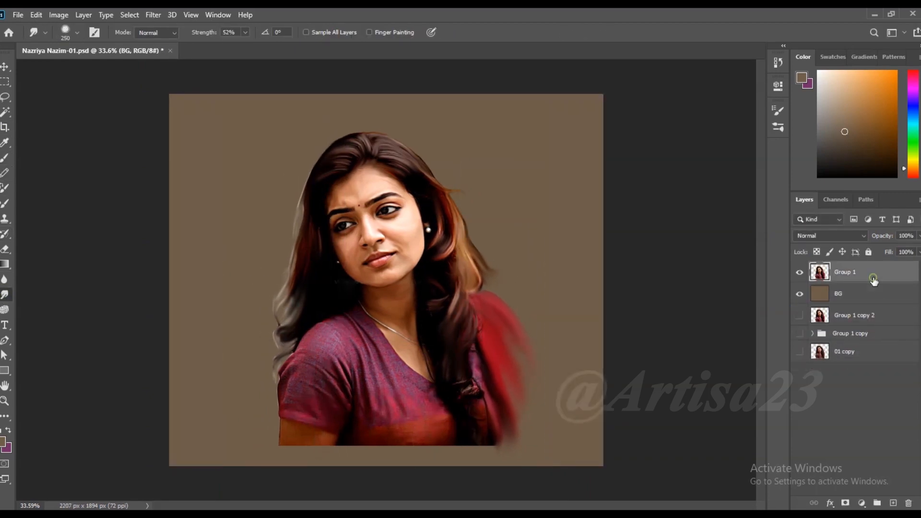
scroll(383, 353, up, 3)
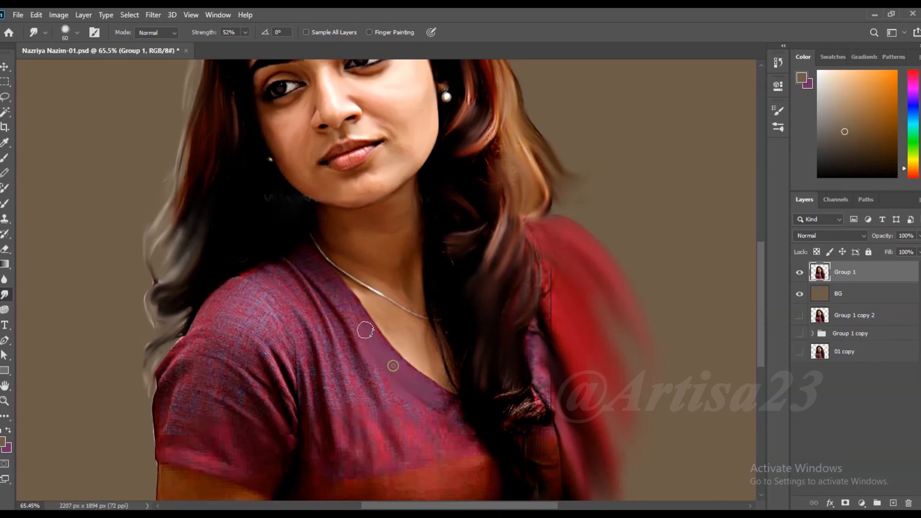
Smudge the chest skin along the V-neckline with brush size 45.
scroll(403, 393, up, 3)
key(bracketleft)
key(bracketleft)
key(bracketleft)
key(bracketleft)
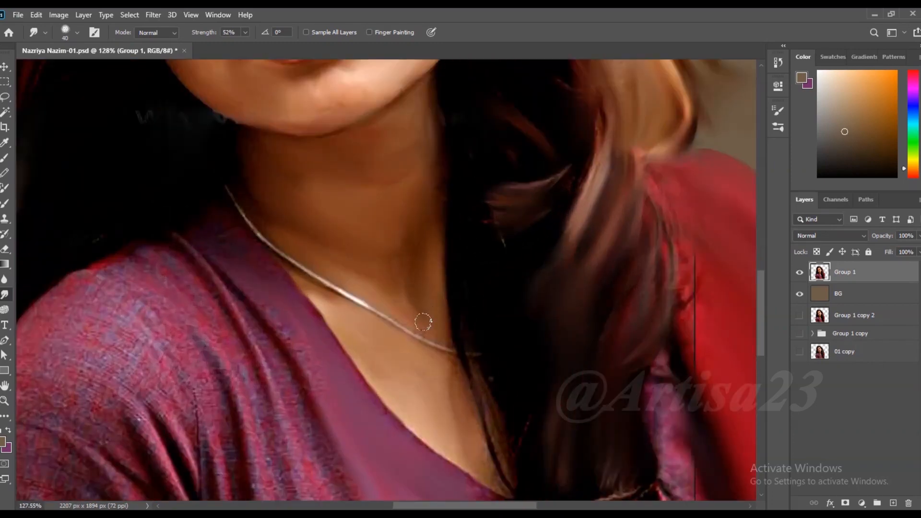
key(bracketright)
drag(407, 415, 470, 451)
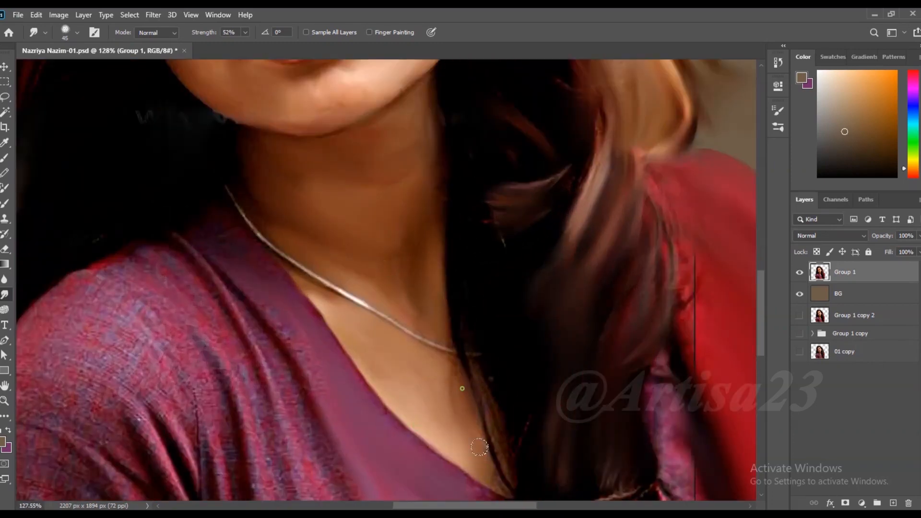
Smudge the cut bottom edges of the shirt and the bare arm downward into the background with brush sizes 150 and 125.
key(bracketright)
scroll(573, 429, down, 2)
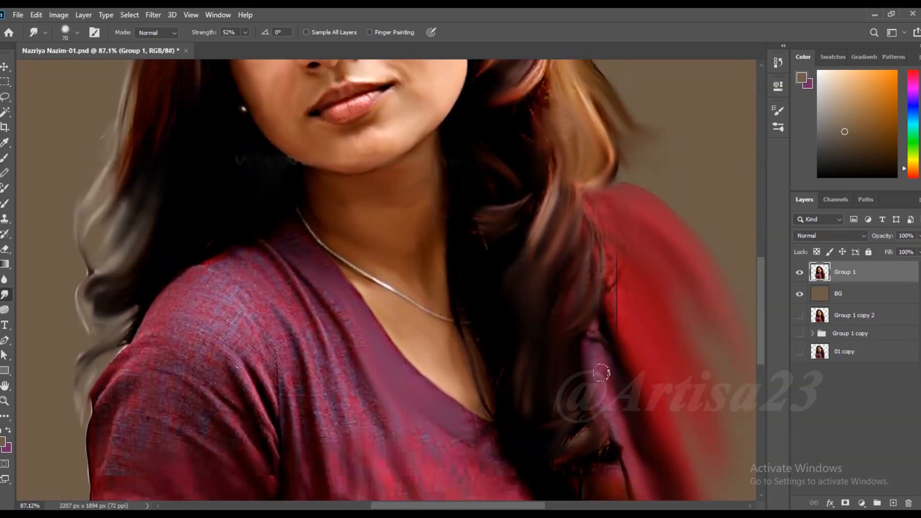
scroll(559, 184, down, 7)
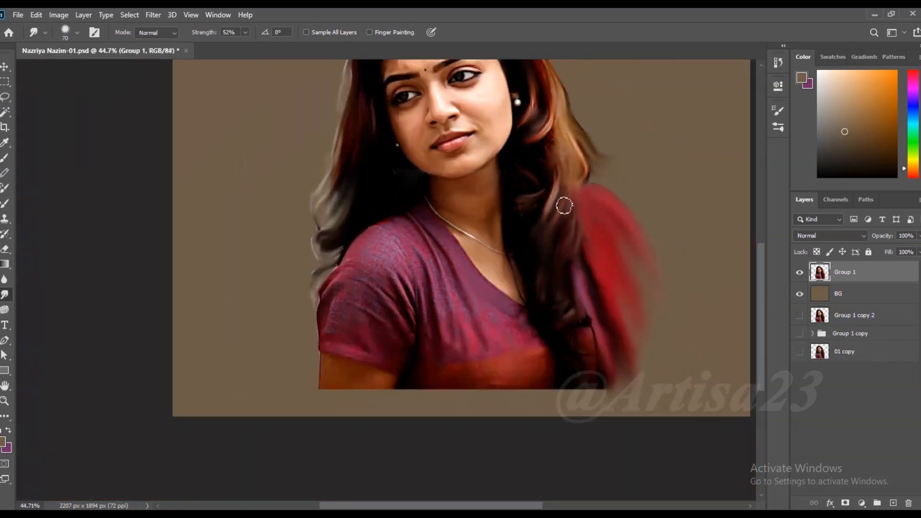
scroll(576, 378, up, 3)
key(bracketright)
key(bracketright)
mouse_move(469, 320)
mouse_down()
mouse_move(488, 318)
mouse_move(465, 350)
mouse_move(401, 361)
mouse_move(343, 396)
mouse_move(431, 384)
mouse_move(584, 397)
mouse_up()
key(bracketleft)
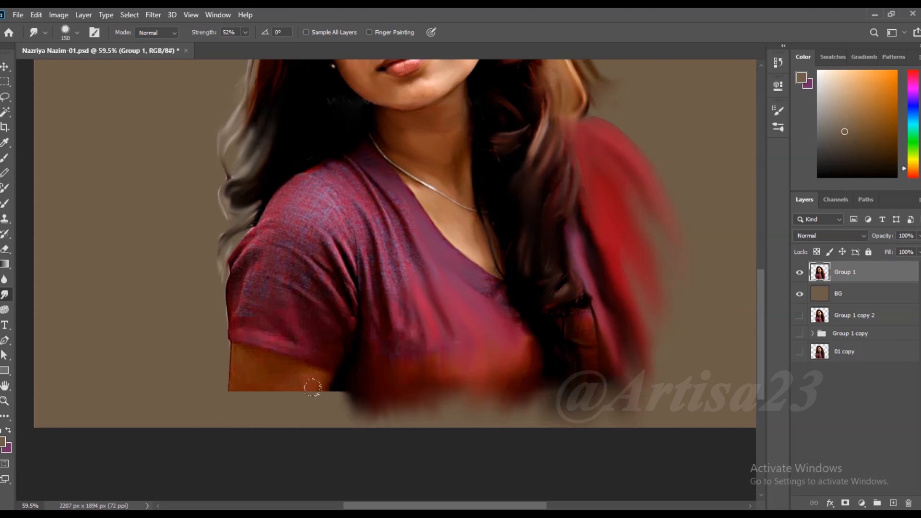
key(bracketleft)
mouse_move(276, 382)
mouse_down()
mouse_move(278, 370)
mouse_move(367, 410)
mouse_up()
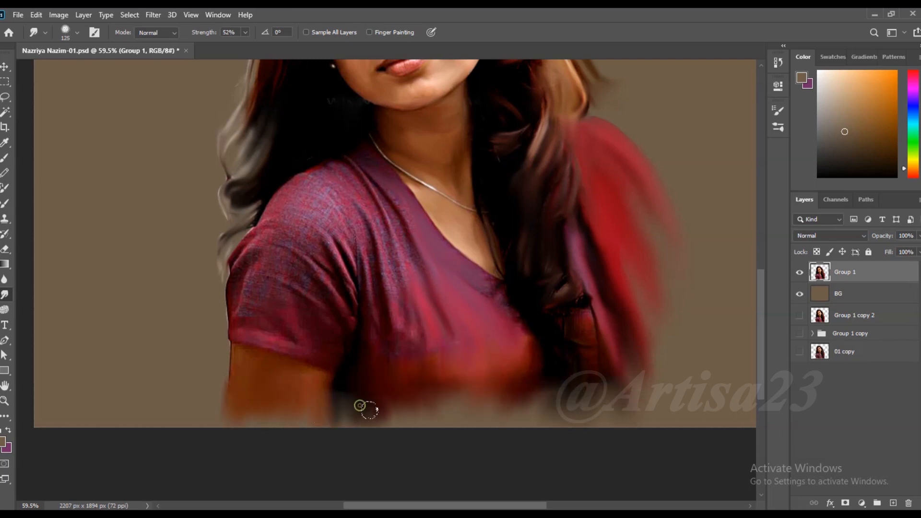
key(bracketright)
Smudge the woven texture of the short sleeve, shoulder and shirt front smooth, following the fabric folds.
scroll(278, 274, up, 5)
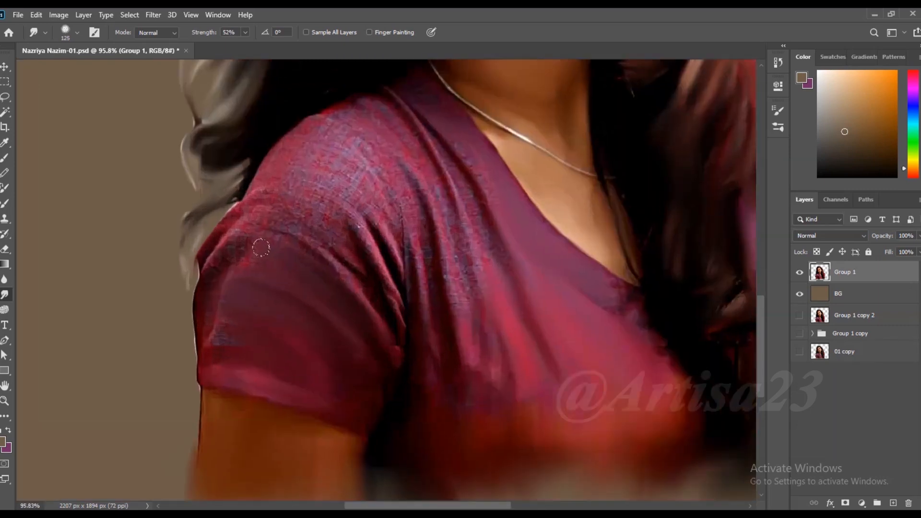
key(bracketleft)
drag(208, 274, 273, 199)
mouse_move(277, 238)
mouse_down()
mouse_move(348, 249)
mouse_move(355, 206)
mouse_up()
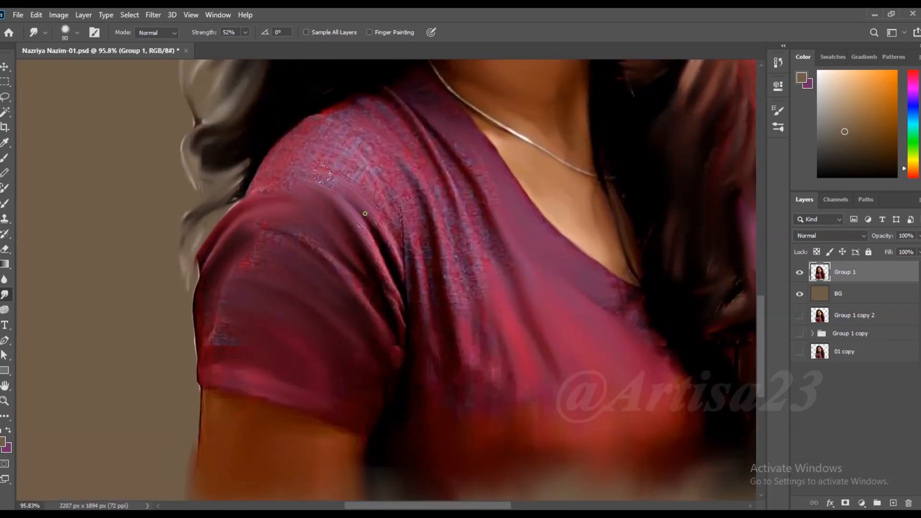
key(bracketright)
mouse_move(385, 173)
mouse_down()
mouse_move(390, 227)
mouse_move(369, 243)
mouse_move(387, 308)
mouse_move(434, 318)
mouse_up()
mouse_move(456, 289)
mouse_down()
mouse_move(403, 159)
mouse_move(452, 154)
mouse_move(451, 234)
mouse_up()
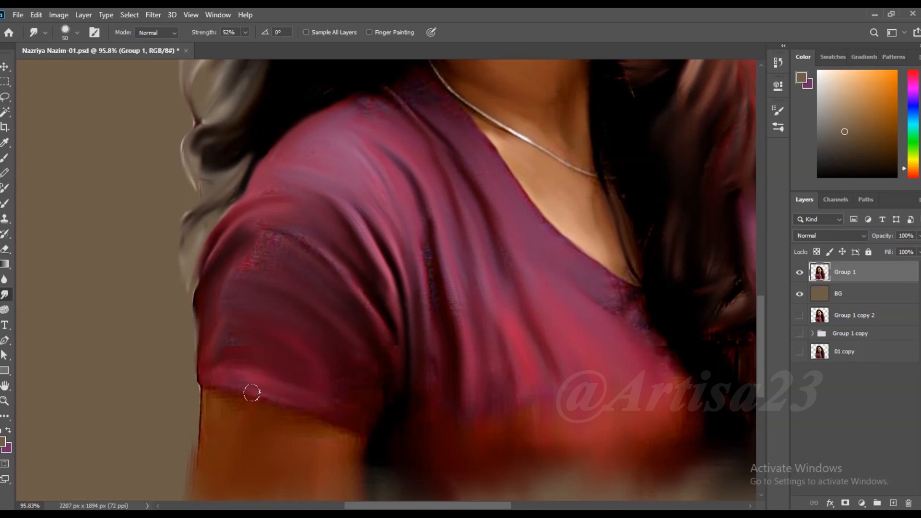
Smooth the lower shirt front beside the long curls with a larger Smudge brush.
scroll(519, 411, down, 2)
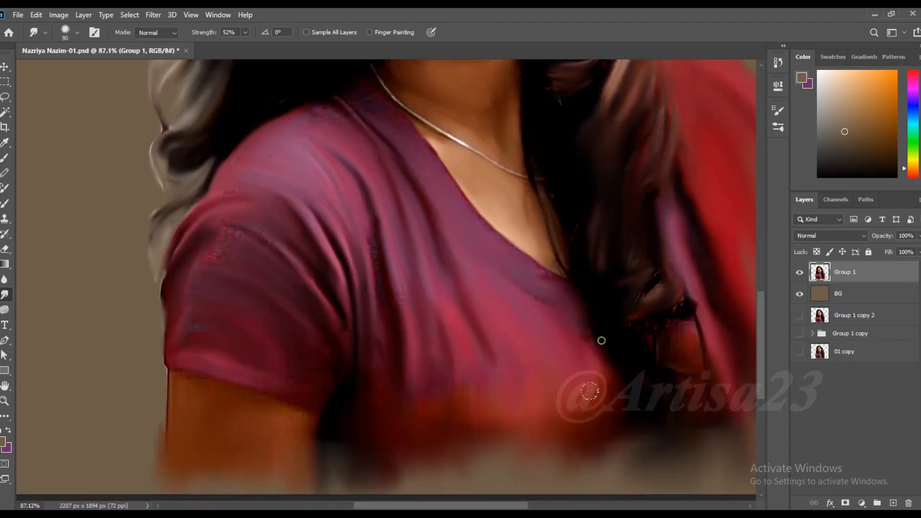
scroll(600, 340, down, 2)
key(bracketright)
scroll(618, 357, down, 1)
key(bracketright)
key(bracketright)
key(bracketright)
key(bracketright)
key(bracketleft)
key(bracketleft)
Smudge the details of the lips and the skin around them with brush size 15.
scroll(372, 235, up, 9)
key(bracketleft)
key(bracketleft)
key(bracketleft)
drag(367, 319, 343, 326)
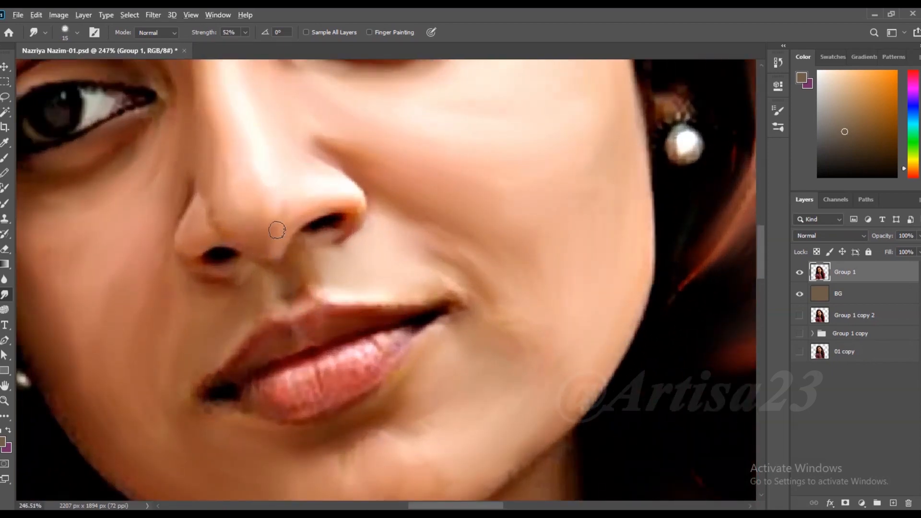
scroll(279, 232, up, 3)
scroll(257, 255, up, 2)
scroll(245, 271, down, 7)
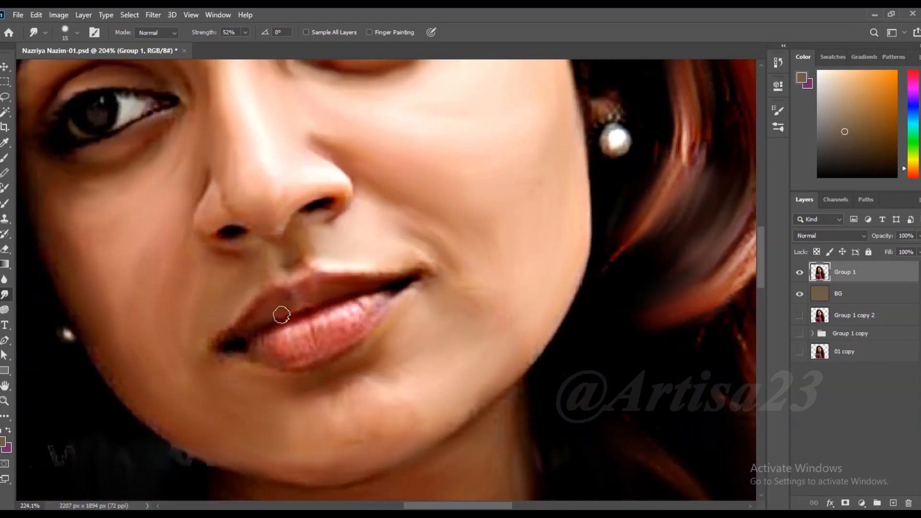
scroll(287, 309, up, 2)
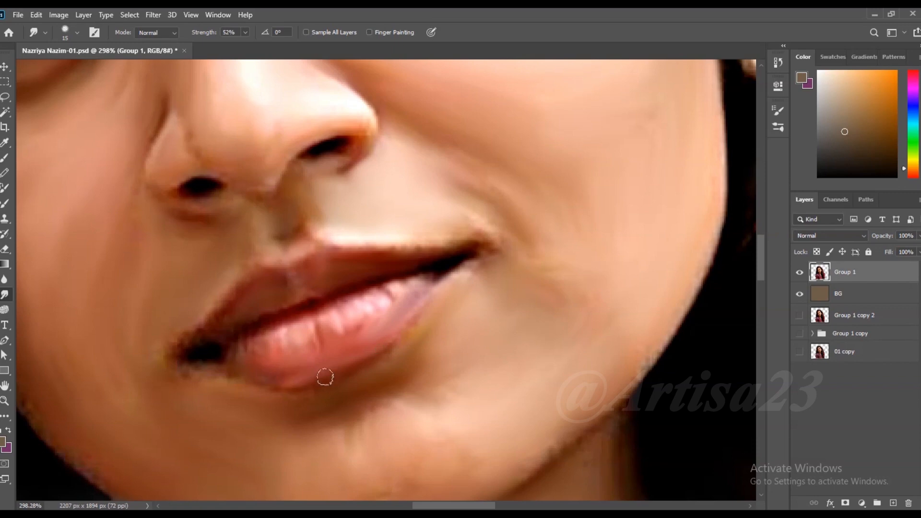
drag(387, 283, 302, 308)
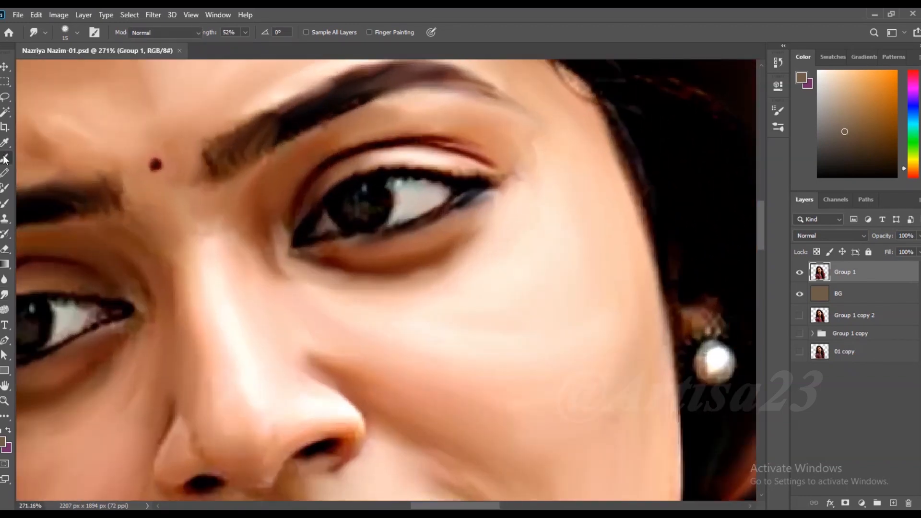
Paint a small highlight arc in the lower part of both irises with a peach color sampled from the skin, brush size 7.
click(3, 159)
scroll(365, 152, up, 5)
alt+click(547, 166)
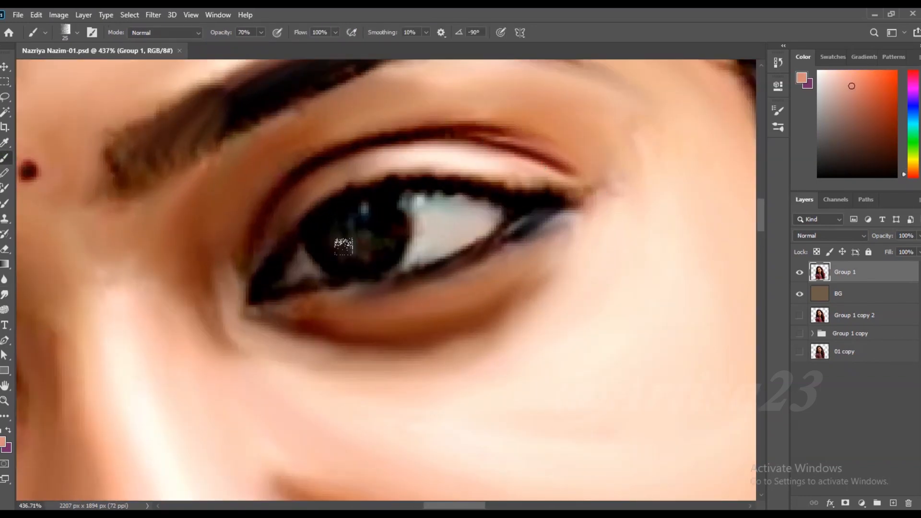
scroll(379, 240, down, 2)
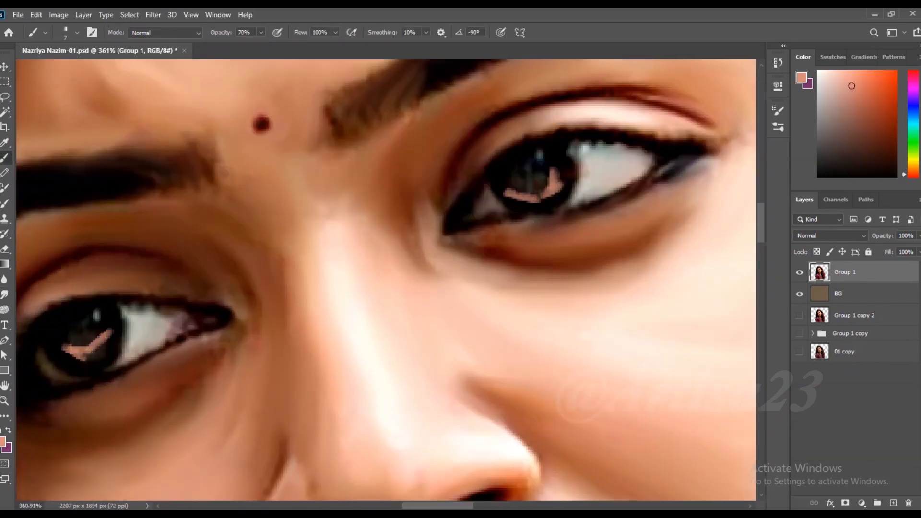
Smudge the peach highlight into the iris of the eye on the image's left side and soften that eye's lids and inner corner.
click(4, 294)
scroll(117, 329, up, 3)
drag(140, 335, 102, 338)
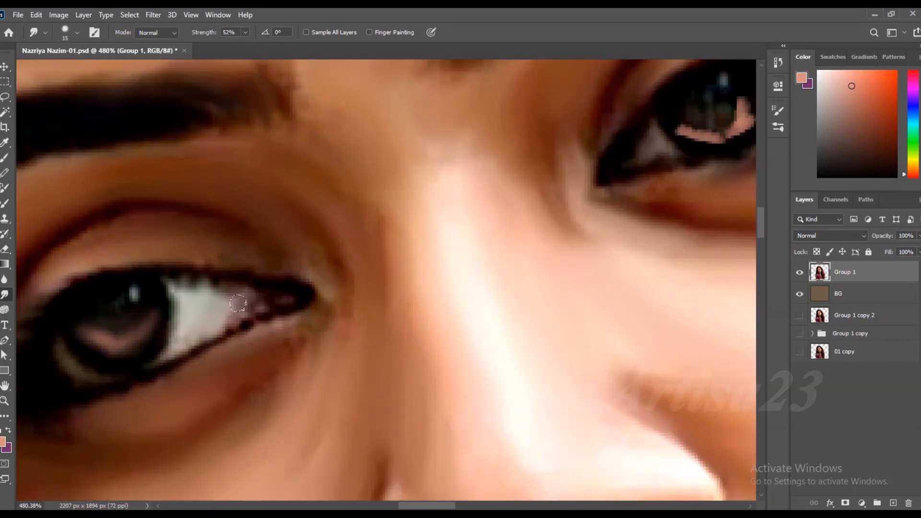
scroll(253, 286, up, 1)
drag(253, 287, 173, 269)
scroll(181, 346, down, 5)
scroll(139, 345, up, 3)
drag(99, 352, 78, 333)
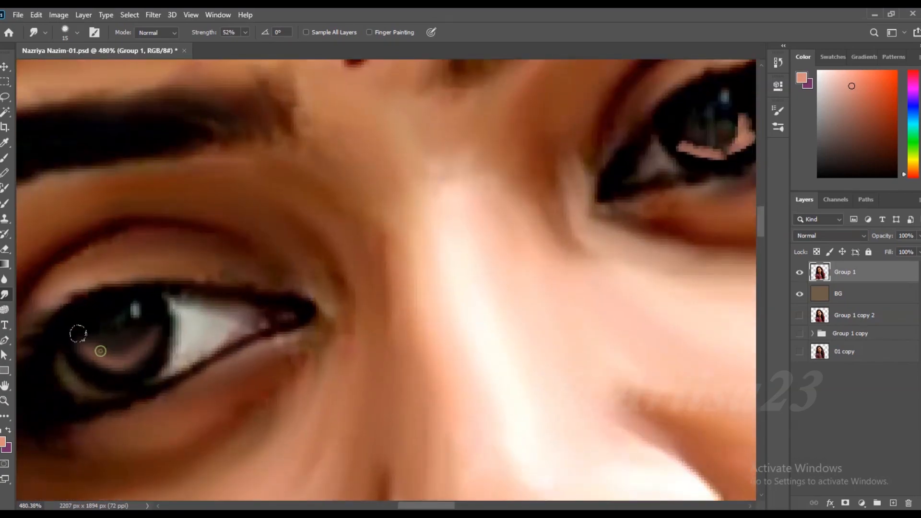
Smudge the iris highlight and inner corner of the other eye, and save the document.
scroll(128, 314, down, 3)
scroll(606, 136, up, 5)
mouse_move(583, 220)
mouse_down()
mouse_move(545, 217)
mouse_move(504, 191)
mouse_move(587, 188)
mouse_move(575, 212)
mouse_up()
drag(645, 178, 668, 148)
scroll(438, 261, down, 8)
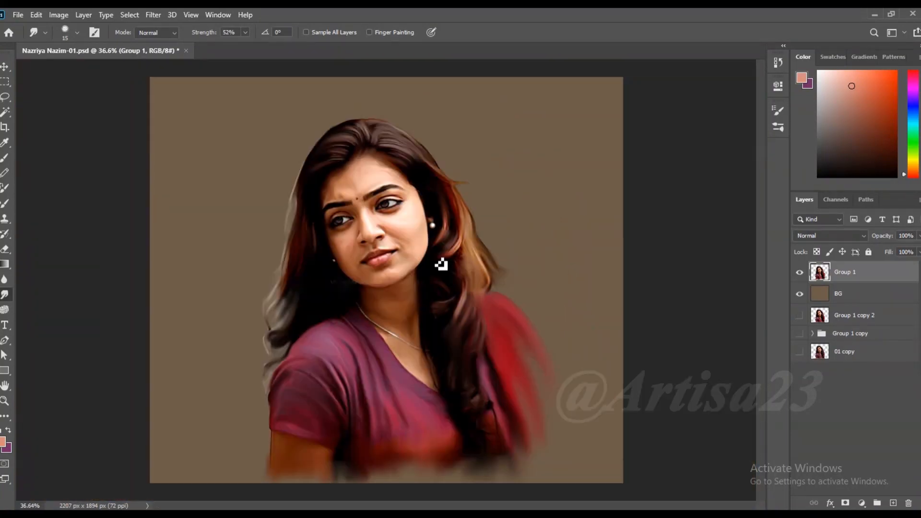
key(ctrl+s)
Widen the canvas on both sides to 2639 px with the Crop tool and fill the background with its sampled brown.
key(c)
drag(580, 280, 618, 280)
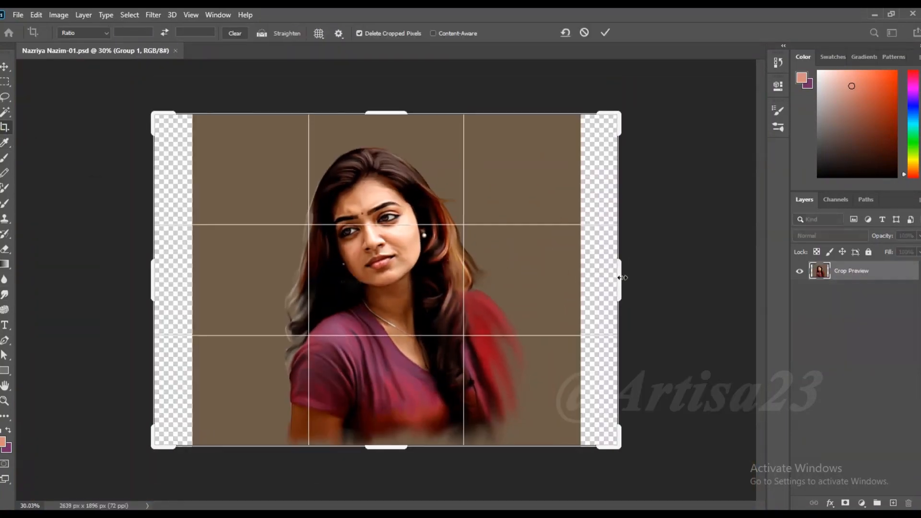
key(Return)
click(5, 160)
alt+click(259, 161)
key(alt+BackSpace)
Rename the Group 1 layer as 01 and add a new empty layer directly above BG.
double_click(844, 271)
text(01)
click(857, 291)
click(893, 503)
Extend the canvas width to 2699 px and fill the BG layer with the brown foreground color.
key(c)
drag(625, 276, 631, 277)
key(Return)
click(845, 310)
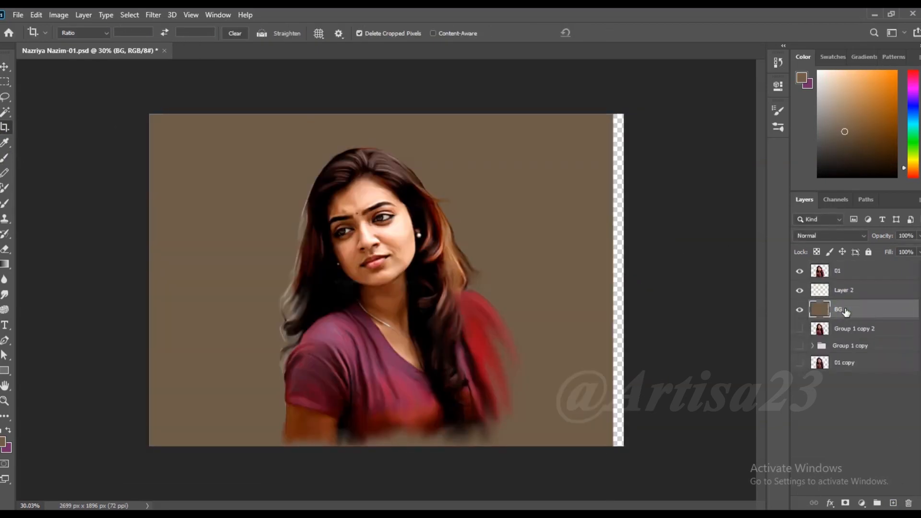
key(alt+BackSpace)
Select Layer 2 and choose the Artisa23_Texture 1 brush preset for painting.
click(847, 291)
click(4, 158)
scroll(366, 236, down, 2)
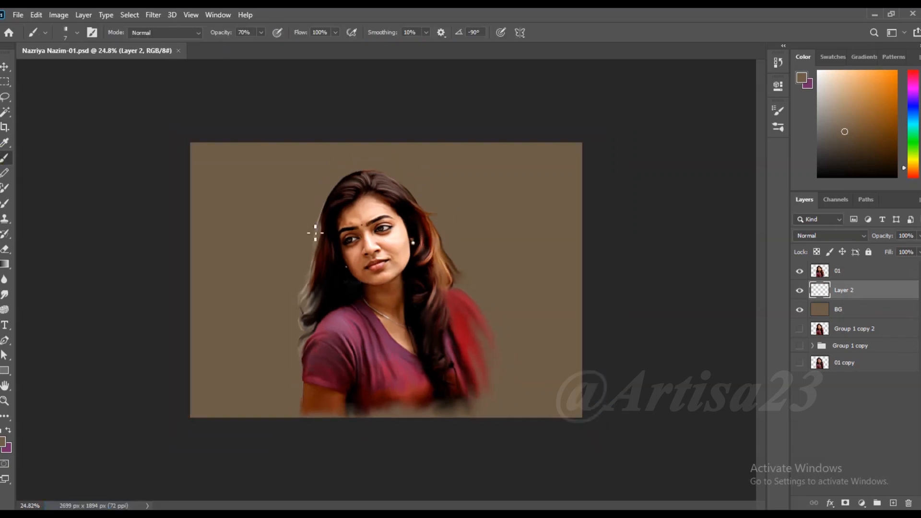
click(91, 32)
click(619, 106)
click(610, 209)
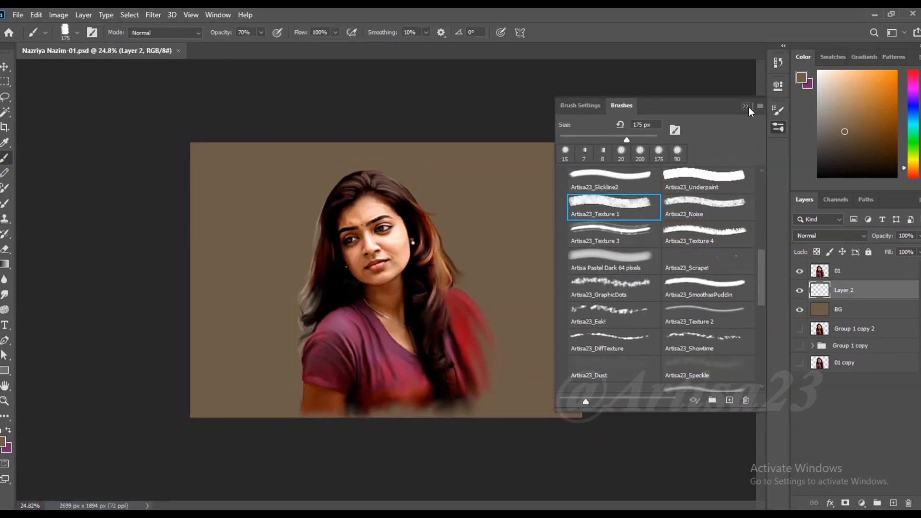
click(778, 123)
Paint textured background strokes around the portrait at brush size 500, using orange-brown sampled from the hair and maroon from the shirt.
scroll(509, 239, up, 2)
alt+click(461, 262)
key(])
mouse_move(317, 198)
mouse_down()
mouse_move(420, 163)
mouse_move(230, 312)
mouse_up()
alt+click(343, 382)
drag(508, 288, 566, 383)
Brush sampled olive and brown tones over the background beside the head and the red sleeve.
alt+click(488, 409)
mouse_move(552, 297)
mouse_down()
mouse_move(595, 365)
mouse_move(566, 225)
mouse_up()
alt+click(473, 228)
mouse_move(501, 268)
mouse_down()
mouse_move(477, 231)
mouse_move(561, 307)
mouse_up()
alt+click(547, 286)
alt+click(568, 240)
drag(597, 254, 506, 203)
Paint sampled maroon strokes into the lower background on both sides of the body and blend them upward beside the red sleeve.
drag(245, 305, 250, 355)
alt+click(332, 394)
drag(230, 364, 259, 423)
mouse_move(532, 345)
mouse_down()
mouse_move(539, 378)
mouse_move(562, 405)
mouse_up()
alt+click(555, 341)
drag(575, 331, 595, 297)
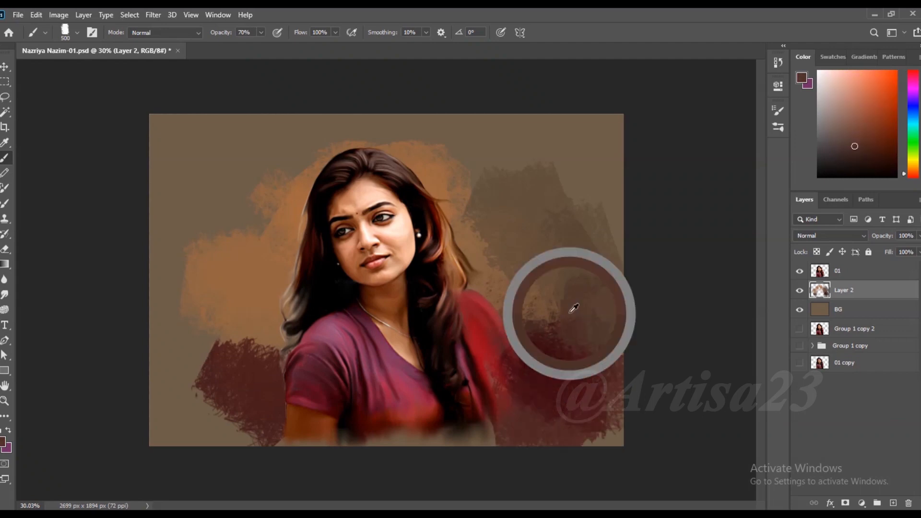
Spread sampled orange-brown tones over the background on both sides of the head, undoing the last stroke.
alt+click(508, 189)
mouse_move(508, 189)
mouse_down()
mouse_move(434, 156)
mouse_move(440, 188)
mouse_up()
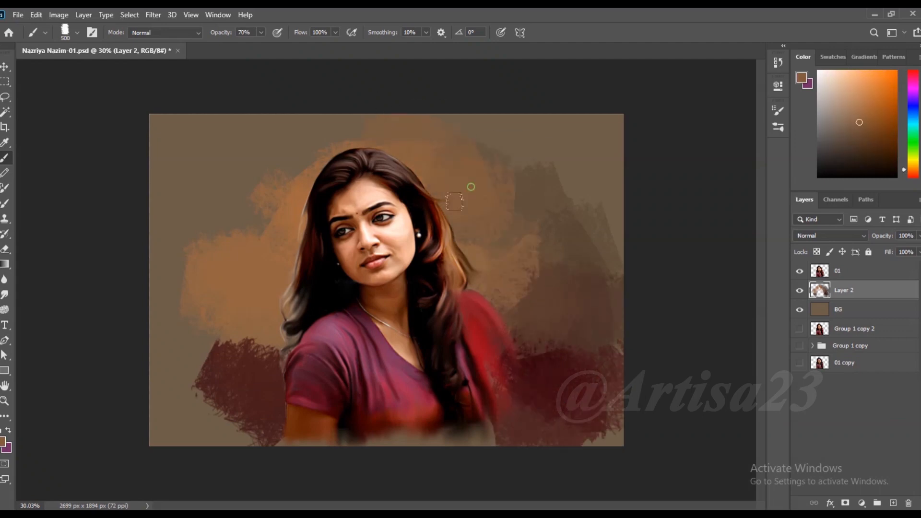
drag(226, 216, 170, 288)
alt+click(402, 242)
drag(307, 161, 286, 204)
drag(259, 177, 278, 230)
key(ctrl+z)
Pick a lighter golden foreground color and paint a textured glow around the top of the head.
click(3, 443)
click(383, 124)
click(468, 248)
click(571, 108)
drag(326, 156, 285, 242)
mouse_move(326, 148)
mouse_down()
mouse_move(365, 146)
mouse_move(415, 166)
mouse_up()
Blend sampled golden-brown tones above the hair and reddish brown into the background above the short sleeve.
alt+click(335, 144)
mouse_move(335, 144)
mouse_down()
mouse_move(273, 135)
mouse_move(283, 212)
mouse_move(261, 271)
mouse_move(220, 197)
mouse_up()
alt+click(272, 135)
alt+click(269, 211)
alt+click(229, 356)
alt+click(282, 299)
mouse_move(229, 356)
mouse_down()
mouse_move(216, 319)
mouse_move(267, 327)
mouse_up()
alt+click(267, 327)
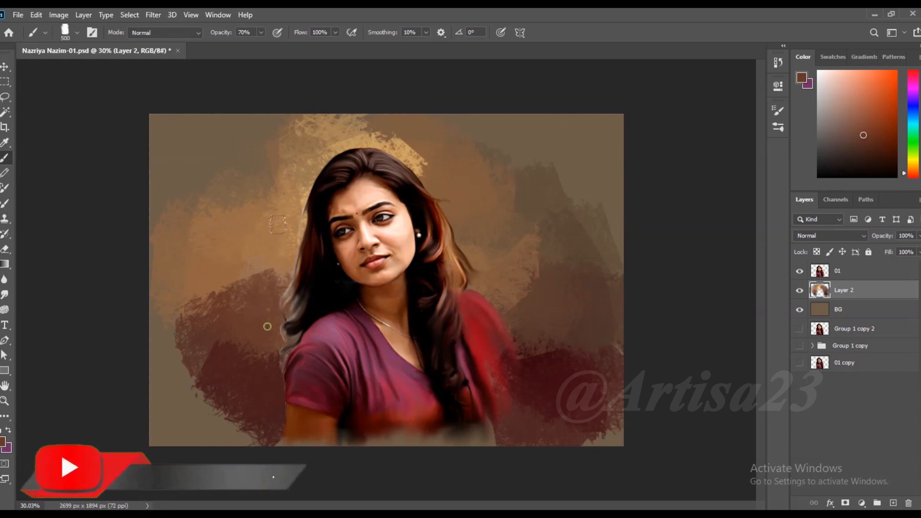
Blend sampled background tones alongside the hair on the image's left side, from the crown down to the maroon area.
alt+click(272, 268)
drag(273, 269, 276, 239)
alt+click(302, 158)
drag(307, 153, 272, 254)
alt+click(283, 216)
Choose a more saturated orange foreground color and paint it into the background beside the hair on the image's left side.
click(4, 442)
click(465, 249)
click(406, 142)
click(571, 109)
drag(284, 202, 269, 240)
Set the foreground color to #dea069 and paint light strokes from beside the hair up over the crown.
click(3, 441)
click(378, 128)
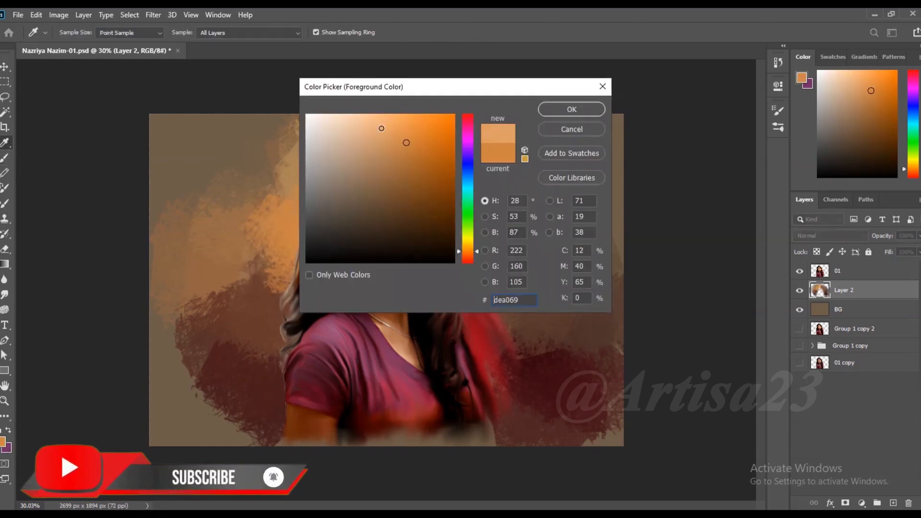
click(571, 109)
drag(300, 201, 357, 141)
Extend the light golden area outward on both sides of the crown with tones sampled from the background.
alt+click(459, 209)
mouse_move(423, 156)
mouse_down()
mouse_move(451, 191)
mouse_move(453, 144)
mouse_up()
alt+click(404, 154)
alt+click(276, 144)
mouse_move(317, 139)
mouse_down()
mouse_move(274, 192)
mouse_move(283, 212)
mouse_up()
alt+click(307, 158)
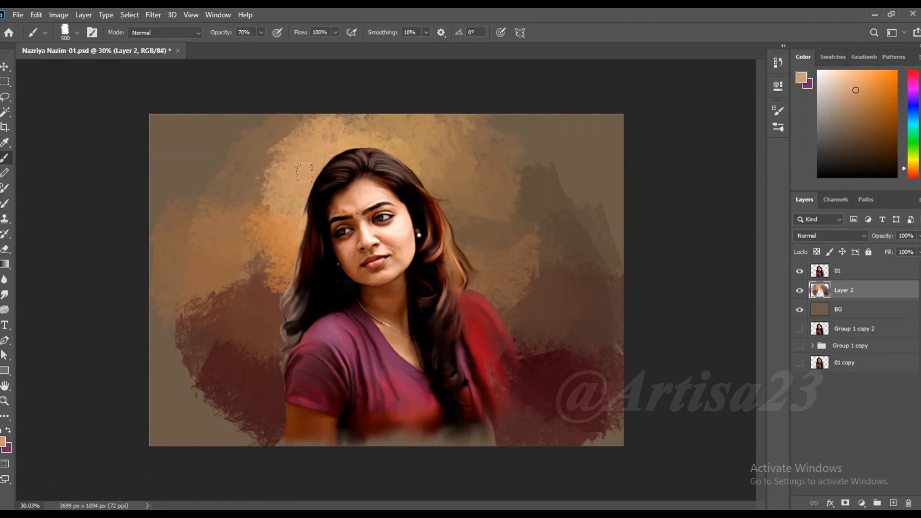
Paint mauve strokes sampled from the shirt into the background on both sides of the hair.
alt+click(240, 303)
drag(239, 259, 209, 280)
alt+click(336, 332)
drag(230, 235, 245, 261)
drag(283, 216, 230, 310)
drag(534, 273, 585, 251)
alt+click(586, 251)
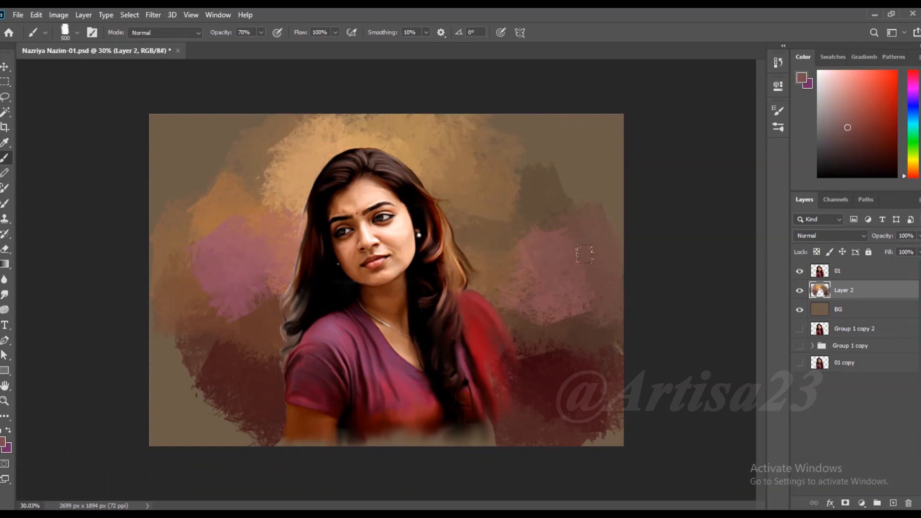
Paint muted brown and mauve tones sampled from the background outward on both sides of the figure.
drag(557, 300, 611, 295)
alt+click(566, 204)
drag(578, 165, 592, 194)
alt+click(216, 207)
mouse_move(206, 216)
mouse_down()
mouse_move(197, 304)
mouse_move(216, 385)
mouse_up()
Extend the dark maroon area into both lower corners of the background with sampled tones.
alt+click(212, 355)
alt+click(343, 422)
mouse_move(288, 403)
mouse_down()
mouse_move(226, 427)
mouse_move(177, 427)
mouse_up()
alt+click(225, 394)
drag(605, 398, 600, 434)
alt+click(463, 437)
Deepen both lower corners of the background with dark brown and deep red tones sampled from the painting.
alt+click(323, 422)
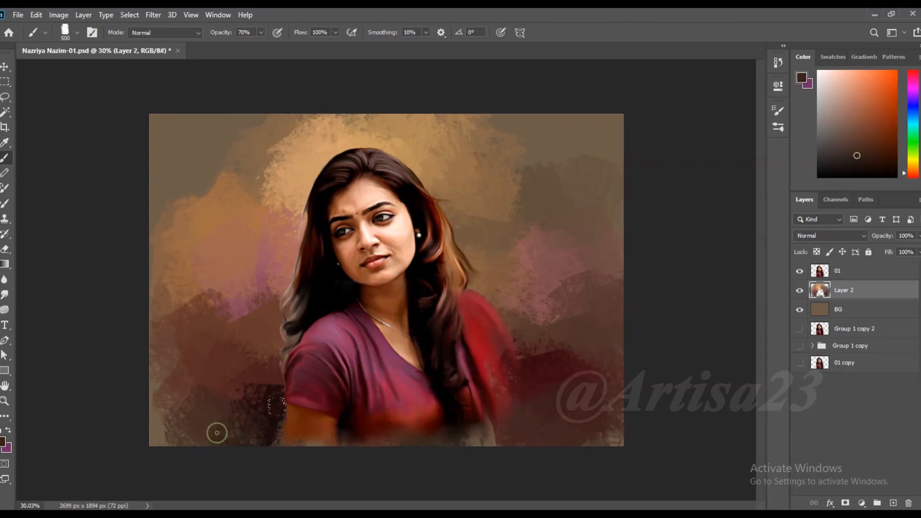
drag(216, 417, 162, 426)
alt+click(583, 411)
drag(595, 420, 608, 433)
alt+click(358, 419)
drag(547, 384, 626, 449)
Paint golden strokes around the crown of the head and blend them toward the upper background with sampled tones.
alt+click(318, 186)
mouse_move(298, 163)
mouse_down()
mouse_move(265, 158)
mouse_move(288, 211)
mouse_move(333, 159)
mouse_move(360, 149)
mouse_up()
scroll(236, 159, down, 2)
alt+click(298, 150)
alt+click(479, 161)
alt+click(249, 194)
Blend the background at mid-height on both sides of the figure with strokes in sampled brown and mauve tones.
alt+click(214, 318)
drag(185, 278, 225, 302)
alt+click(549, 277)
drag(496, 197, 571, 216)
alt+click(568, 238)
scroll(292, 238, up, 2)
alt+click(306, 237)
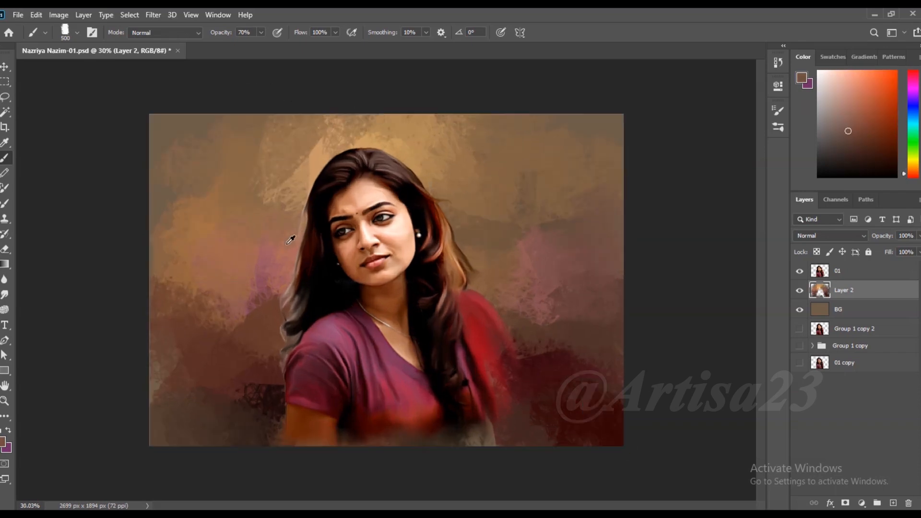
Paint light golden and mauve strokes along the hair edge on the image's left side.
alt+click(299, 171)
drag(300, 163, 283, 219)
alt+click(330, 187)
drag(295, 187, 276, 214)
alt+click(277, 269)
drag(268, 287, 259, 307)
scroll(501, 264, down, 1)
alt+click(269, 311)
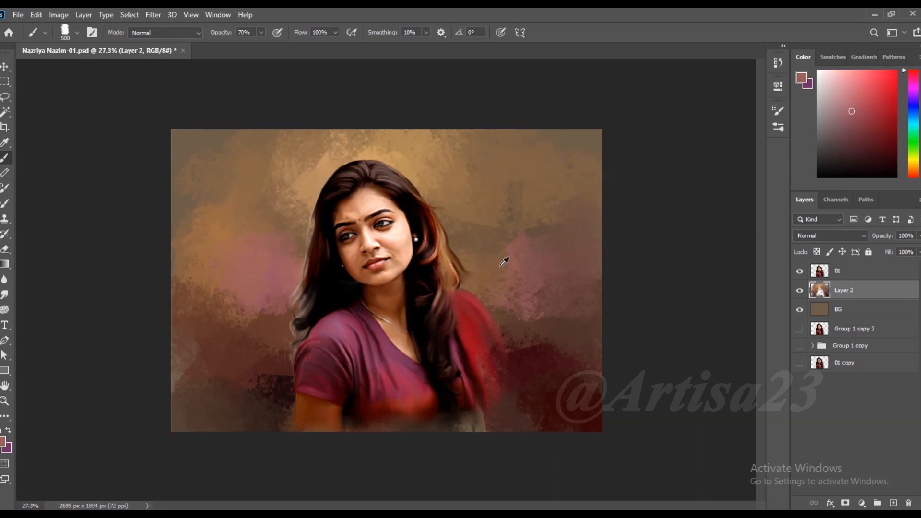
Save the document.
scroll(403, 169, down, 1)
scroll(523, 158, up, 1)
scroll(533, 290, down, 1)
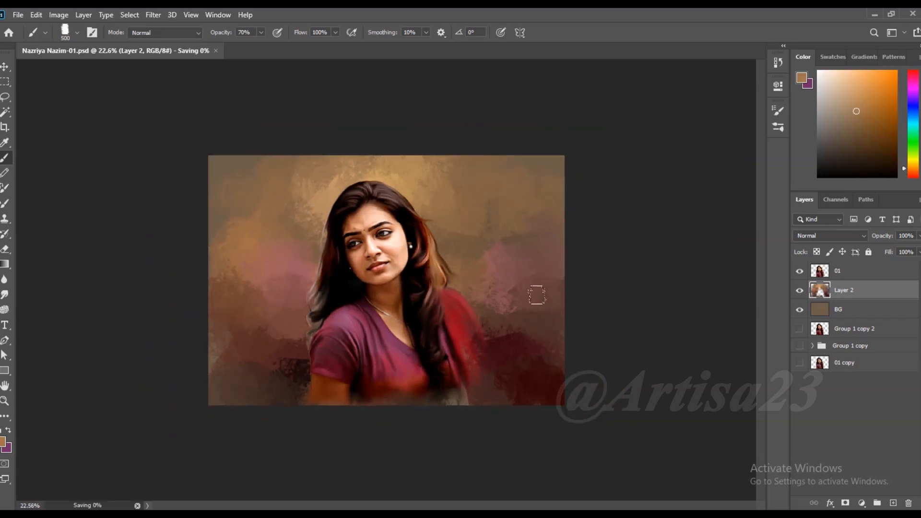
scroll(522, 276, up, 1)
alt+click(523, 275)
key(v)
scroll(556, 281, down, 1)
Save the document under the new file name Nazriya Nazim-01a in PSD format.
click(19, 15)
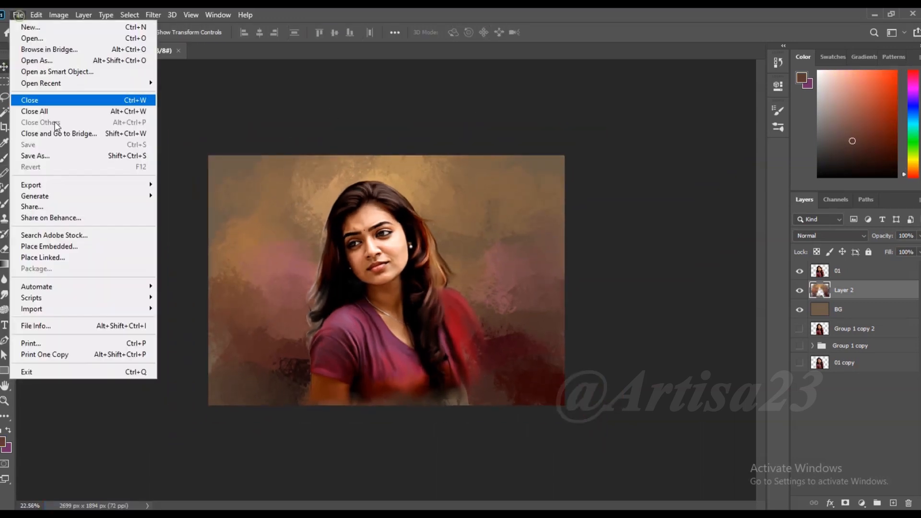
click(31, 155)
click(143, 132)
click(135, 228)
text(a)
click(356, 360)
Save the document as Nazriya Nazim-01 in PSD format, replacing the existing file.
click(18, 15)
click(45, 155)
click(134, 108)
click(351, 360)
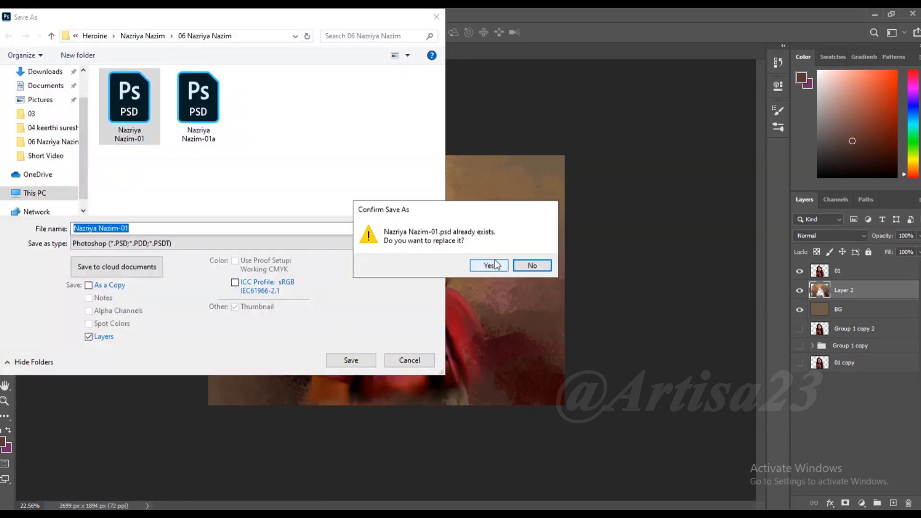
click(499, 265)
Widen the canvas on both sides to about 3100 px and stretch the BG layer to cover it.
key(c)
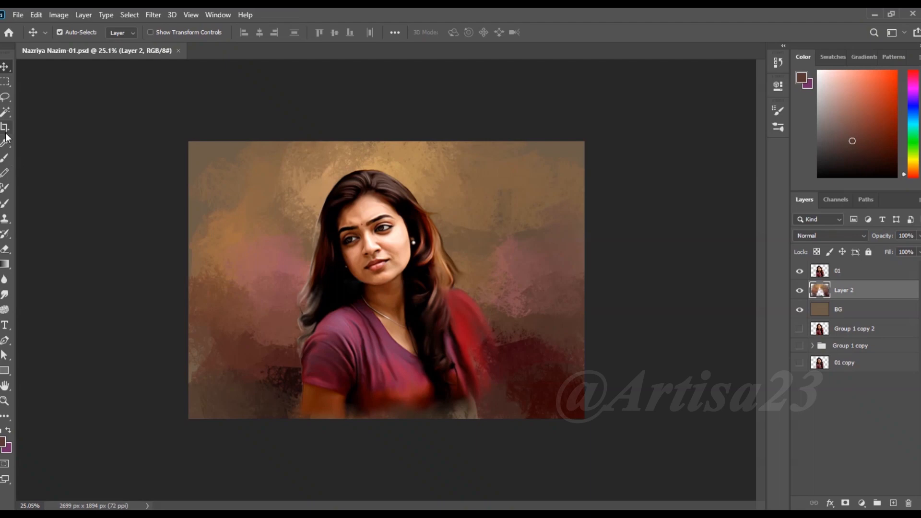
drag(586, 284, 614, 284)
key(Return)
click(852, 308)
key(ctrl+t)
drag(189, 279, 162, 284)
key(Return)
key(Return)
key(Return)
Widen the canvas further to 3229 px and refill the BG layer with brown sampled from the background.
scroll(576, 267, up, 2)
drag(661, 267, 674, 265)
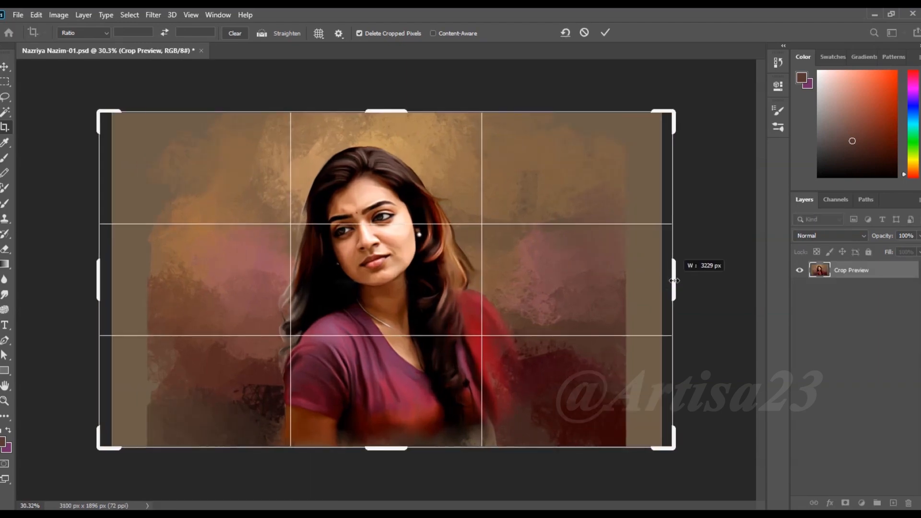
key(Return)
click(4, 159)
alt+click(634, 203)
key(alt+BackSpace)
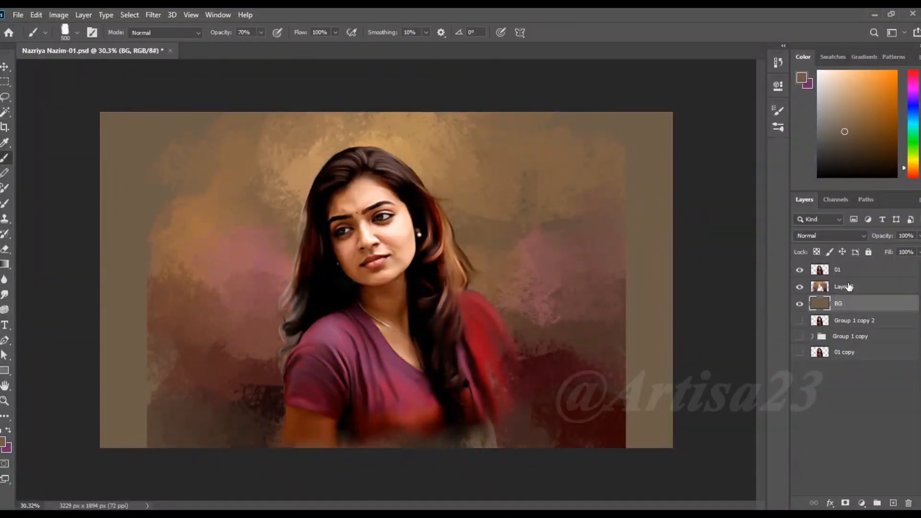
On Layer 2, paint sampled maroon and brown tones over the new strip on the image's right side.
click(848, 287)
scroll(593, 298, down, 2)
alt+click(572, 305)
mouse_move(602, 277)
mouse_down()
mouse_move(573, 274)
mouse_move(606, 393)
mouse_up()
alt+click(598, 243)
drag(583, 209, 607, 242)
Paint sampled dark maroon, brown and reddish tones over the new strip and toward the hair on the image's left side.
alt+click(290, 354)
drag(281, 336, 294, 306)
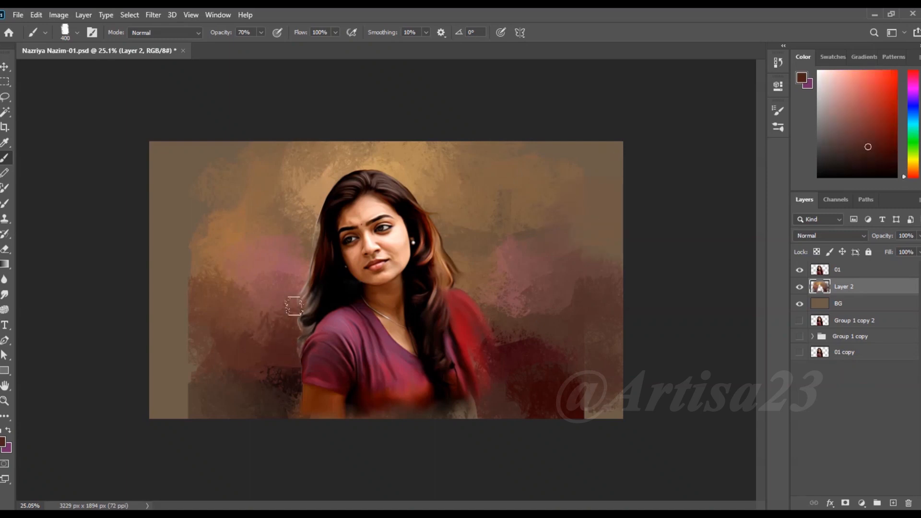
alt+click(202, 367)
drag(192, 364, 173, 352)
alt+click(191, 380)
drag(175, 384, 182, 402)
alt+click(201, 315)
mouse_move(175, 300)
mouse_down()
mouse_move(175, 273)
mouse_move(207, 252)
mouse_move(266, 263)
mouse_up()
Rework the mauve area beside the hair on the image's left side with sampled reddish and pink tones.
alt+click(235, 282)
alt+click(279, 313)
mouse_move(276, 307)
mouse_down()
mouse_move(244, 286)
mouse_move(314, 267)
mouse_up()
alt+click(286, 283)
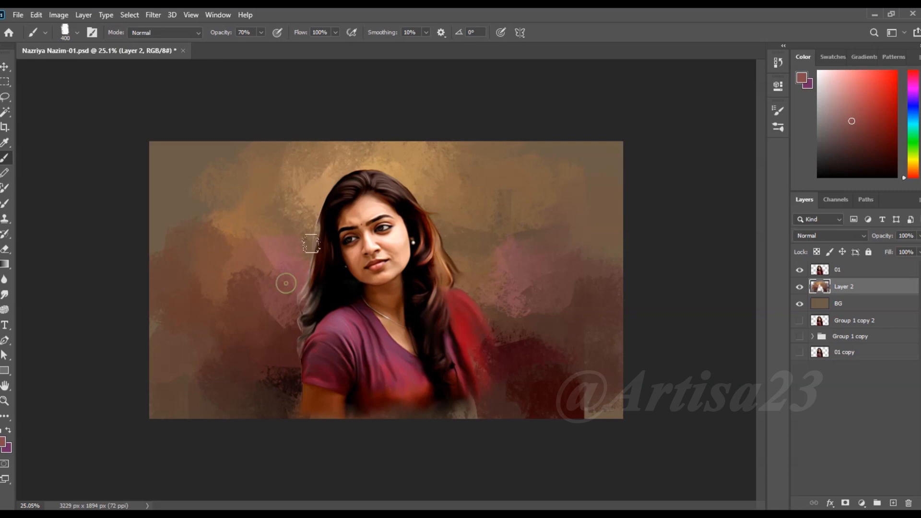
drag(276, 319, 300, 283)
Paint dark maroon behind the left-side shoulder and hair, and blend brown tones into the upper-left background.
alt+click(280, 376)
alt+click(255, 339)
mouse_move(283, 367)
mouse_down()
mouse_move(256, 329)
mouse_move(288, 274)
mouse_move(297, 281)
mouse_up()
alt+click(276, 283)
alt+click(289, 266)
alt+click(298, 228)
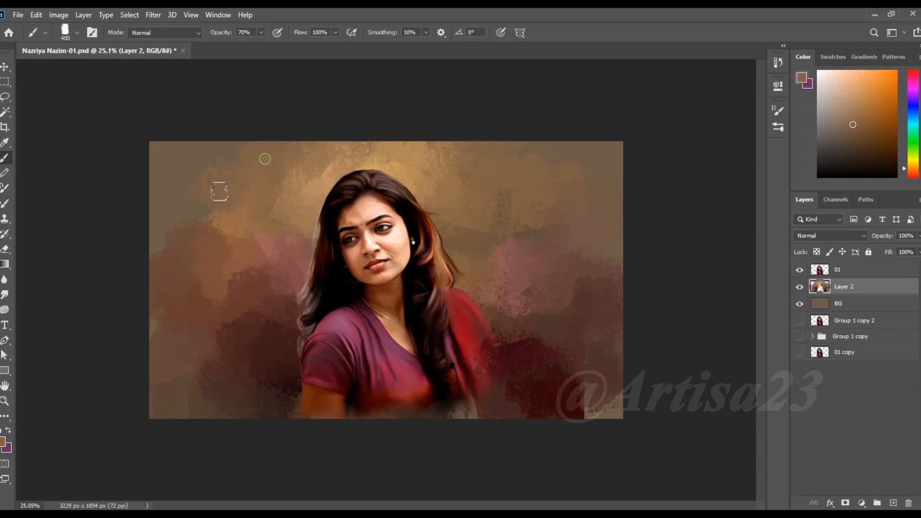
drag(208, 177, 175, 161)
alt+click(164, 238)
Fill the lower-right background with sampled dark maroon and blend the image's left edge with sampled brown.
alt+click(566, 400)
drag(586, 407, 597, 383)
alt+click(515, 393)
drag(511, 401, 491, 409)
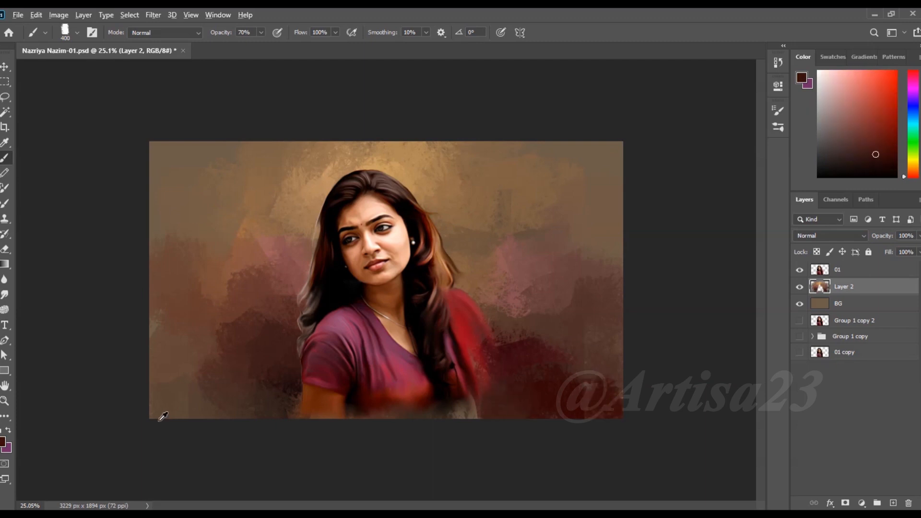
alt+click(160, 414)
drag(168, 319, 153, 299)
alt+click(392, 255)
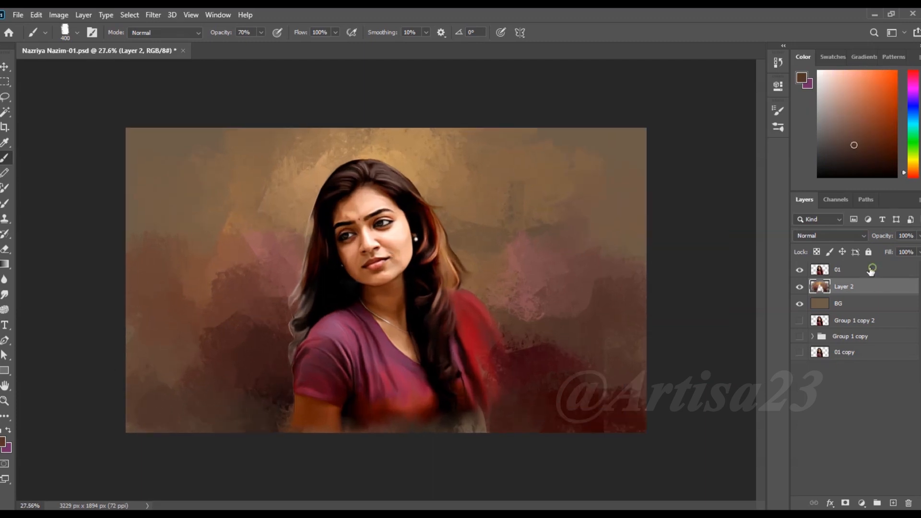
Smudge the faded lower edge of the shirt on layer 01 into the background at 52% strength.
click(870, 270)
key(r)
key(ctrl+plus)
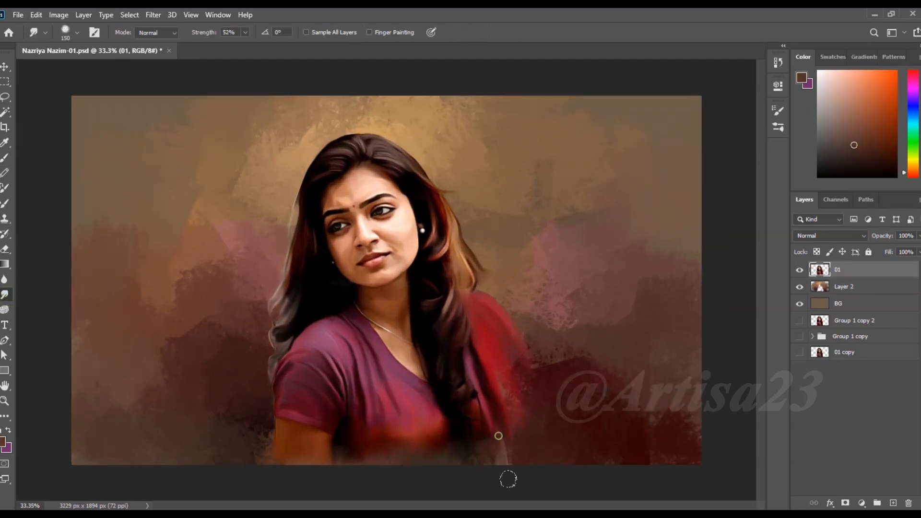
Paint a sampled dark tone on Layer 2 behind the bottom of the shirt.
key(alt+bracketleft)
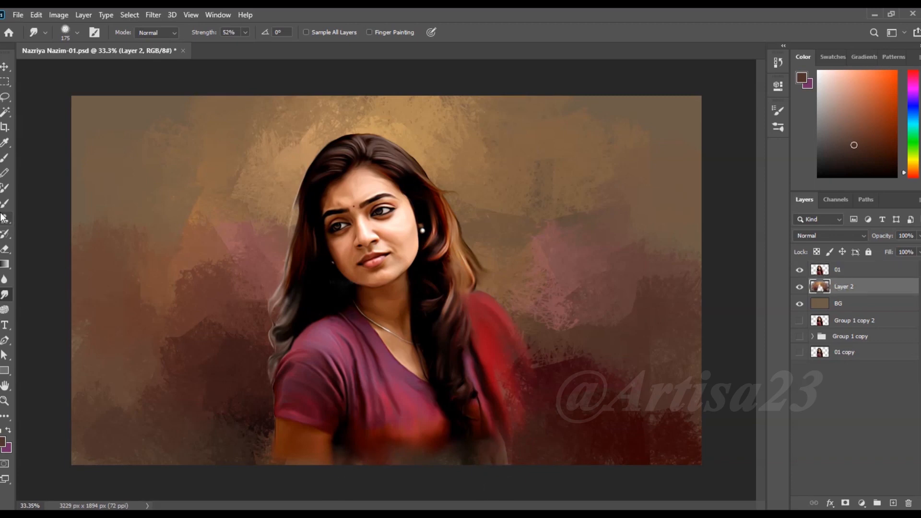
key(b)
alt+click(273, 422)
mouse_move(429, 439)
mouse_down()
mouse_move(506, 456)
mouse_move(549, 440)
mouse_up()
Return to smudging layer 01 and set the Smudge strength to 33%.
key(alt+bracketright)
key(r)
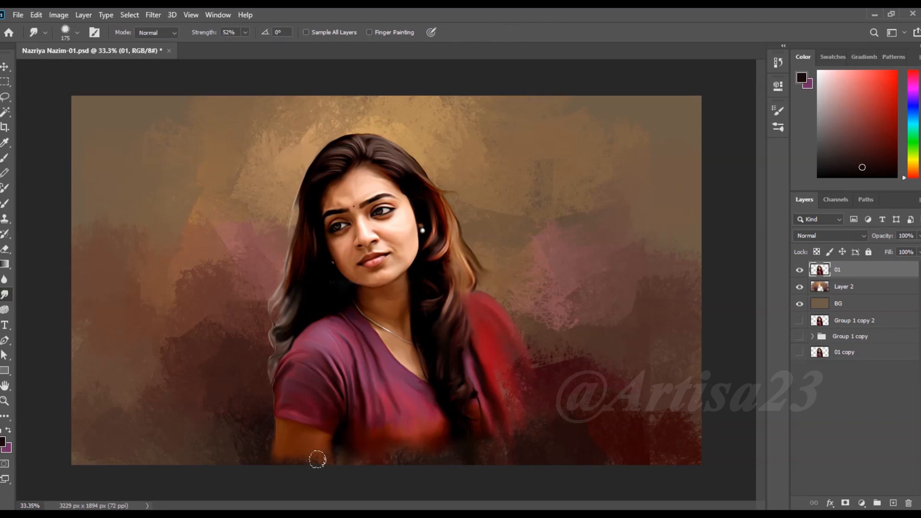
scroll(471, 204, down, 1)
scroll(471, 204, up, 5)
scroll(471, 204, down, 4)
scroll(408, 213, up, 4)
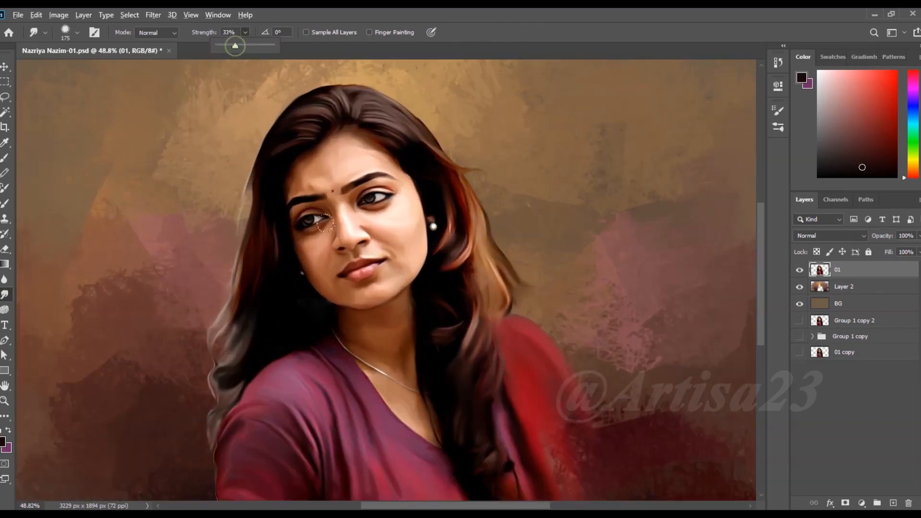
Reduce the Smudge brush to 50 px and smooth the skin on the cheek.
scroll(329, 239, up, 10)
key(bracketleft)
key(bracketleft)
key(bracketleft)
key(bracketleft)
key(bracketleft)
key(bracketleft)
key(bracketleft)
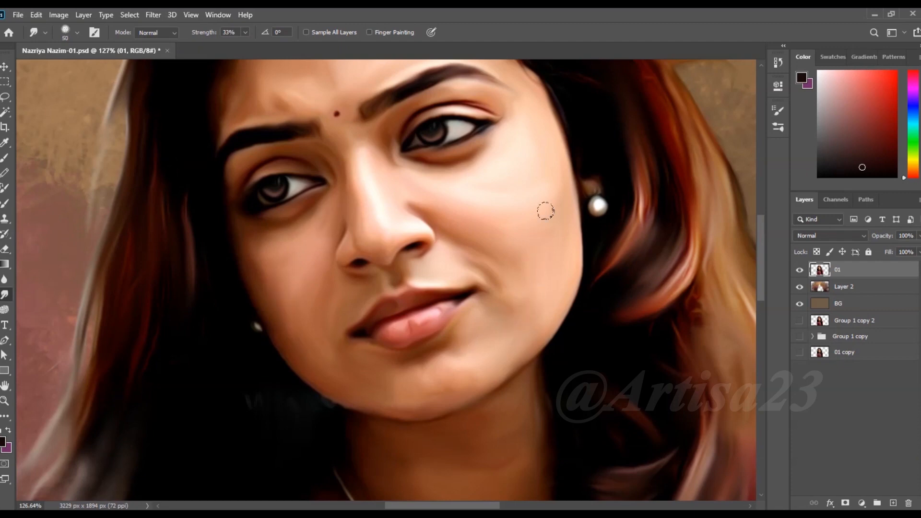
drag(488, 267, 504, 351)
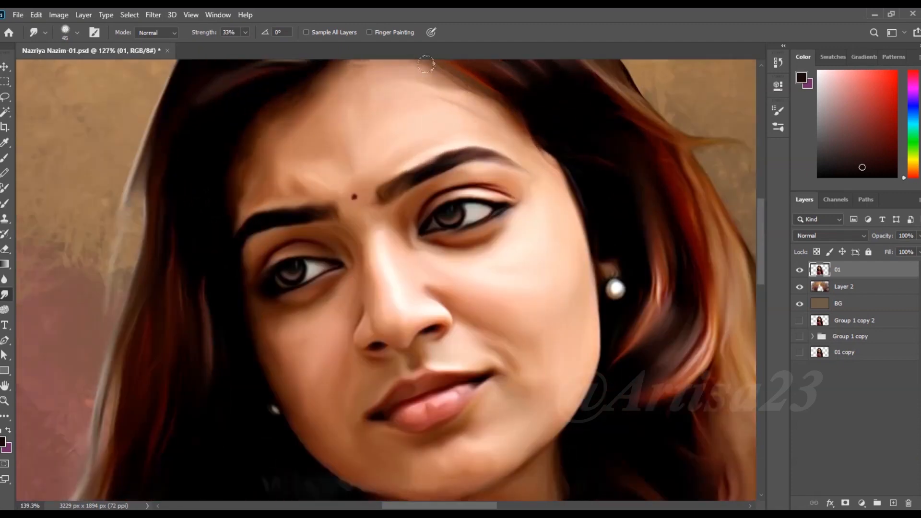
Smooth the forehead and the skin around the eyebrows with a 45 px Smudge brush.
scroll(403, 85, up, 2)
drag(401, 123, 403, 136)
drag(365, 74, 386, 89)
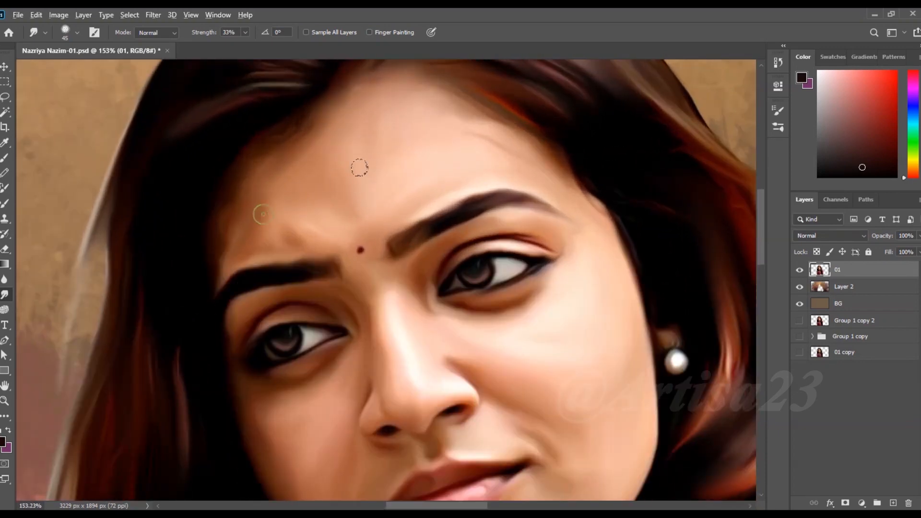
scroll(359, 167, down, 2)
scroll(456, 143, down, 2)
scroll(520, 224, up, 2)
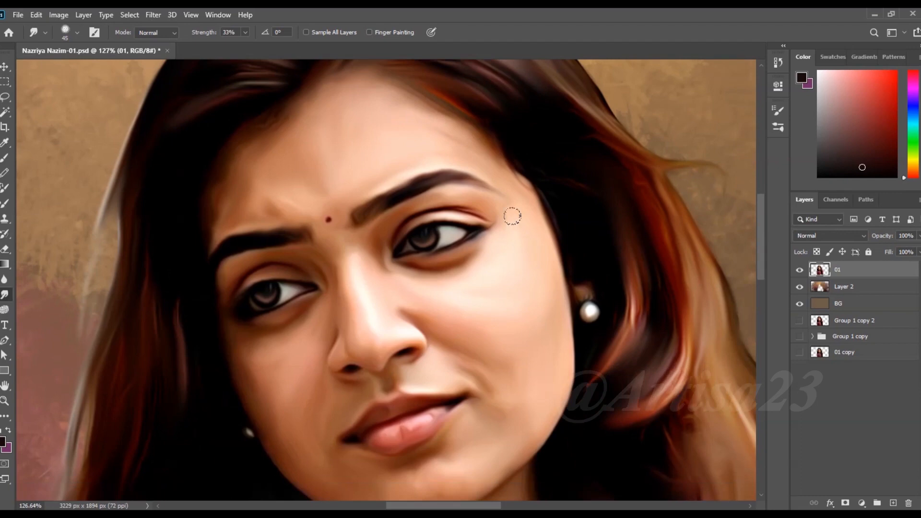
Smooth the lower cheeks and chin, reducing the Smudge brush to 35 px.
scroll(468, 192, down, 4)
scroll(319, 427, up, 3)
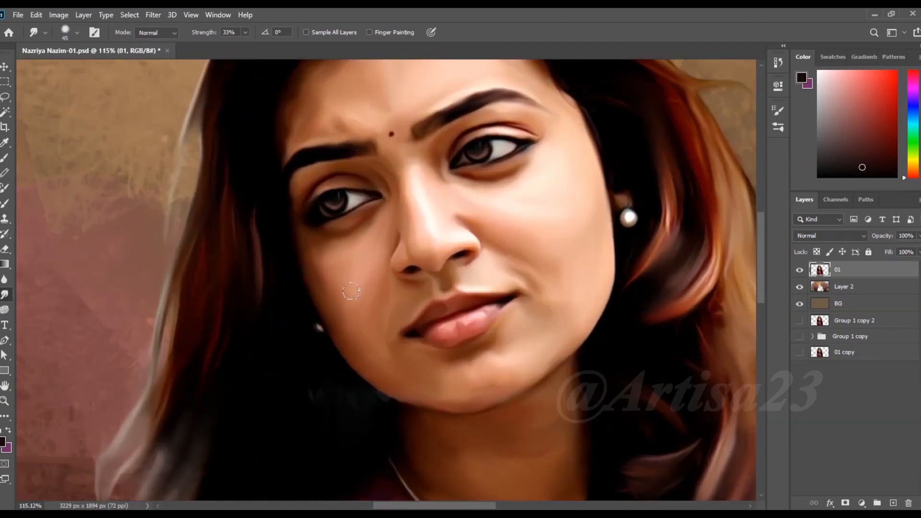
scroll(353, 304, up, 2)
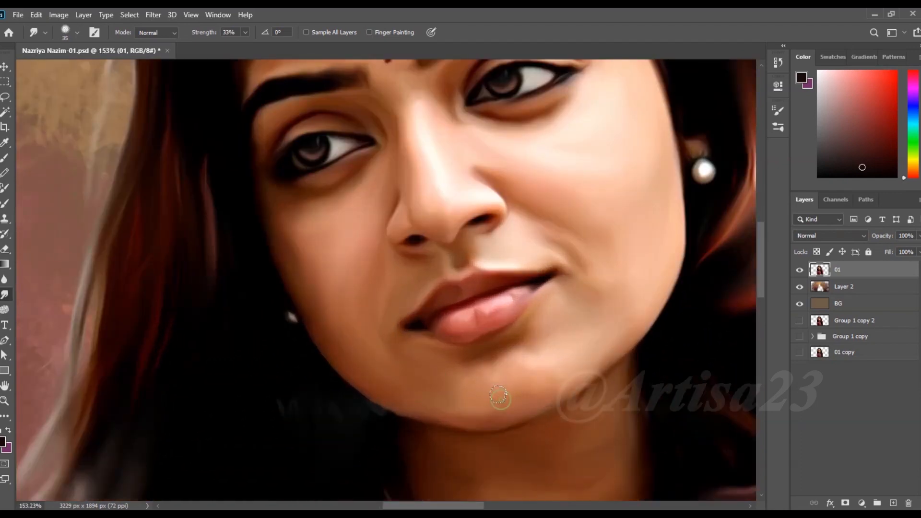
scroll(524, 331, down, 6)
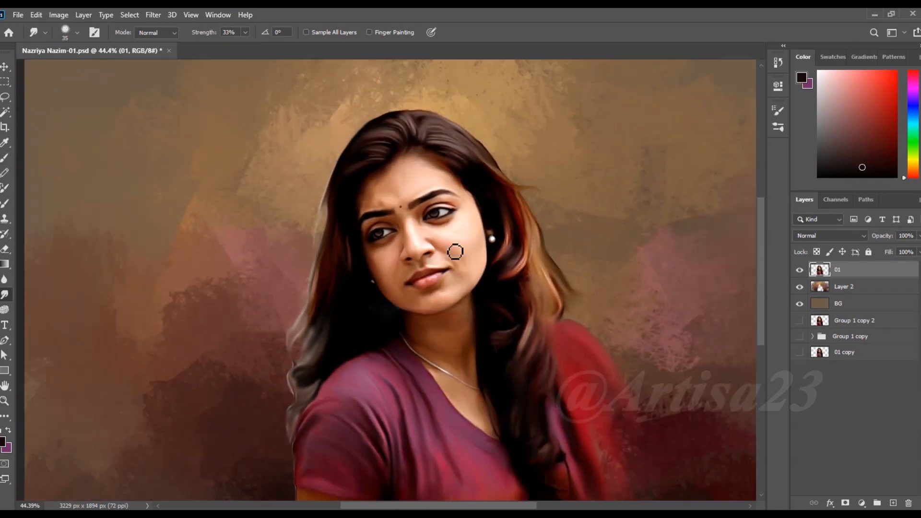
Check the whole painting and save the document.
scroll(506, 413, up, 2)
scroll(413, 286, down, 3)
scroll(447, 258, up, 1)
key(ctrl+s)
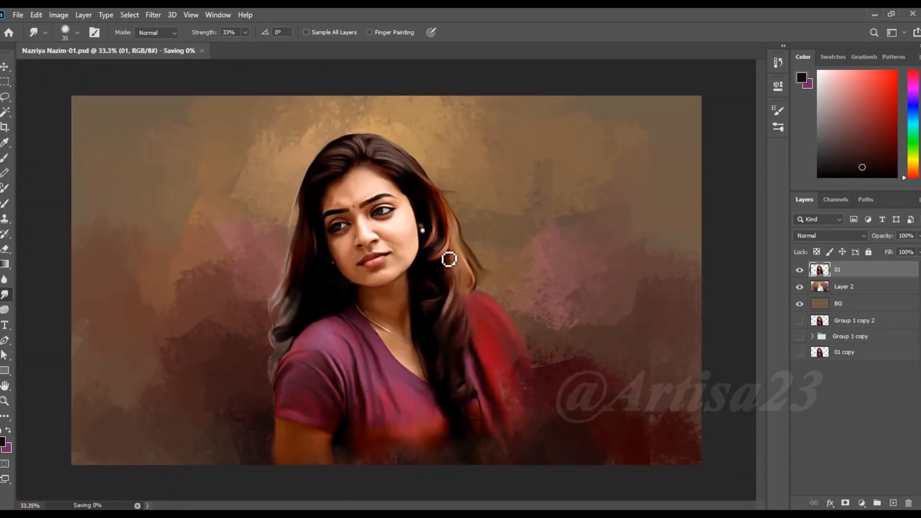
Create a new layer named Line above layer 01.
scroll(411, 187, up, 1)
scroll(402, 206, up, 2)
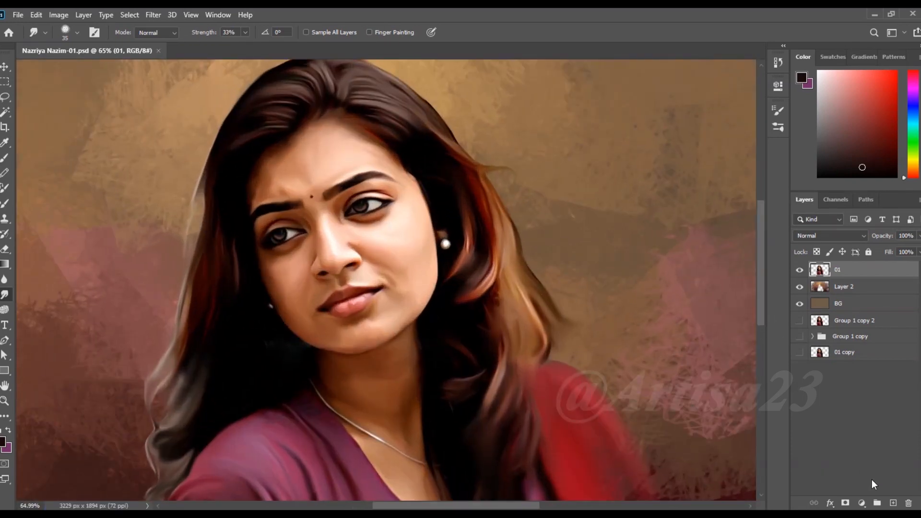
click(893, 502)
text(Line)
key(Return)
Switch to the Brush tool and choose a soft round brush tip.
click(4, 158)
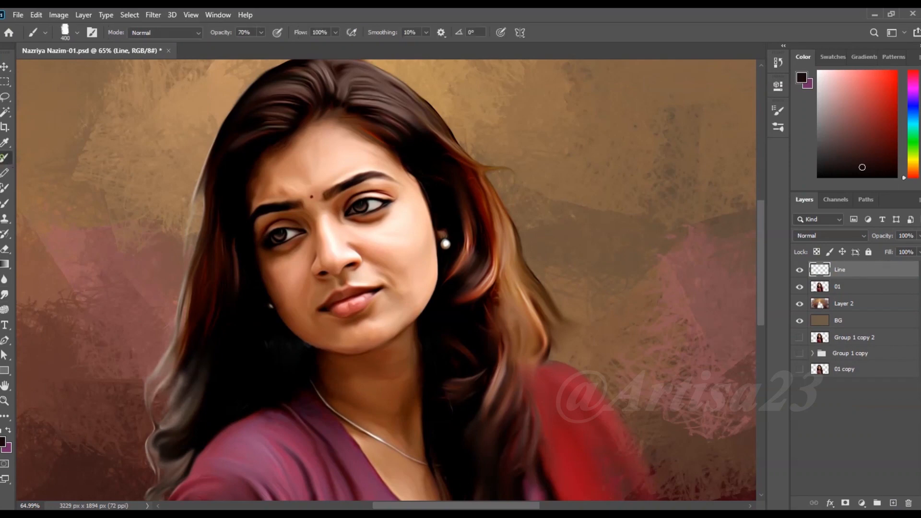
click(625, 106)
click(612, 192)
click(744, 106)
Trace the left side of the nose with a thin 2 px line in reddish brown sampled from the skin.
scroll(434, 190, up, 3)
scroll(274, 294, up, 10)
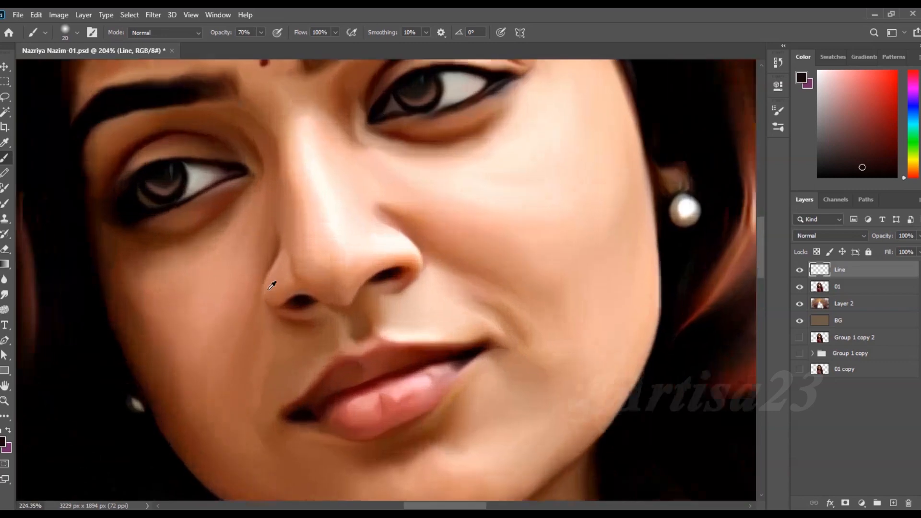
key([)
alt+click(265, 245)
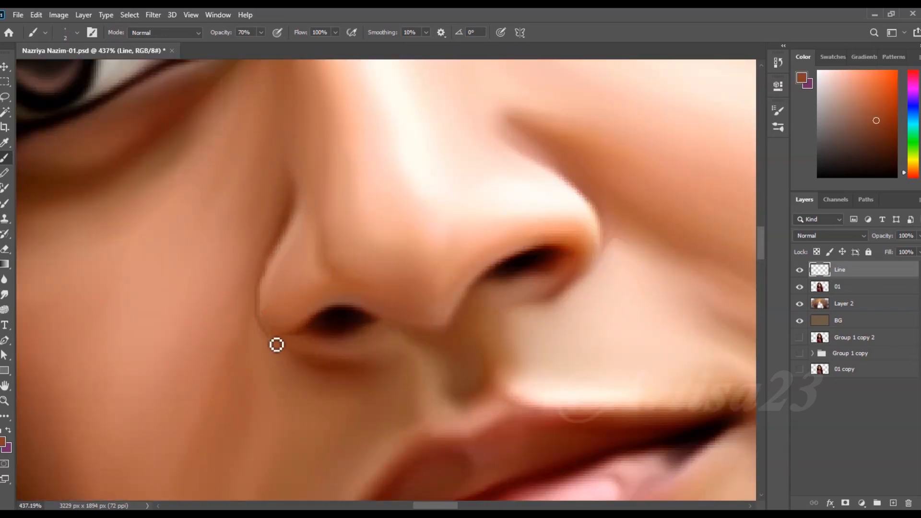
scroll(276, 343, up, 2)
alt+click(270, 186)
mouse_move(251, 271)
mouse_down()
mouse_move(261, 334)
mouse_move(359, 372)
mouse_move(244, 307)
mouse_up()
Outline the nostrils, the nose tip and the right nose wing with thin lines in sampled dark brown.
alt+click(343, 329)
scroll(163, 304, down, 2)
scroll(492, 281, up, 2)
mouse_move(438, 264)
mouse_down()
mouse_move(382, 335)
mouse_move(319, 317)
mouse_up()
mouse_move(533, 147)
mouse_down()
mouse_move(461, 174)
mouse_move(495, 293)
mouse_move(461, 303)
mouse_up()
drag(463, 168, 393, 119)
Soften the nose outlines on the Line layer with the Smudge tool at 15 px and 33% strength.
key(r)
key([)
drag(509, 275, 495, 281)
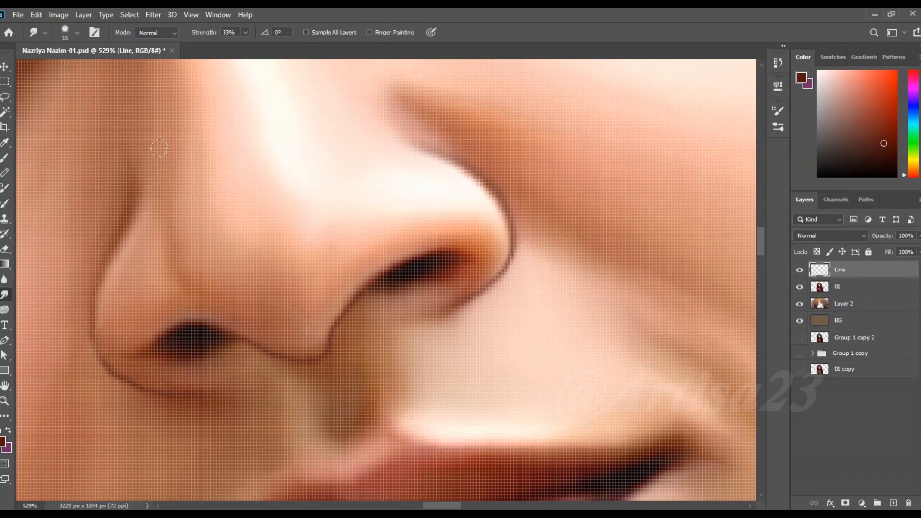
scroll(383, 249, down, 5)
drag(420, 278, 355, 295)
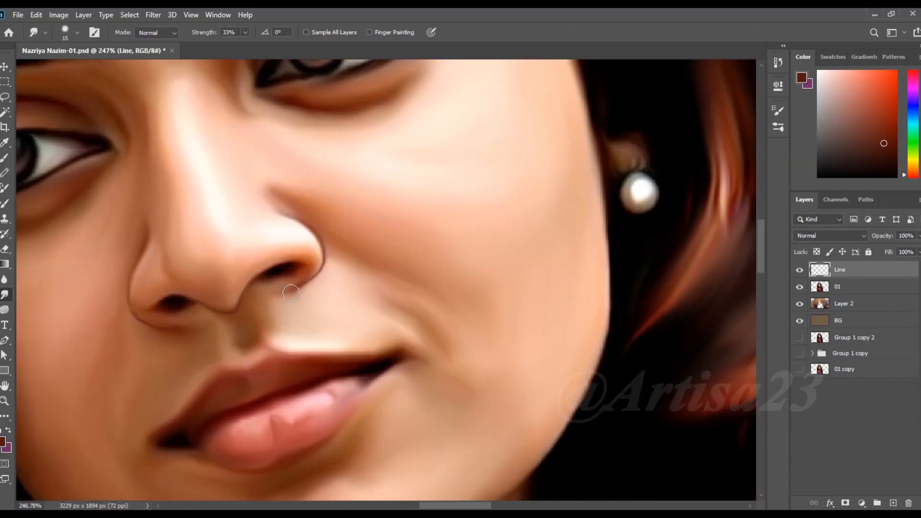
scroll(322, 279, up, 3)
scroll(323, 243, down, 3)
scroll(302, 240, up, 4)
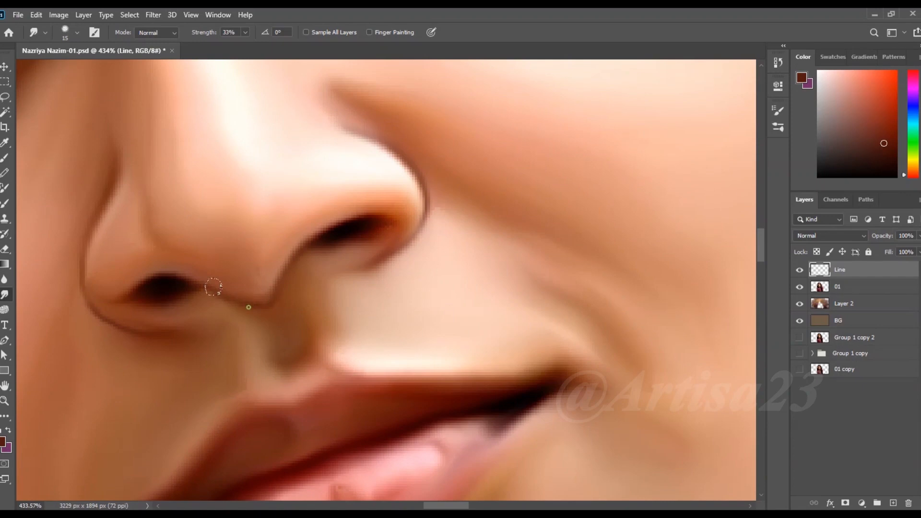
Trace the upper lip's edge with a thin 3 px brush line in a sampled reddish brown.
scroll(292, 274, down, 5)
key(b)
scroll(366, 330, up, 5)
alt+click(366, 329)
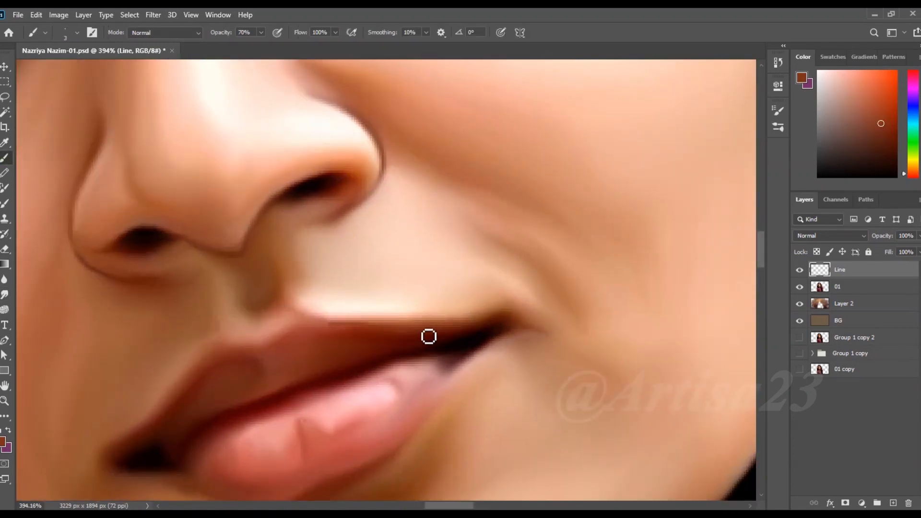
mouse_move(403, 333)
mouse_down()
mouse_move(309, 335)
mouse_move(228, 360)
mouse_move(146, 453)
mouse_up()
alt+click(409, 336)
scroll(485, 265, down, 3)
scroll(355, 485, up, 3)
Outline both sides of the lower lip with thin lines in sampled dark lip tones.
alt+click(406, 399)
mouse_move(406, 398)
mouse_down()
mouse_move(432, 389)
mouse_move(495, 295)
mouse_up()
alt+click(218, 395)
mouse_move(218, 395)
mouse_down()
mouse_move(262, 422)
mouse_move(336, 422)
mouse_up()
Blend the upper and lower lip outlines with the Smudge tool at 15 px.
click(5, 294)
drag(337, 261, 372, 249)
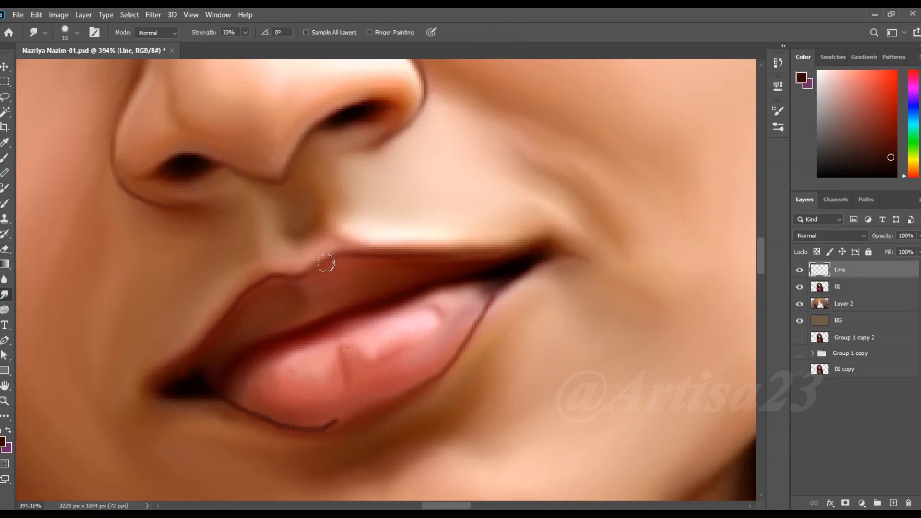
drag(330, 424, 247, 404)
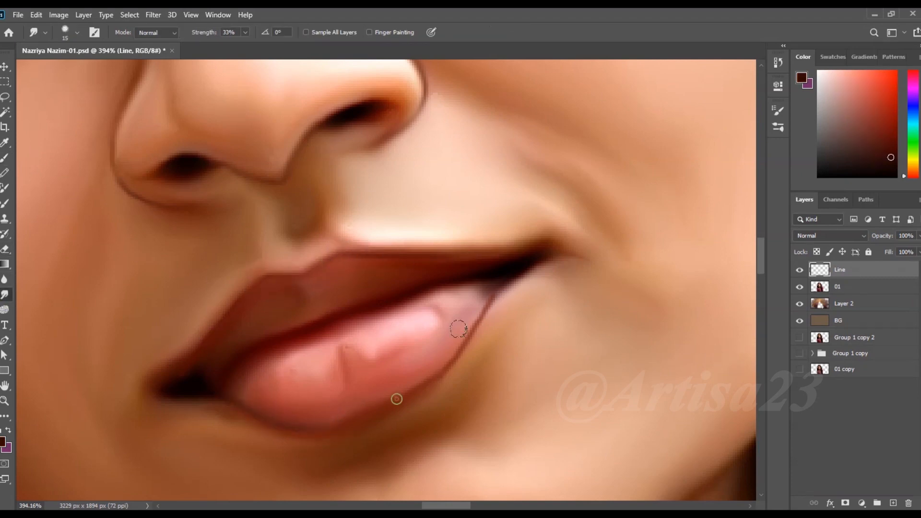
Paint fine crease and shading strokes across the lower lip in sampled pink and red tones.
scroll(327, 305, down, 2)
key(b)
scroll(290, 325, up, 3)
alt+click(356, 349)
scroll(383, 384, up, 3)
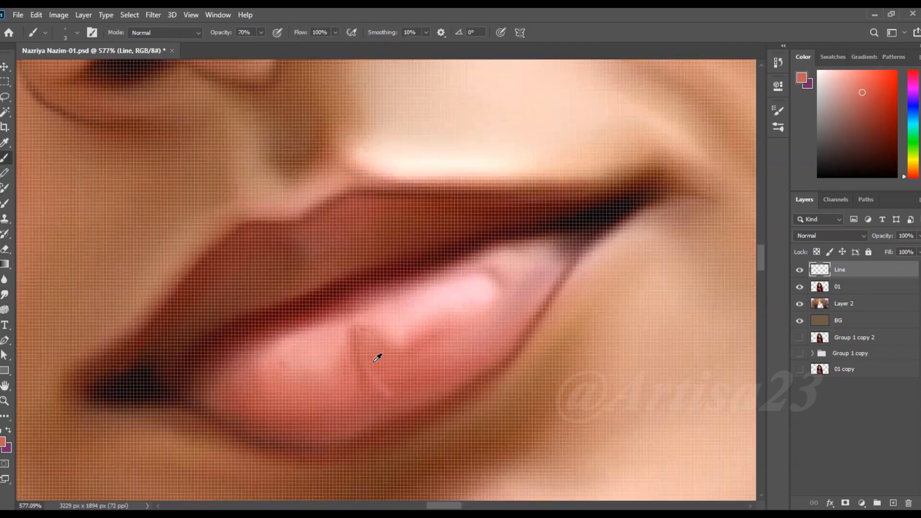
drag(362, 354, 387, 377)
mouse_move(386, 336)
mouse_down()
mouse_move(399, 361)
mouse_move(409, 360)
mouse_up()
drag(433, 317, 454, 342)
drag(473, 313, 477, 332)
mouse_move(493, 280)
mouse_down()
mouse_move(499, 341)
mouse_move(392, 389)
mouse_up()
alt+click(231, 356)
mouse_move(238, 383)
mouse_down()
mouse_move(307, 413)
mouse_move(354, 396)
mouse_move(303, 404)
mouse_up()
Blend the lower lip creases with the Smudge tool, raising its strength to 47%.
click(5, 294)
mouse_move(381, 321)
mouse_down()
mouse_move(479, 313)
mouse_move(498, 278)
mouse_move(456, 353)
mouse_up()
click(253, 45)
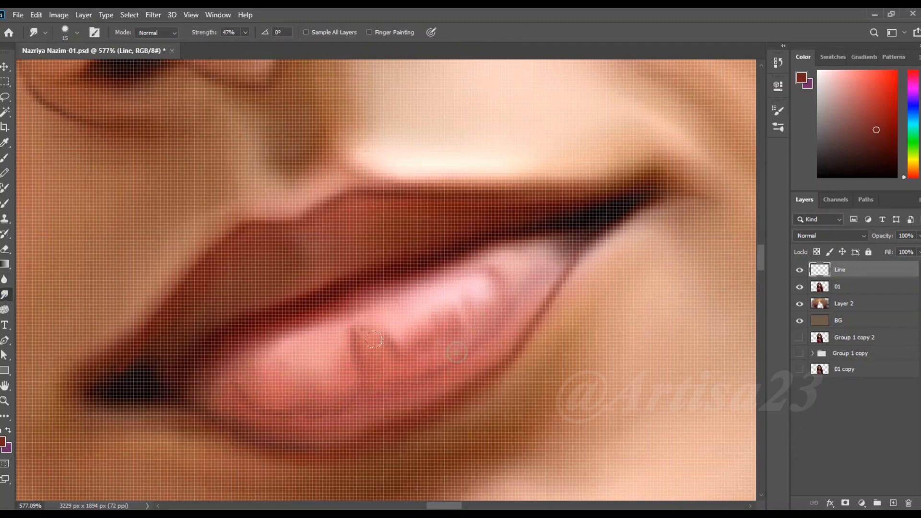
scroll(437, 304, down, 2)
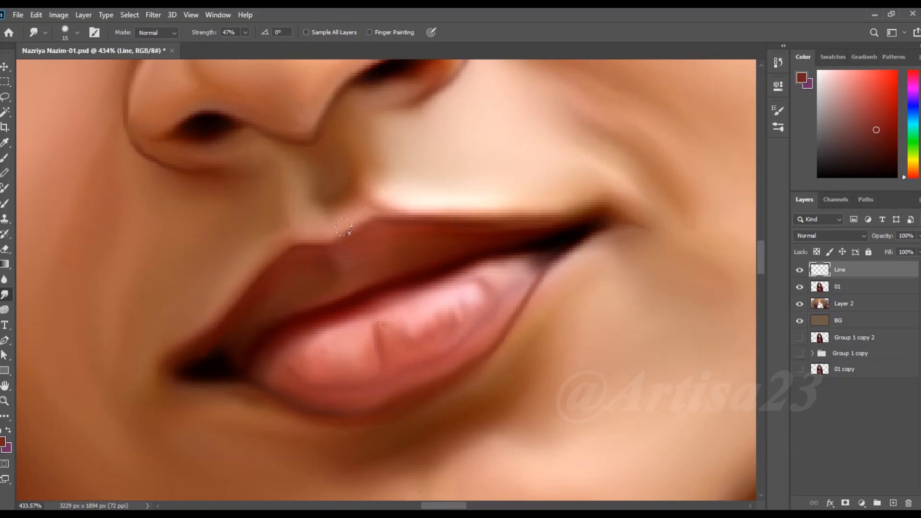
Paint sampled pinkish strokes on the middle of the upper lip and blend them with the Smudge tool.
scroll(309, 245, down, 3)
key(b)
scroll(448, 333, up, 6)
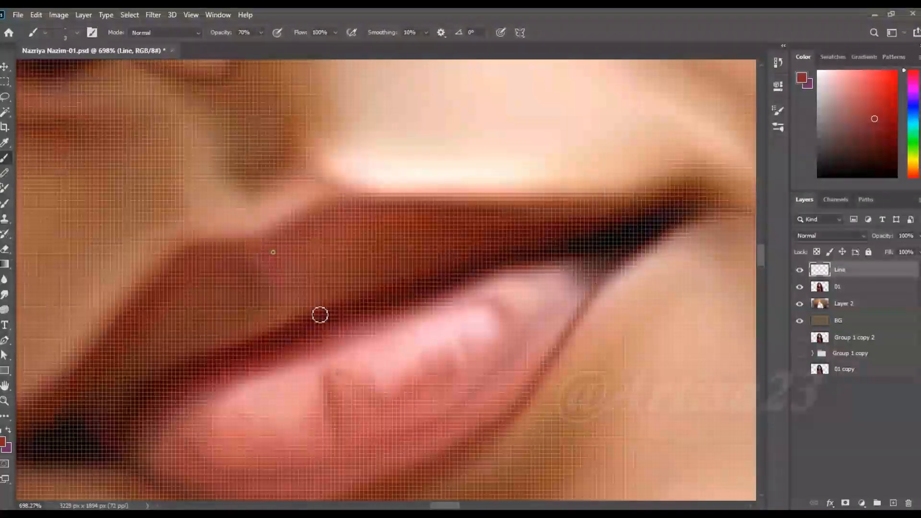
alt+click(337, 339)
drag(266, 252, 280, 296)
mouse_move(360, 217)
mouse_down()
mouse_move(307, 249)
mouse_move(302, 281)
mouse_up()
drag(343, 291, 288, 311)
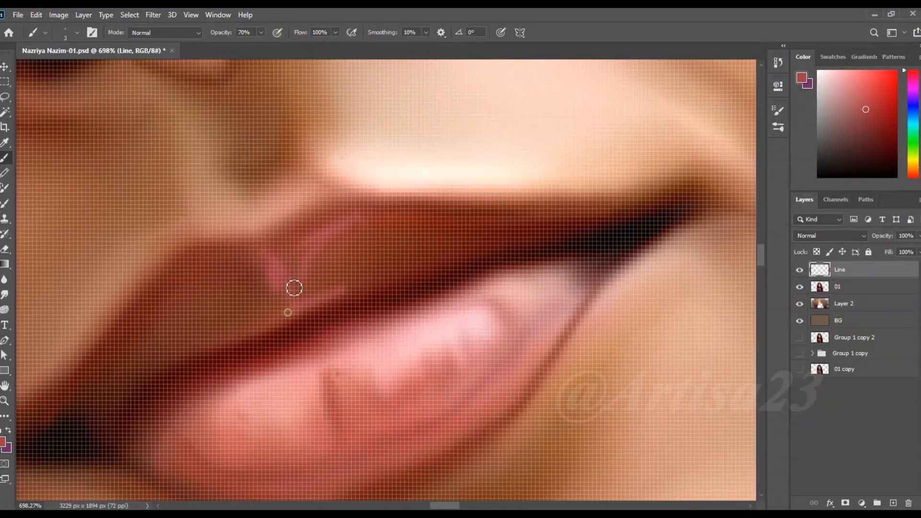
click(5, 292)
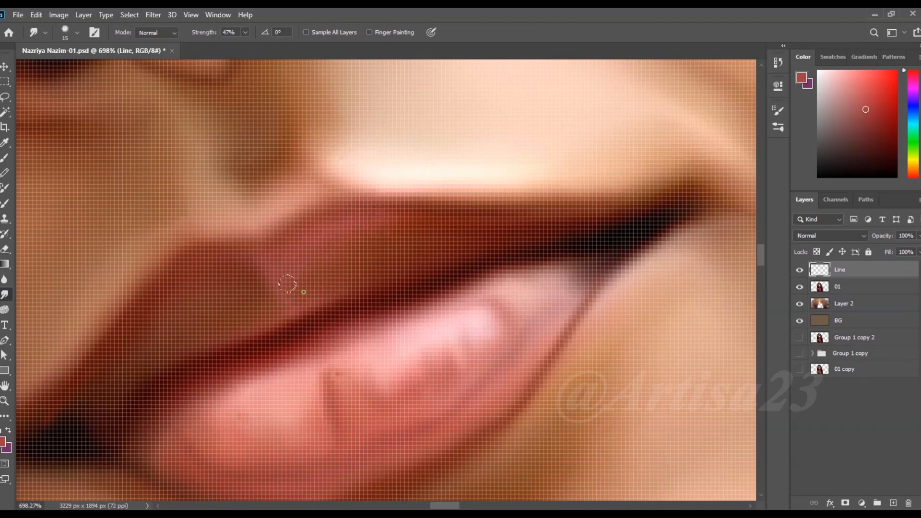
scroll(350, 267, down, 8)
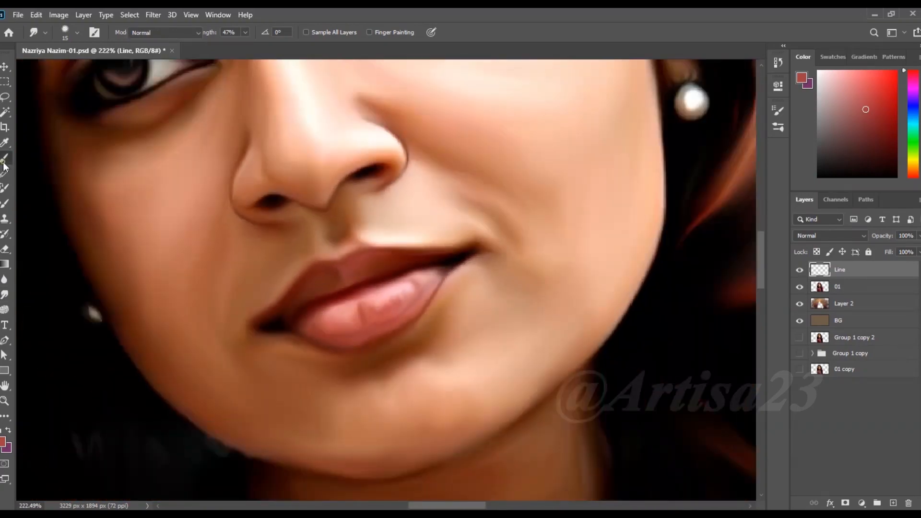
Add a light pink highlight to the upper lip's centre, blended with the Smudge tool, and save the document.
click(5, 160)
scroll(359, 303, up, 5)
alt+click(378, 292)
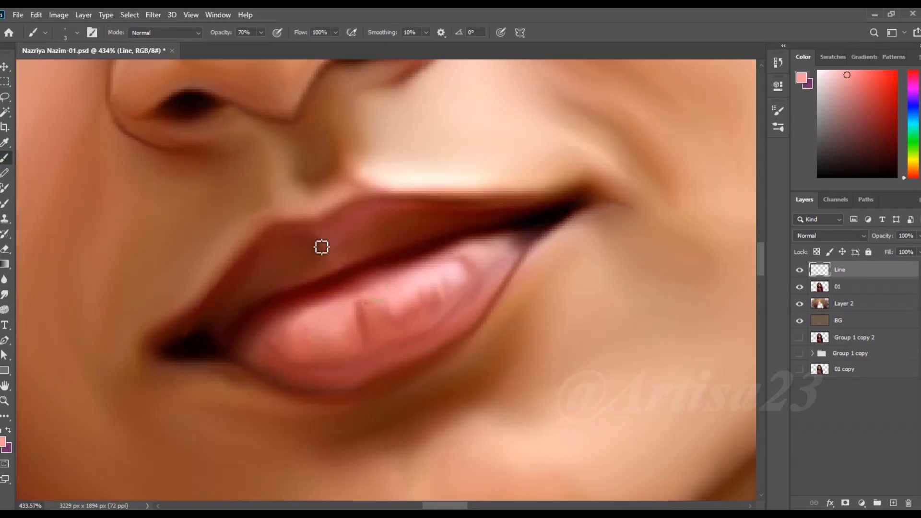
click(6, 294)
scroll(357, 206, up, 1)
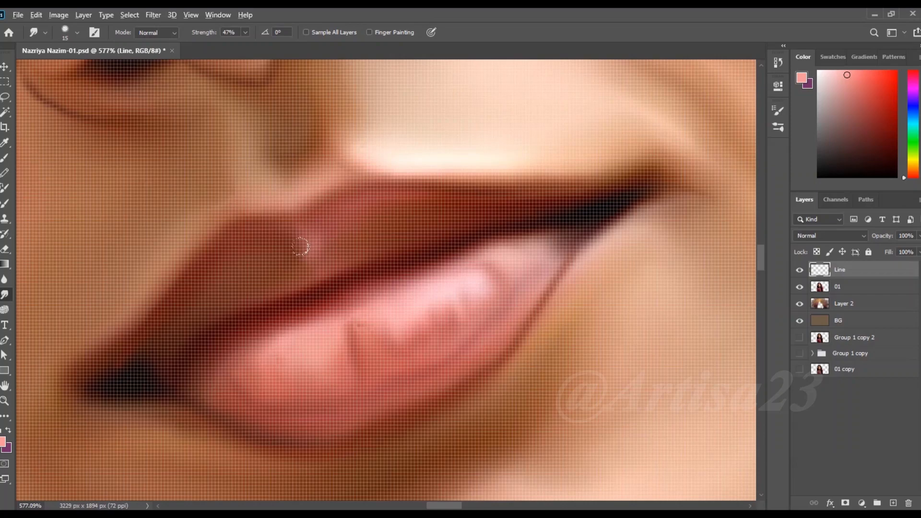
scroll(301, 247, down, 8)
key(ctrl+s)
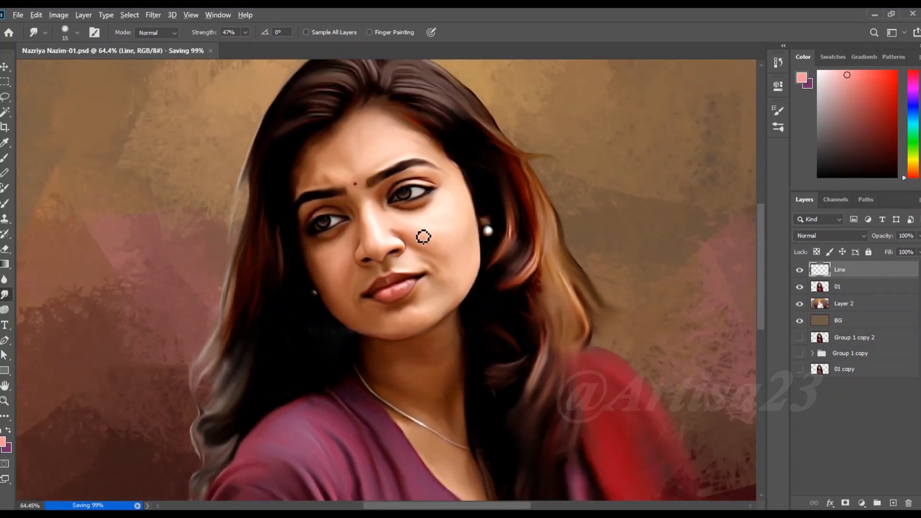
Set the foreground colour to white and dot two small catchlights in the right-hand eye's iris.
scroll(414, 185, up, 6)
click(5, 157)
click(3, 441)
click(307, 115)
key(Return)
scroll(326, 201, up, 1)
click(340, 204)
click(330, 216)
scroll(377, 238, down, 1)
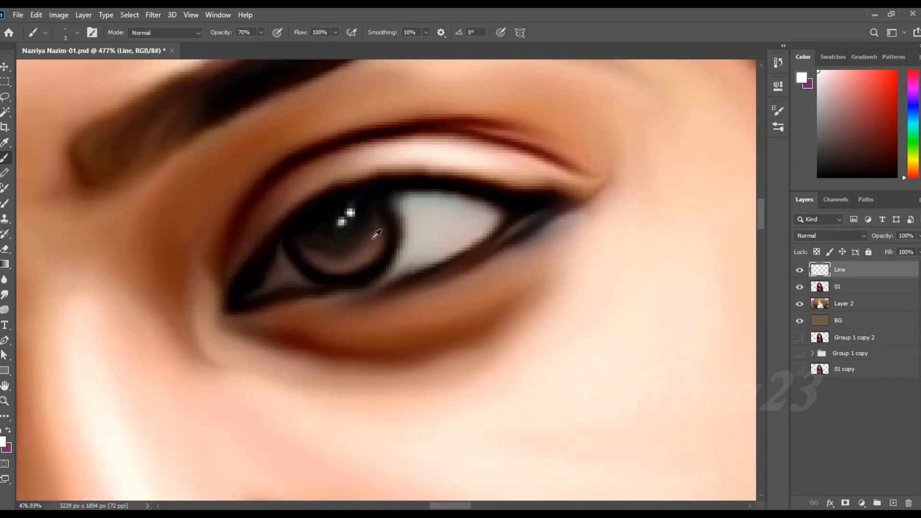
Dot matching white catchlights in the left-hand eye's iris.
scroll(376, 235, down, 3)
scroll(115, 336, up, 4)
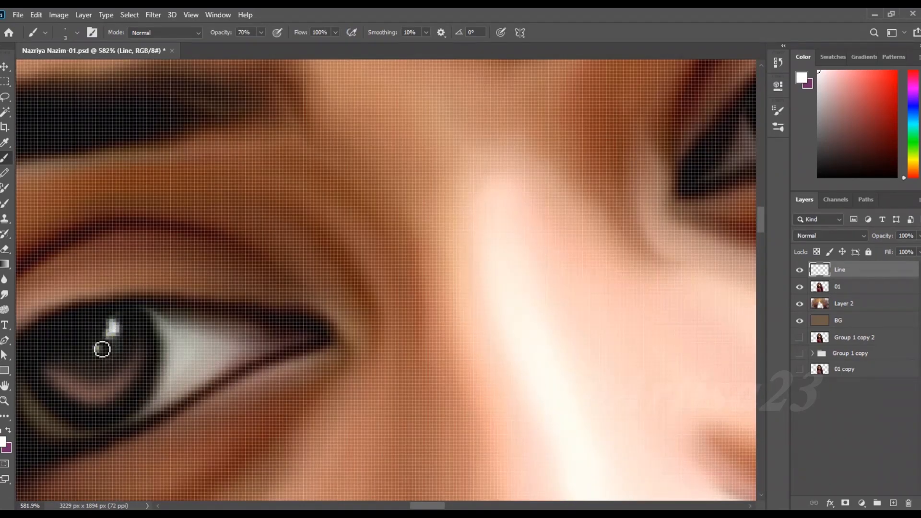
click(100, 349)
scroll(250, 303, down, 3)
scroll(240, 310, up, 3)
Paint small white highlights on the whites of both eyes.
click(232, 322)
scroll(242, 326, down, 2)
scroll(565, 196, up, 2)
click(575, 206)
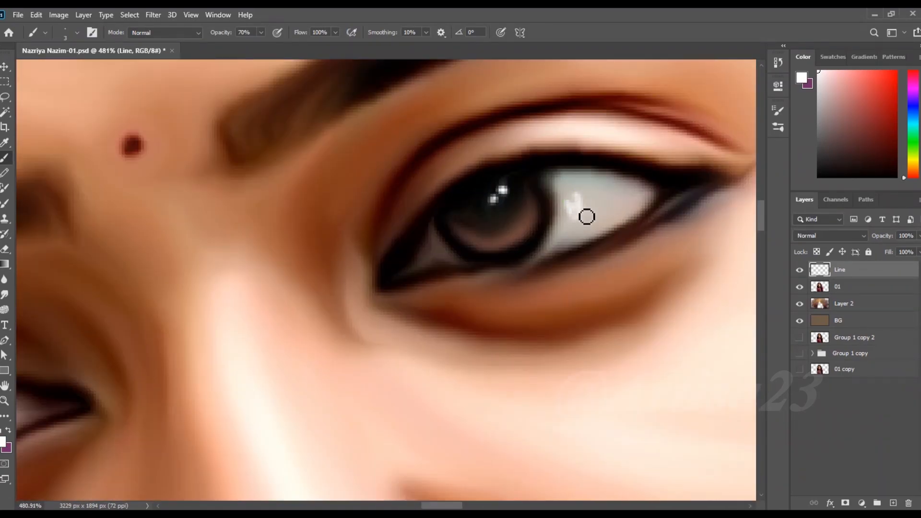
scroll(578, 197, up, 2)
scroll(582, 182, down, 2)
scroll(585, 231, up, 2)
Touch up the right-hand eye's lower lash line in sampled near-black and soften the eye-white highlights with a 9 px Smudge brush.
alt+click(586, 256)
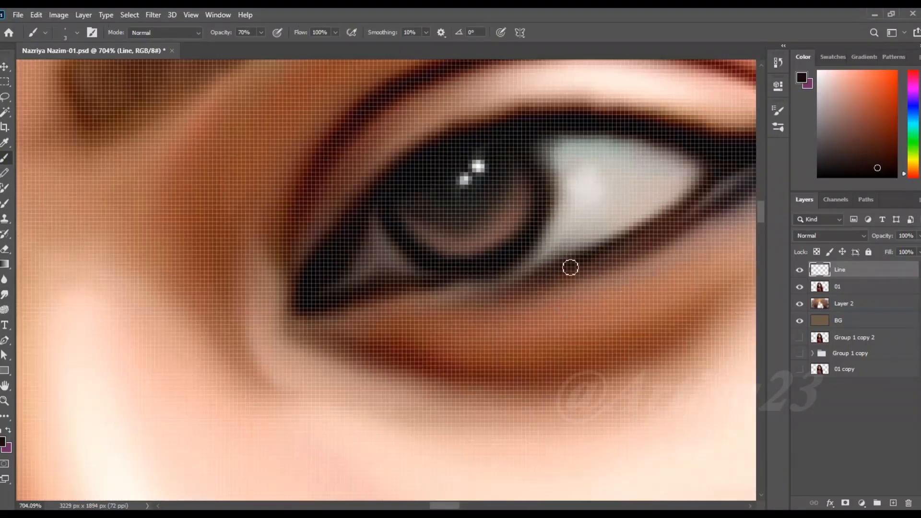
scroll(508, 246, down, 3)
scroll(310, 314, up, 2)
key(r)
scroll(310, 315, up, 2)
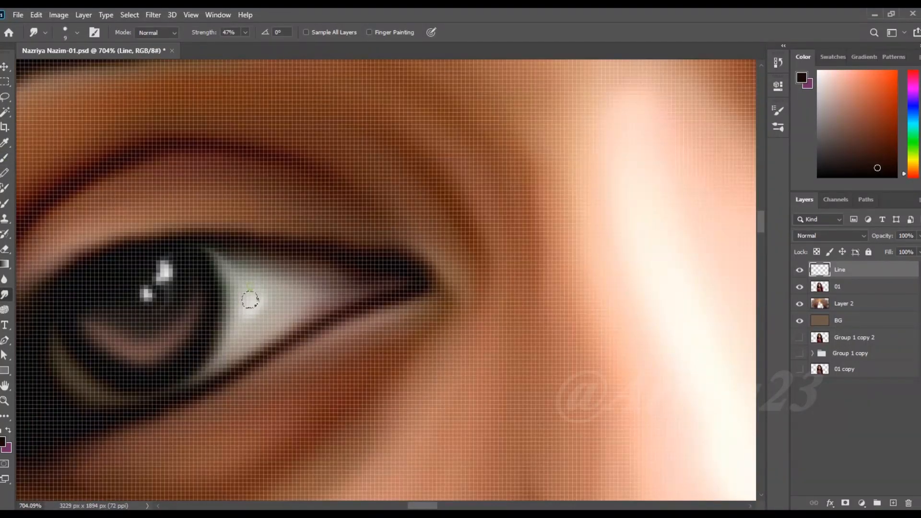
Paint a small pinkish detail at the inner corner of the left-hand eye with the 3 px brush.
click(5, 158)
scroll(364, 261, up, 2)
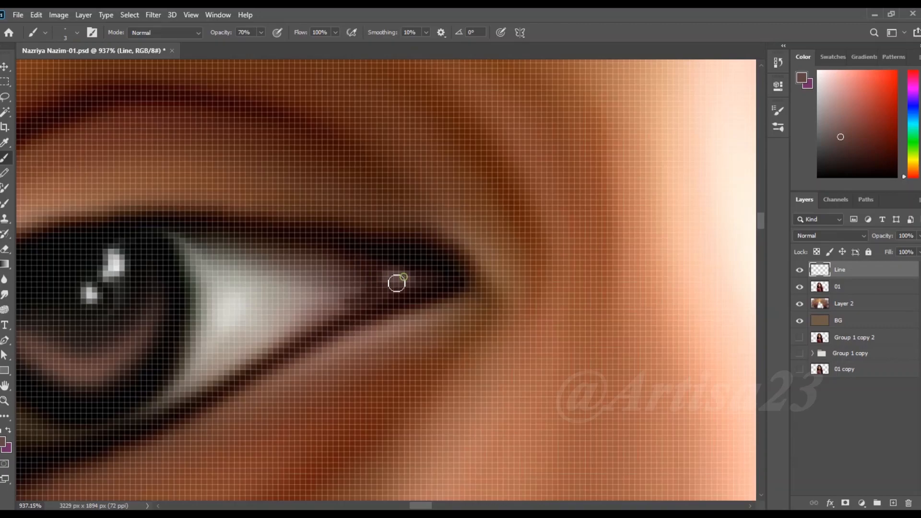
scroll(434, 272, down, 3)
scroll(540, 179, up, 3)
Refine the inner corner of the right-hand eye with small strokes in sampled dark brown tones.
alt+click(535, 202)
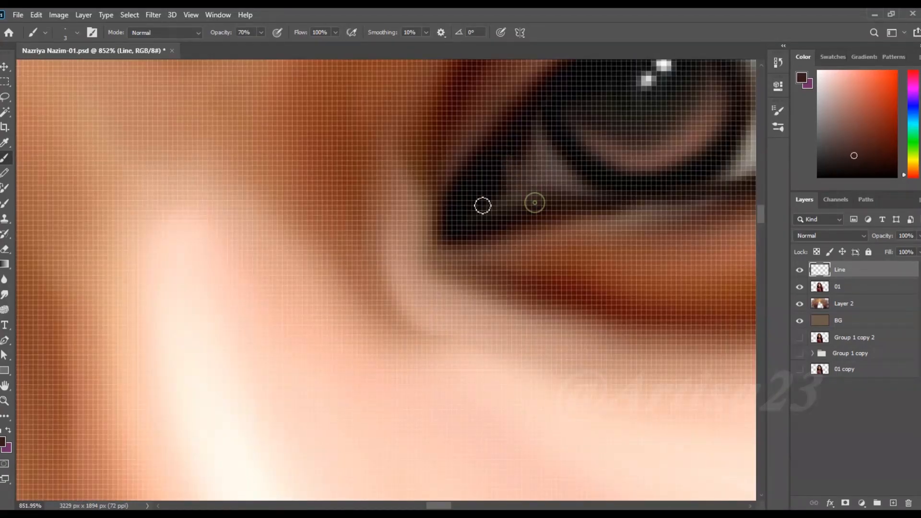
scroll(511, 195, down, 2)
alt+click(491, 211)
scroll(488, 219, up, 3)
mouse_move(467, 195)
mouse_down()
mouse_move(489, 228)
mouse_move(456, 191)
mouse_up()
scroll(503, 218, down, 5)
Paint orange highlights sampled from the skin along the lower part of both irises.
alt+click(530, 240)
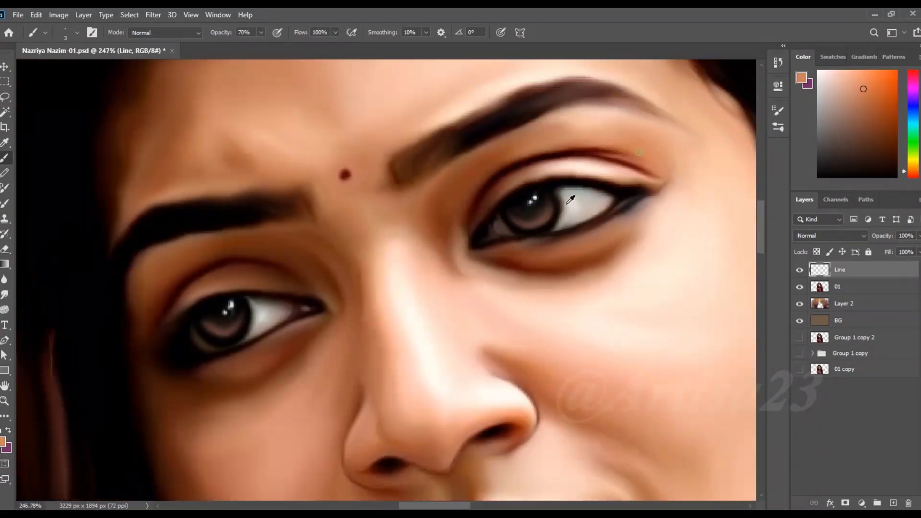
scroll(548, 211, up, 4)
drag(509, 234, 538, 221)
scroll(538, 221, down, 3)
scroll(226, 360, up, 4)
Blend the orange highlights into both irises with the Smudge tool at 9 px and 47% strength.
key(r)
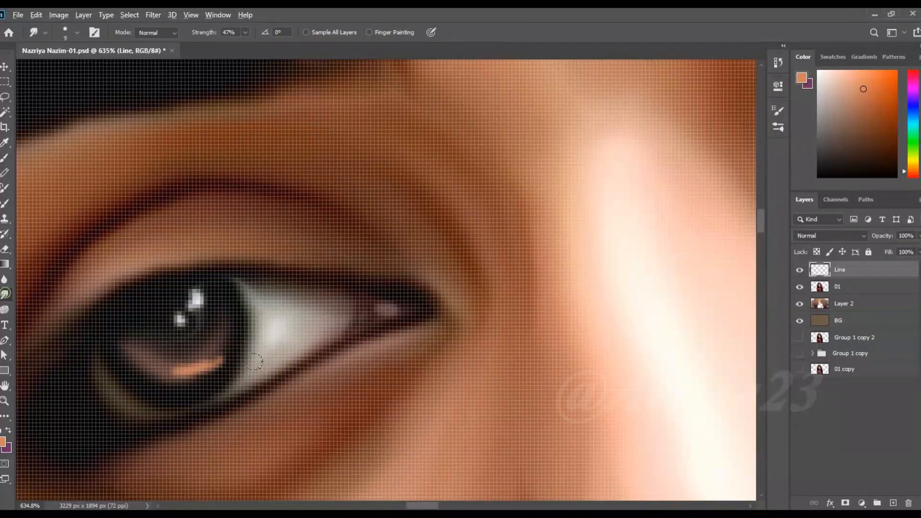
drag(180, 370, 145, 369)
scroll(196, 360, down, 4)
scroll(582, 187, up, 4)
drag(581, 220, 551, 202)
scroll(218, 329, down, 4)
scroll(153, 336, up, 4)
scroll(366, 257, down, 6)
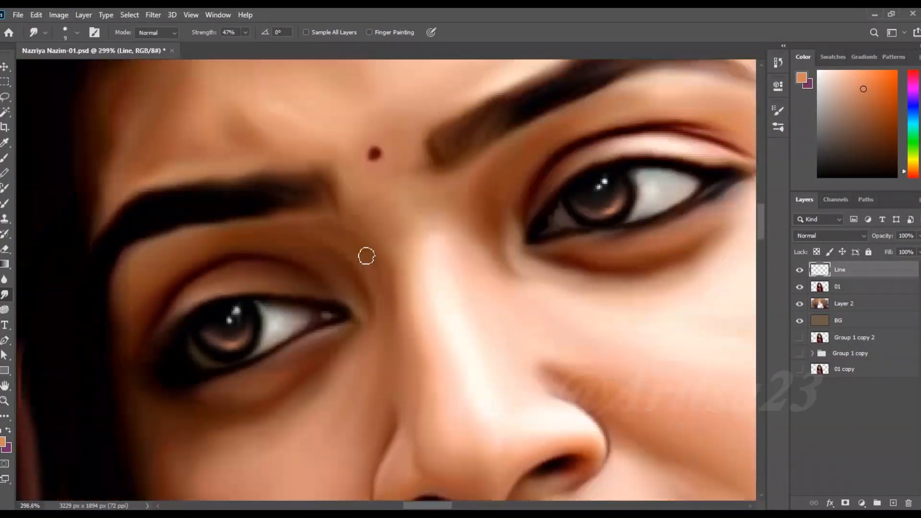
scroll(371, 259, down, 5)
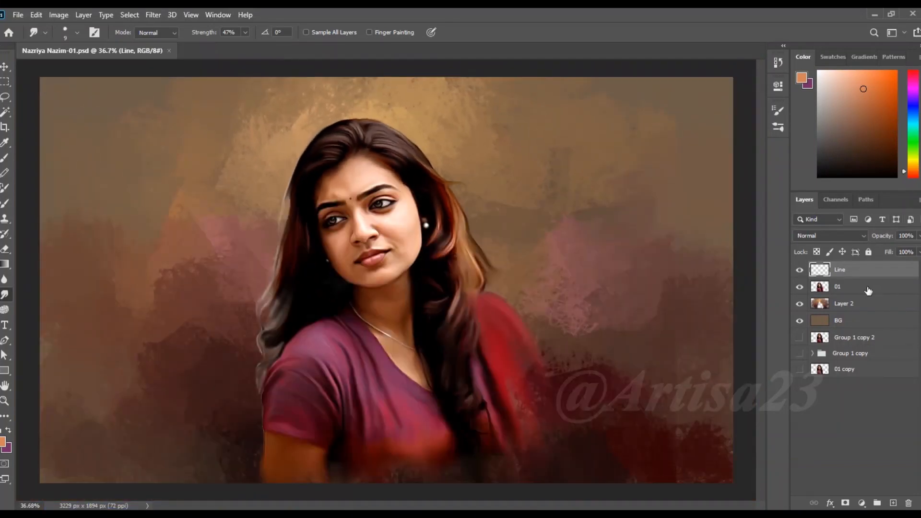
Create a new layer named Hair 01 above the Line layer and save the document.
click(893, 503)
key(Return)
scroll(355, 126, up, 3)
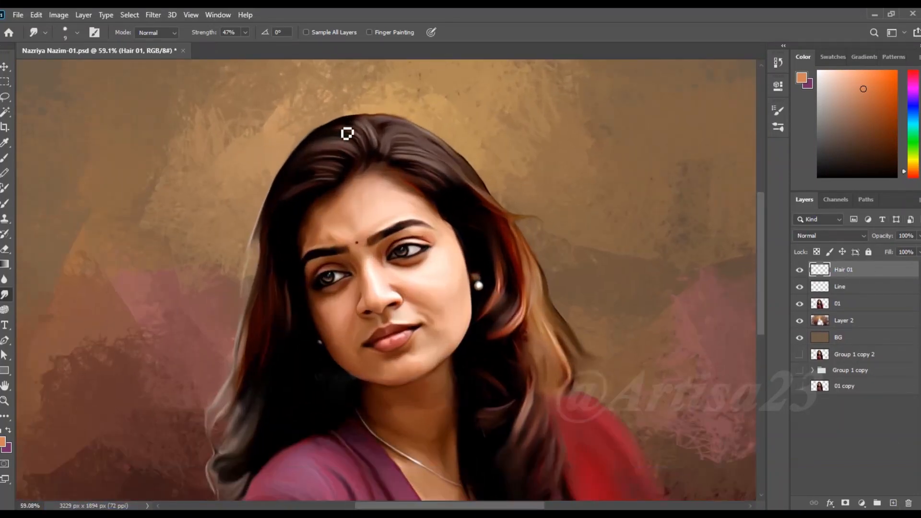
key(ctrl+s)
Choose a brush preset for the Smudge tool and reduce its size to 10 px.
scroll(414, 102, up, 2)
click(95, 32)
click(670, 132)
click(623, 105)
click(687, 174)
click(745, 106)
scroll(396, 137, up, 2)
key(bracketleft)
key(bracketleft)
key(bracketleft)
key(bracketleft)
key(bracketleft)
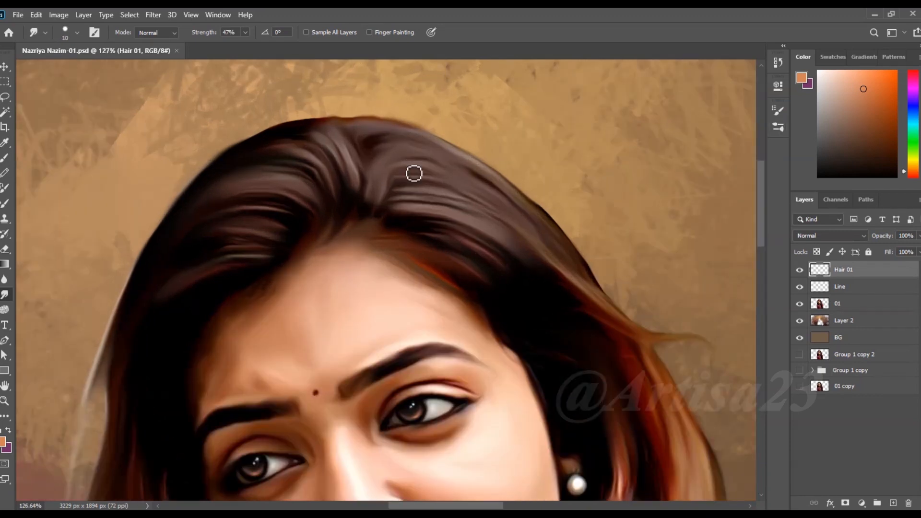
Switch to the Brush tool, choose a brush preset for the hair and reduce its size to 3 px.
key(b)
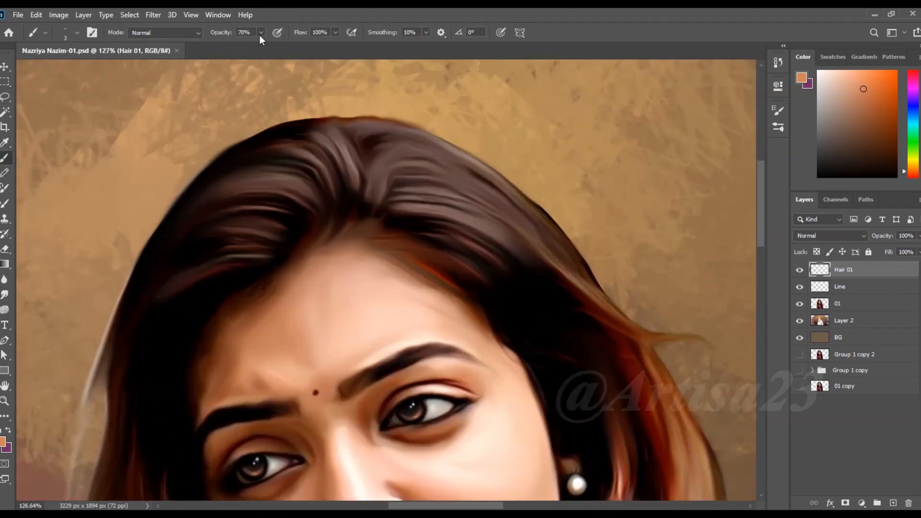
click(91, 32)
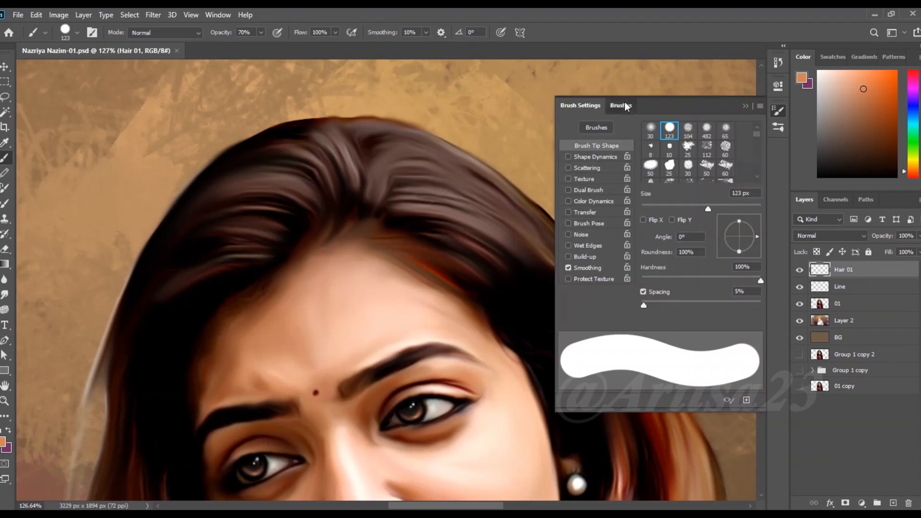
click(624, 105)
click(687, 174)
click(746, 106)
key(bracketleft)
key(bracketleft)
key(bracketleft)
key(bracketleft)
key(bracketleft)
key(bracketleft)
key(bracketleft)
key(bracketleft)
key(bracketleft)
key(bracketleft)
key(bracketleft)
key(bracketleft)
key(bracketleft)
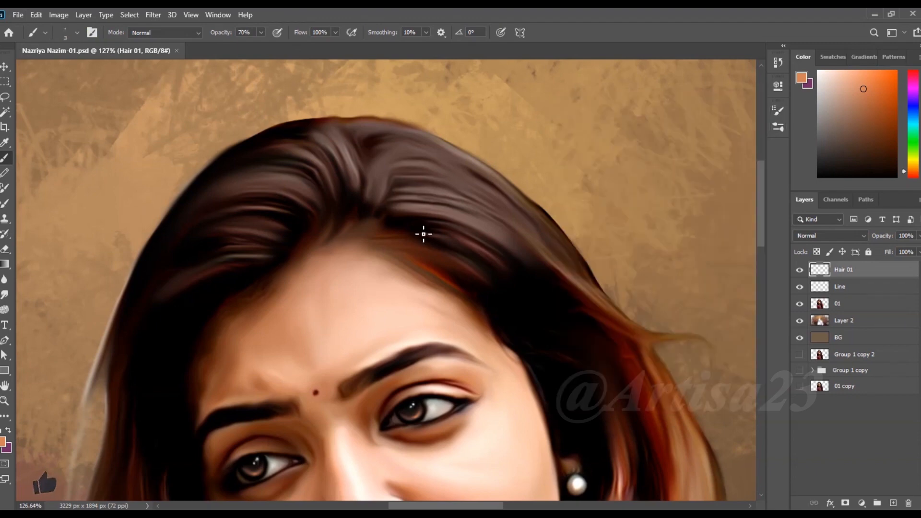
Sample black from the hair and paint fine 1 px strands along the hairline above the forehead.
scroll(458, 279, up, 4)
alt+click(456, 279)
drag(438, 263, 375, 217)
mouse_move(415, 271)
mouse_down()
mouse_move(347, 218)
mouse_move(344, 191)
mouse_up()
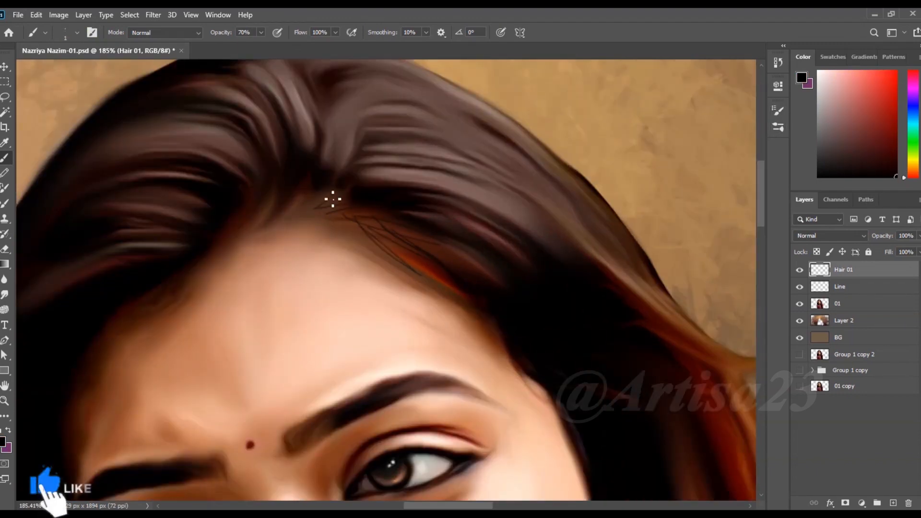
scroll(336, 191, down, 3)
Paint thin strands in sampled light hair tones over the highlighted hair around the parting.
scroll(321, 130, up, 4)
drag(339, 131, 325, 182)
alt+click(314, 161)
drag(313, 161, 302, 210)
drag(287, 143, 294, 198)
scroll(241, 171, up, 2)
alt+click(246, 128)
mouse_move(217, 122)
mouse_down()
mouse_move(258, 196)
mouse_move(286, 216)
mouse_up()
drag(259, 144, 302, 194)
drag(371, 180, 363, 207)
Sample brown tones from the hair and paint fine curved strands over the hair beside the parting and at the crown.
scroll(398, 146, down, 3)
alt+click(395, 121)
scroll(395, 120, up, 2)
scroll(379, 136, down, 2)
alt+click(383, 186)
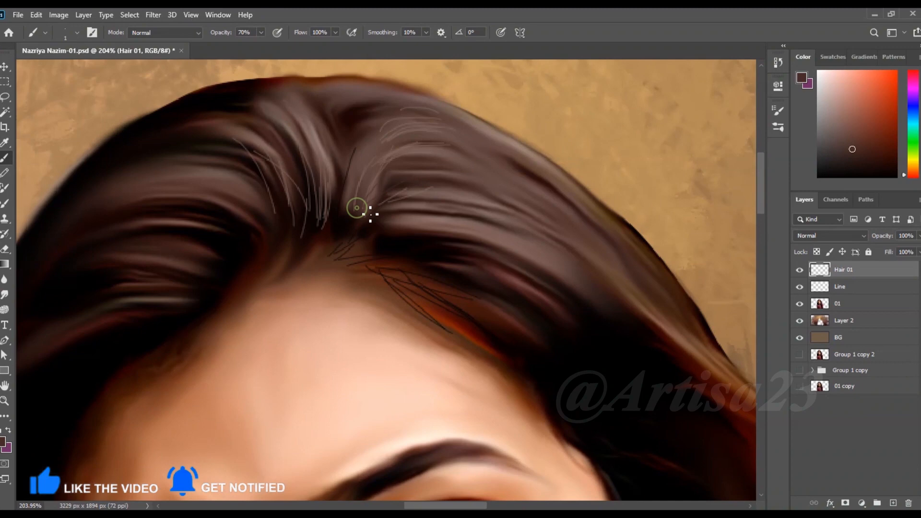
drag(363, 204, 442, 154)
drag(341, 87, 341, 109)
drag(321, 94, 329, 118)
Sample a lighter brown and paint thin strands across the swept-back hair on the left side of the head.
alt+click(340, 130)
drag(253, 139, 277, 137)
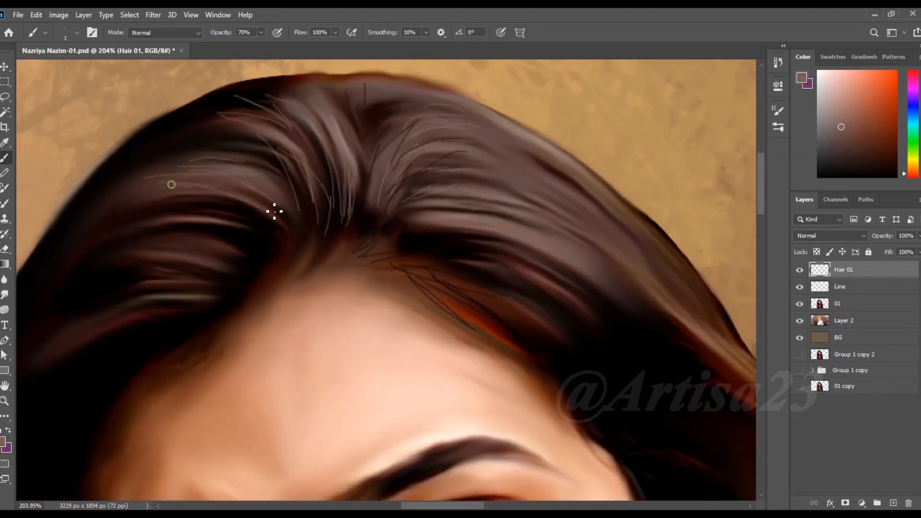
drag(228, 198, 237, 196)
drag(176, 197, 254, 219)
drag(157, 222, 208, 217)
drag(112, 241, 226, 234)
scroll(144, 262, down, 1)
drag(138, 259, 213, 250)
Add more light brown strands to the wavy hair on the left, from the upper waves down toward the temple.
drag(242, 264, 149, 284)
mouse_move(225, 276)
mouse_down()
mouse_move(147, 307)
mouse_move(234, 286)
mouse_up()
drag(126, 282, 230, 255)
drag(138, 246, 243, 242)
drag(160, 218, 259, 197)
drag(278, 144, 192, 150)
scroll(332, 175, up, 1)
drag(137, 328, 264, 260)
drag(100, 327, 177, 278)
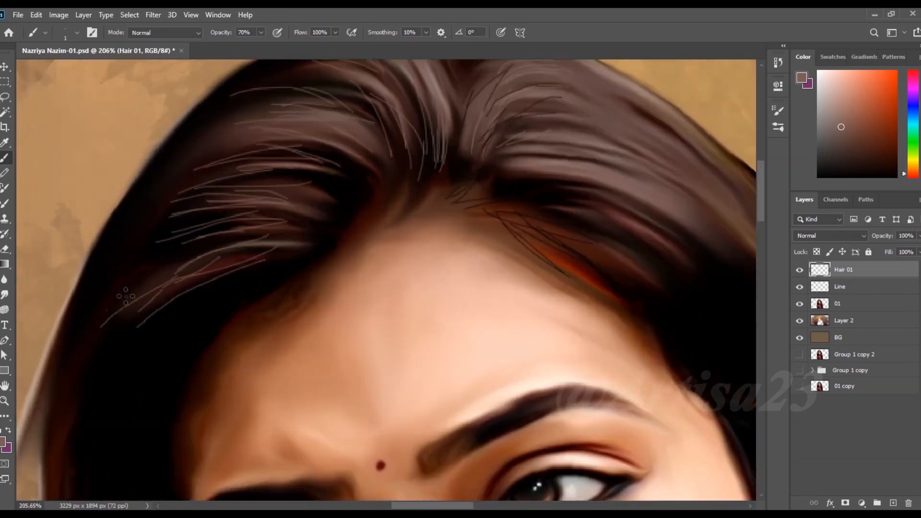
Paint overlapping light brown strands down the dark hair beside the left temple.
scroll(239, 217, down, 3)
drag(163, 321, 245, 269)
drag(123, 342, 197, 277)
drag(120, 353, 162, 279)
scroll(225, 247, down, 4)
drag(146, 343, 181, 287)
drag(148, 372, 182, 288)
scroll(475, 225, up, 6)
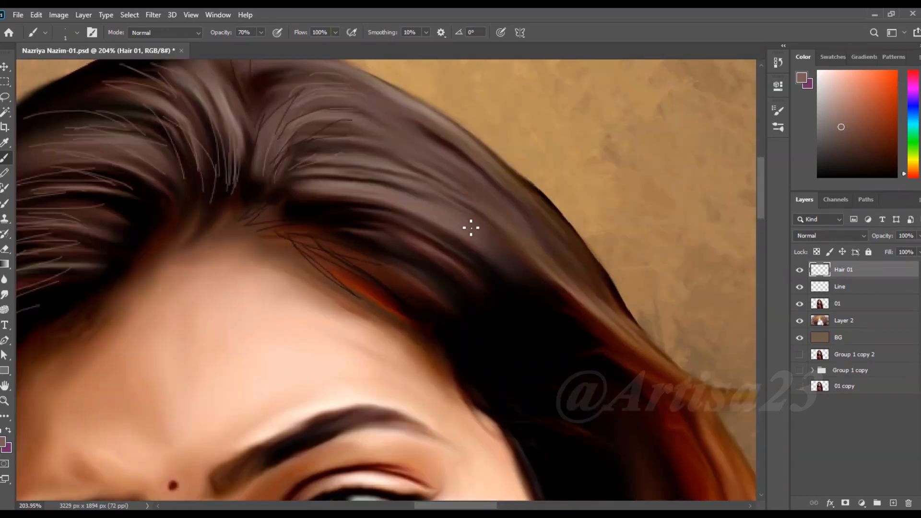
Sample an orange-brown and paint thin strands across the dark hair beside the right side of the forehead.
scroll(471, 228, up, 4)
alt+click(659, 343)
scroll(646, 358, down, 4)
drag(503, 265, 650, 371)
drag(486, 291, 554, 338)
drag(451, 265, 506, 342)
drag(435, 283, 513, 363)
scroll(609, 365, down, 4)
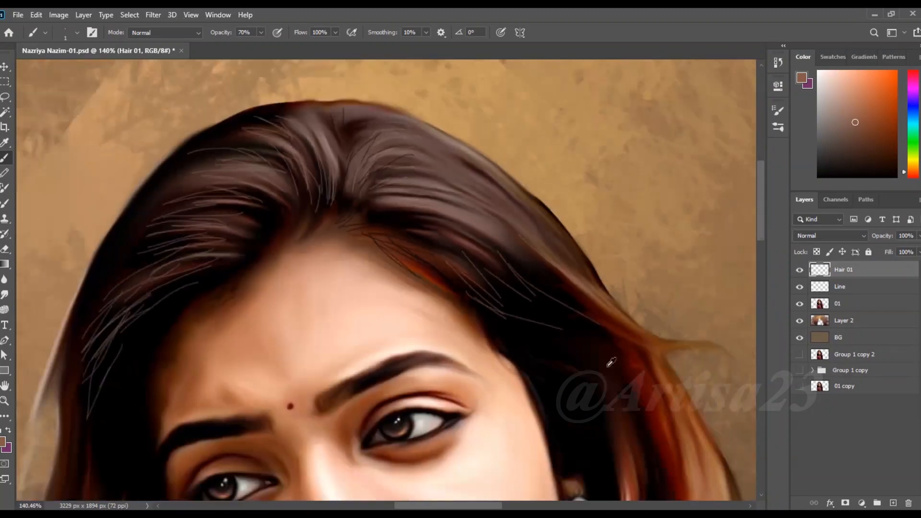
Sample a very dark brown and paint strands and curved flyaway hairs along the crown and upper right outline.
scroll(578, 270, up, 3)
alt+click(594, 264)
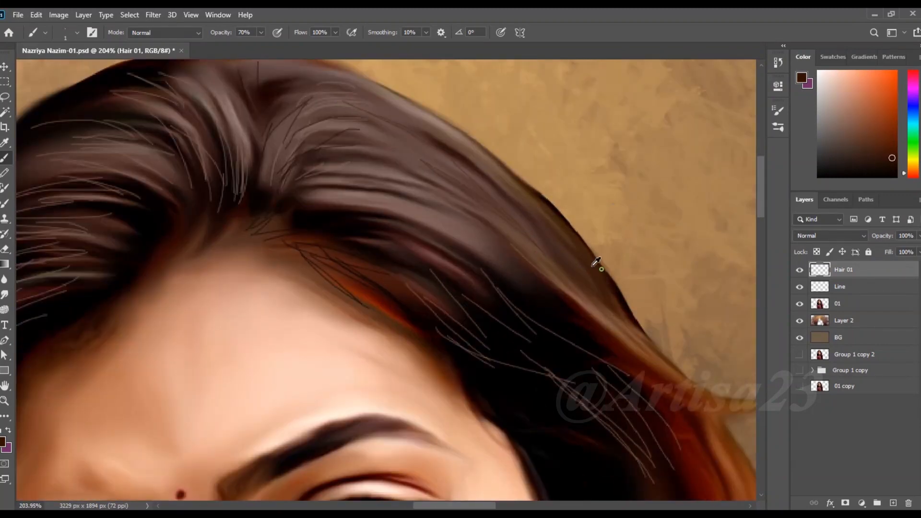
drag(462, 141, 577, 232)
scroll(586, 283, down, 3)
drag(521, 192, 417, 140)
scroll(403, 132, up, 4)
drag(375, 119, 567, 168)
mouse_move(480, 159)
mouse_down()
mouse_move(409, 127)
mouse_move(523, 148)
mouse_up()
mouse_move(362, 112)
mouse_down()
mouse_move(256, 90)
mouse_move(427, 132)
mouse_up()
drag(364, 143, 433, 137)
mouse_move(355, 124)
mouse_down()
mouse_move(330, 239)
mouse_move(432, 210)
mouse_up()
Paint sampled light brown strands beside the parting and dark brown strands over the upper right hair.
alt+click(311, 185)
drag(369, 253, 440, 235)
drag(367, 283, 413, 263)
drag(342, 298, 462, 267)
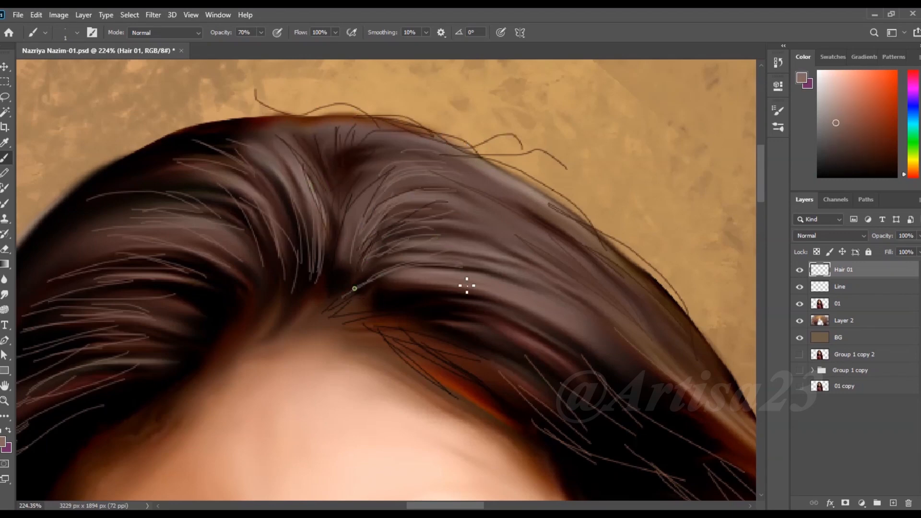
alt+click(564, 231)
mouse_move(561, 267)
mouse_down()
mouse_move(446, 213)
mouse_move(465, 176)
mouse_up()
drag(553, 208, 609, 261)
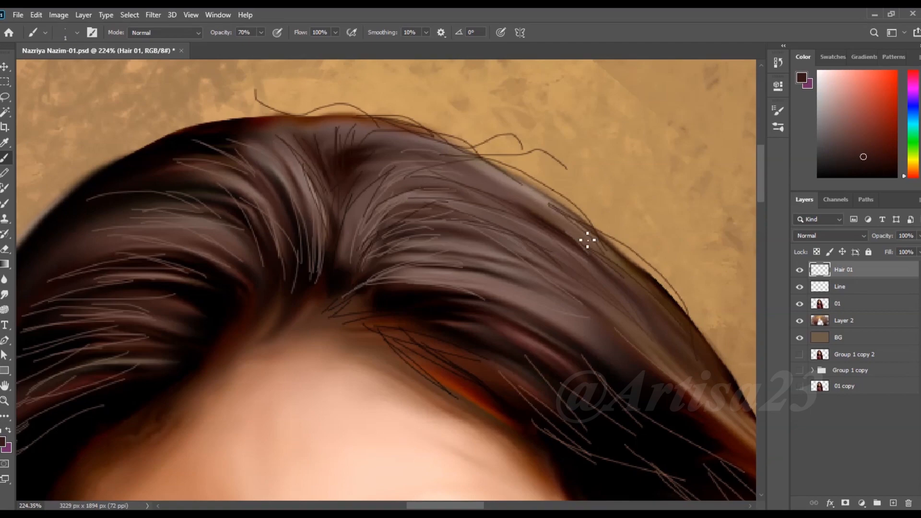
Sample black and paint curved flyaway hairs along the left outline from the crown down to face level.
scroll(673, 201, down, 3)
alt+click(333, 148)
drag(352, 136, 259, 166)
drag(220, 201, 214, 171)
drag(225, 188, 108, 260)
scroll(243, 187, down, 4)
drag(229, 207, 143, 361)
scroll(163, 296, up, 3)
scroll(224, 248, down, 2)
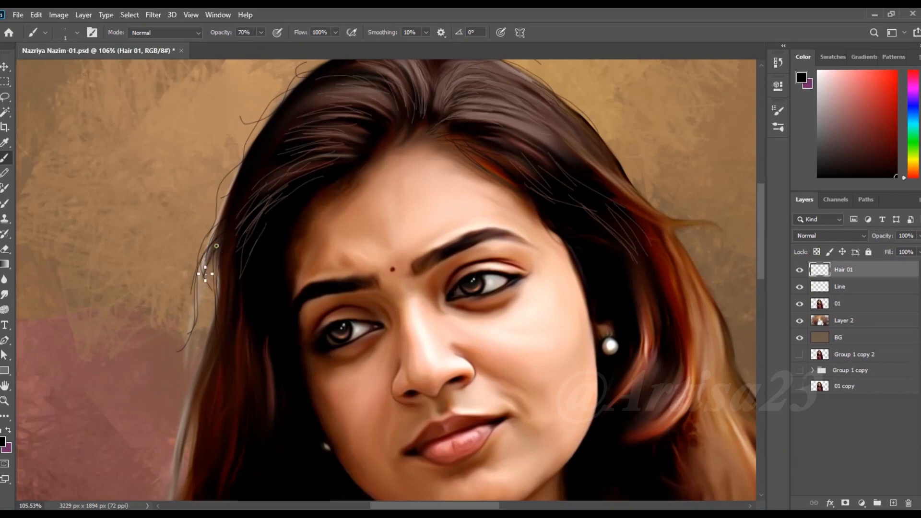
Paint long black strands down the left edge of the hair to the curls above the shoulder.
drag(229, 322, 266, 220)
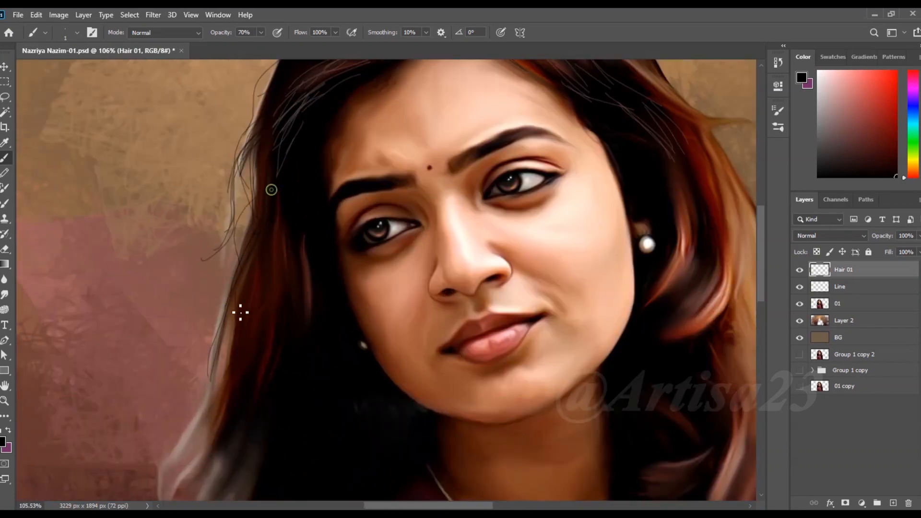
drag(231, 321, 218, 387)
drag(250, 358, 277, 281)
scroll(277, 281, down, 1)
drag(261, 444, 283, 357)
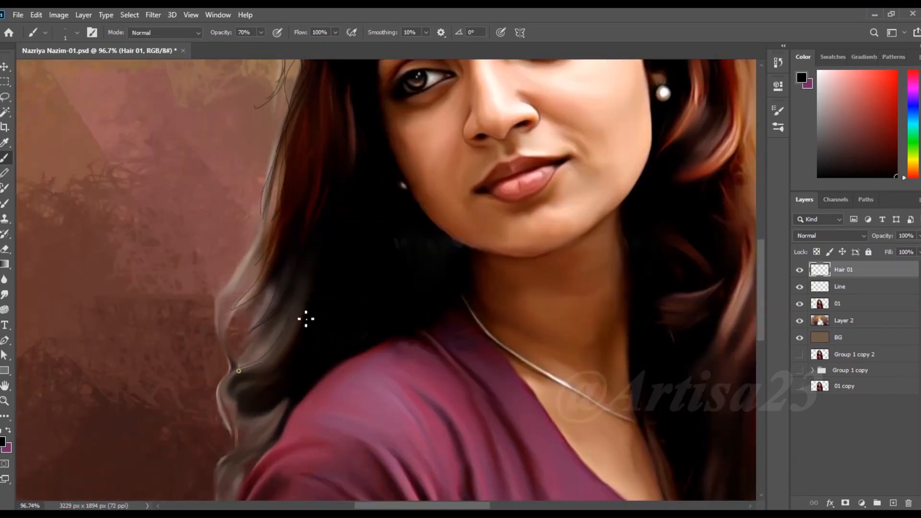
drag(233, 296, 216, 331)
scroll(244, 259, down, 8)
scroll(474, 201, up, 7)
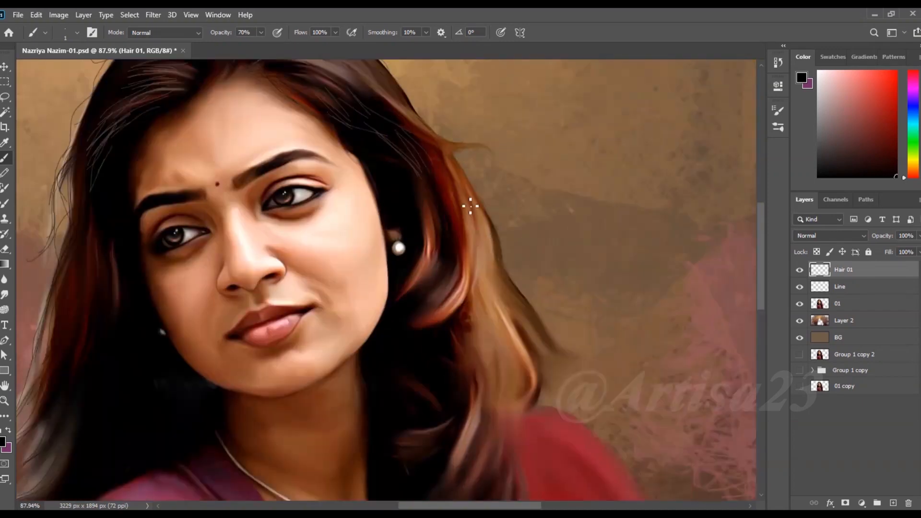
Paint long dark and reddish strands over the light brown lock on the right side of the hair.
drag(483, 386, 470, 276)
alt+click(478, 248)
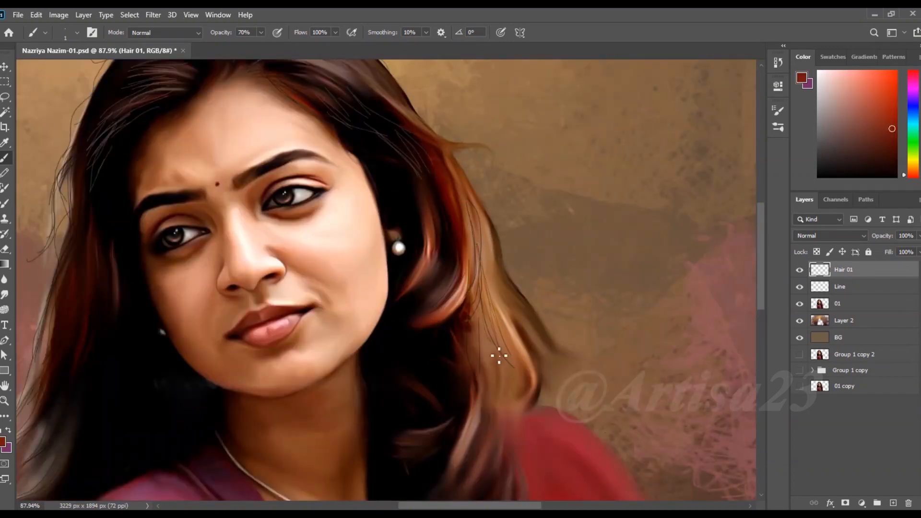
alt+click(522, 327)
Sample black and paint curling flyaway hairs along the outer edge of the light brown lock.
scroll(396, 121, up, 3)
alt+click(394, 122)
drag(473, 161, 530, 275)
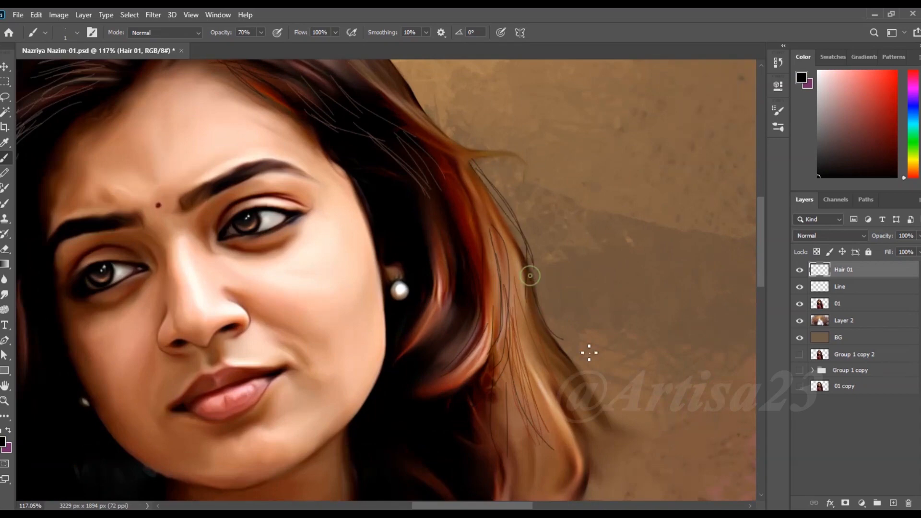
scroll(543, 267, down, 4)
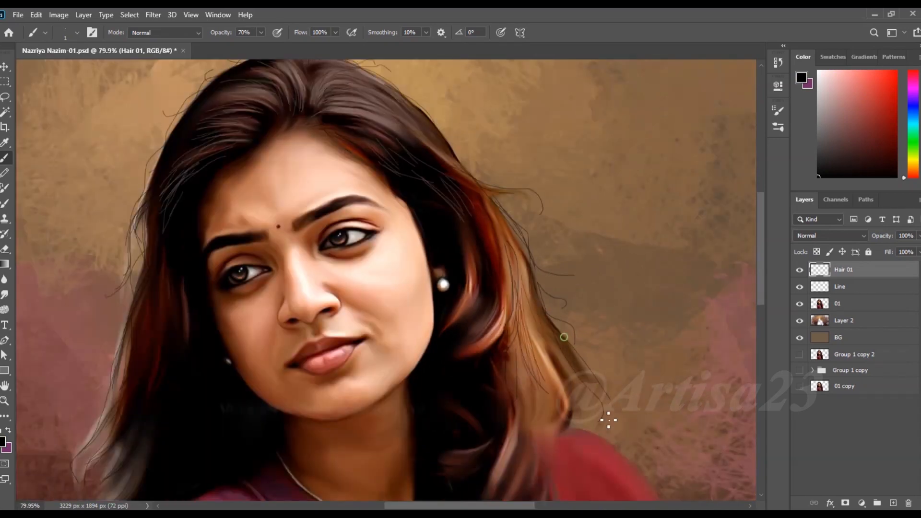
Paint sampled orange and reddish strands over the curls below the earring and the red lock beside it.
scroll(537, 382, up, 1)
alt+click(522, 388)
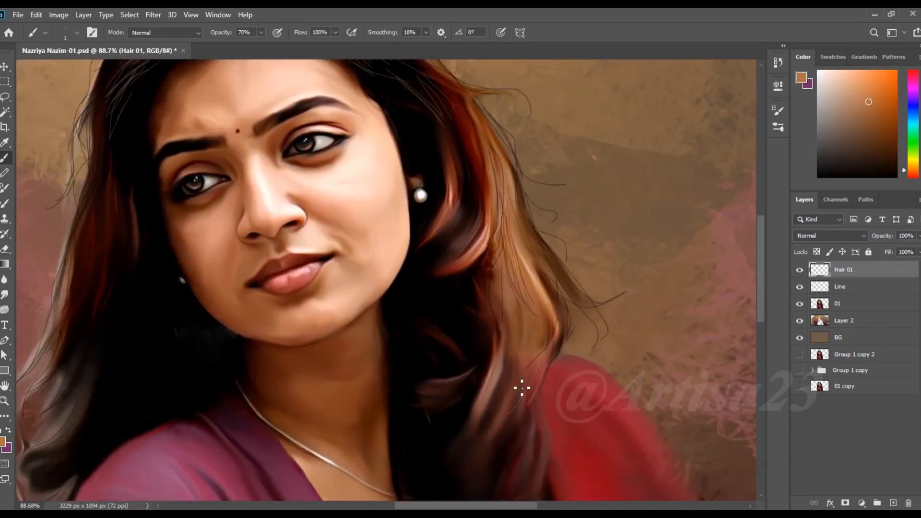
scroll(456, 336, up, 4)
drag(407, 317, 487, 319)
alt+click(509, 245)
alt+click(478, 189)
drag(482, 91, 430, 216)
scroll(476, 221, down, 2)
alt+click(465, 251)
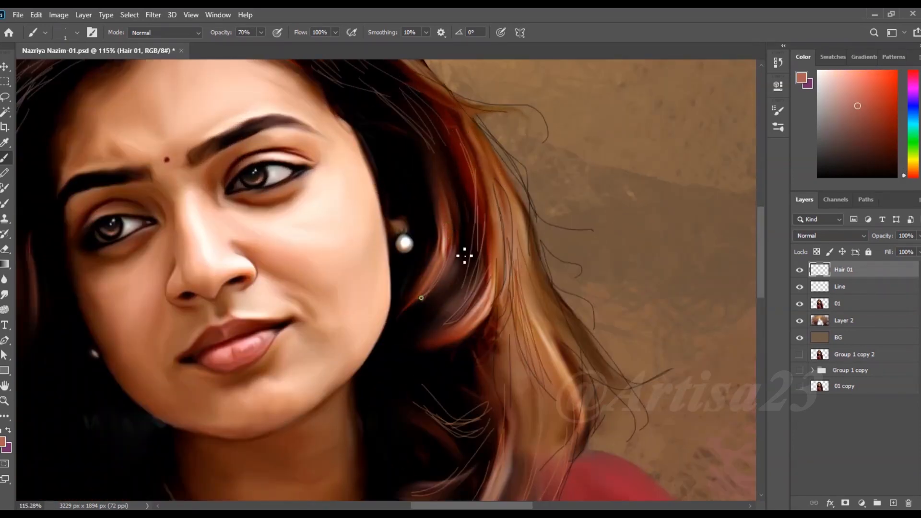
Sample a light orange and paint thin strands over the wavy left locks above the shoulder.
scroll(482, 266, down, 3)
scroll(482, 265, up, 2)
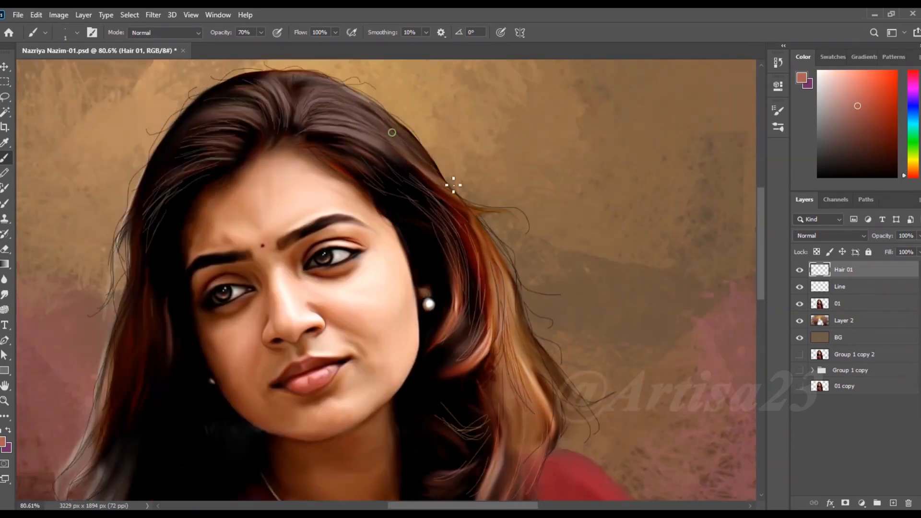
alt+click(453, 185)
scroll(343, 186, up, 3)
scroll(393, 182, down, 4)
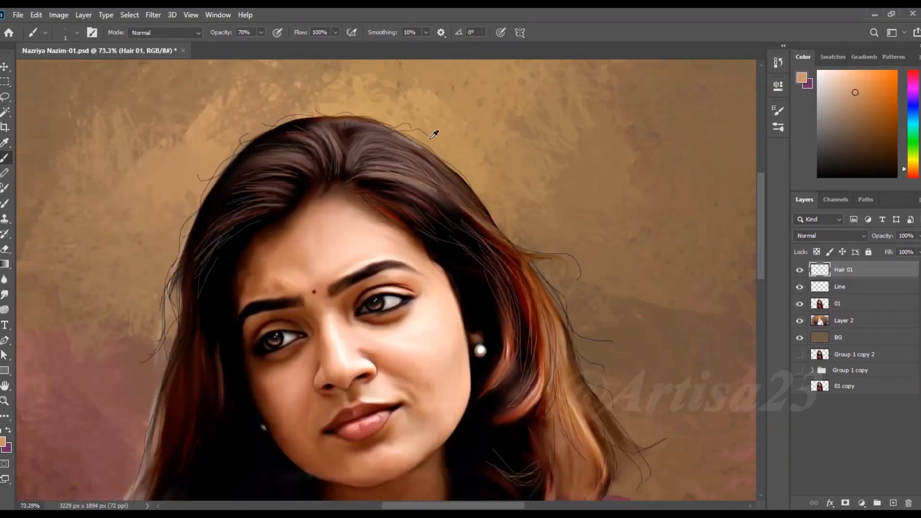
scroll(349, 299, up, 3)
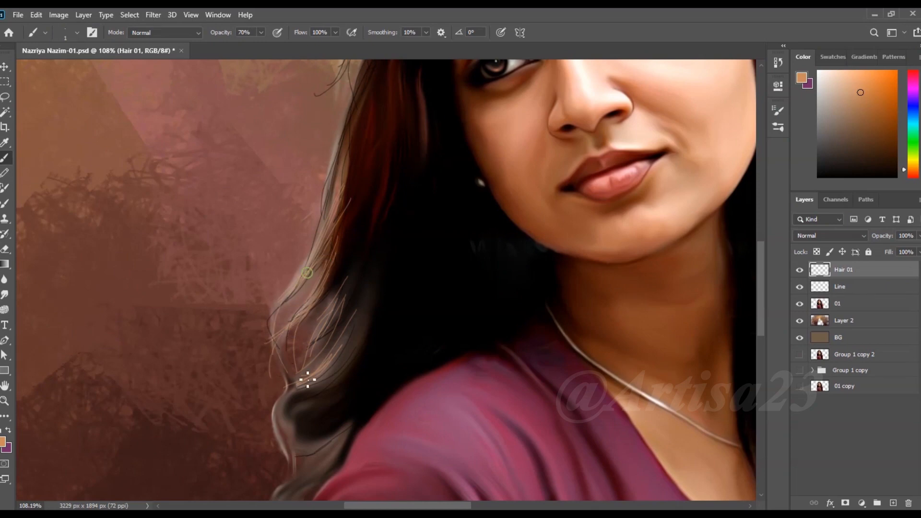
Sample a deeper orange and extend fine strands down the curled hair tips beside the left sleeve.
scroll(349, 282, down, 2)
alt+click(351, 276)
scroll(315, 422, down, 5)
alt+click(513, 249)
scroll(321, 320, up, 7)
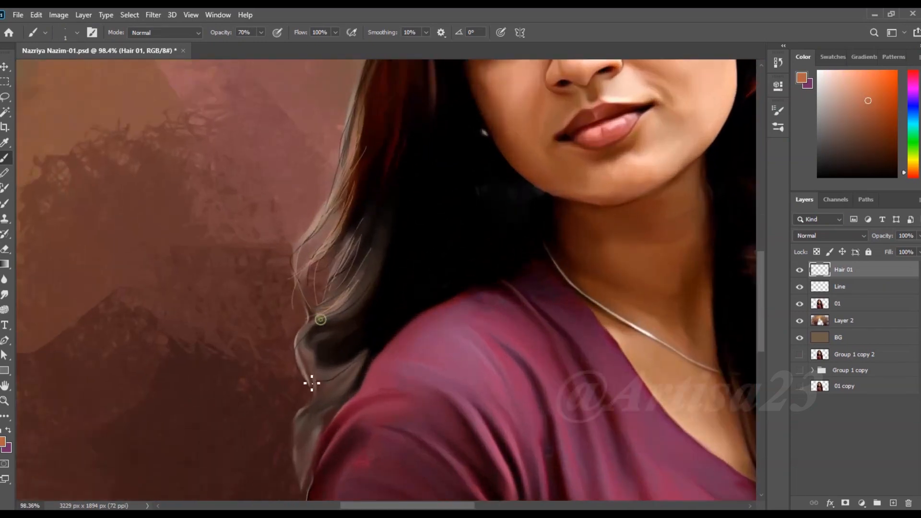
scroll(284, 455, down, 7)
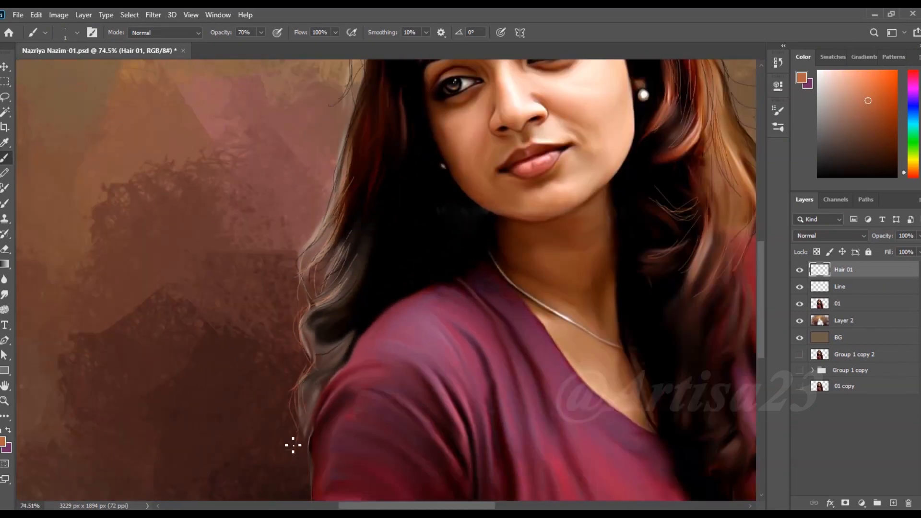
Paint strands in sampled black and reddish brown over the right lock where it meets the red sleeve.
scroll(581, 331, up, 7)
alt+click(545, 376)
alt+click(413, 389)
drag(557, 312, 543, 396)
scroll(550, 337, down, 2)
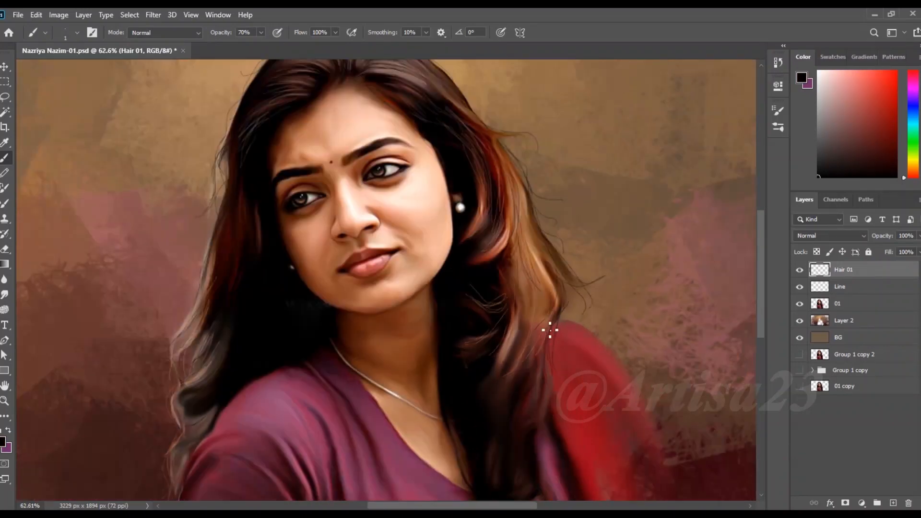
alt+click(530, 259)
scroll(476, 259, up, 4)
scroll(464, 262, down, 4)
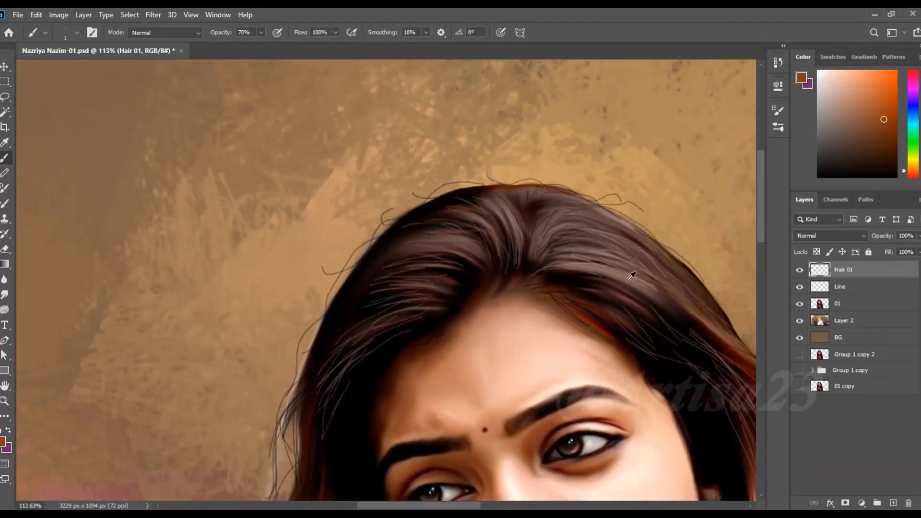
Sample a brown from the upper hair and paint more thin strands over the left waves.
alt+click(629, 276)
scroll(448, 235, up, 4)
drag(455, 291, 352, 291)
drag(422, 302, 320, 340)
drag(405, 321, 334, 334)
scroll(500, 169, down, 4)
Set the brush opacity to 88% and paint sampled near-black flyaway hairs along the left outline and crown.
scroll(408, 335, up, 2)
alt+click(411, 253)
click(261, 32)
drag(263, 46, 271, 46)
scroll(445, 179, up, 1)
drag(371, 213, 320, 335)
scroll(401, 139, down, 1)
drag(401, 138, 344, 259)
drag(437, 126, 339, 158)
drag(583, 120, 503, 137)
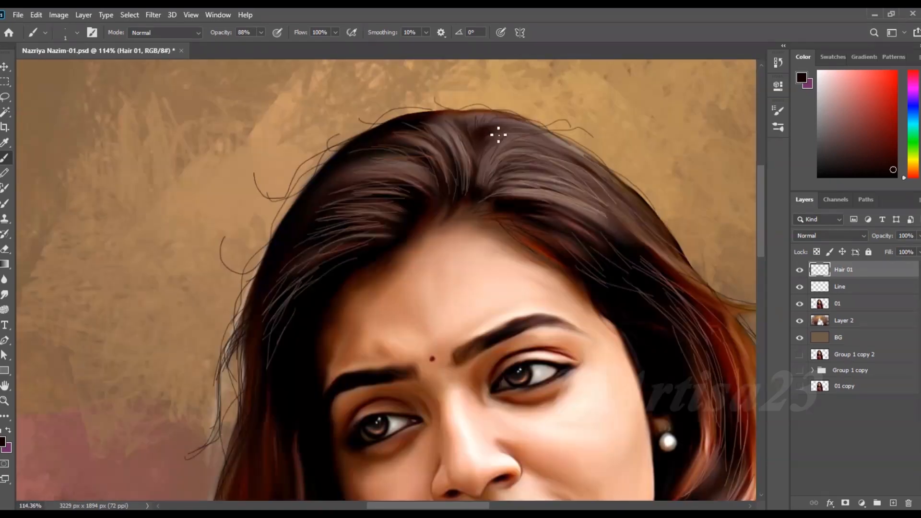
Add near-black flyaway hairs along the right outline of the hair and the outer light brown lock.
drag(644, 189, 696, 238)
drag(718, 294, 644, 251)
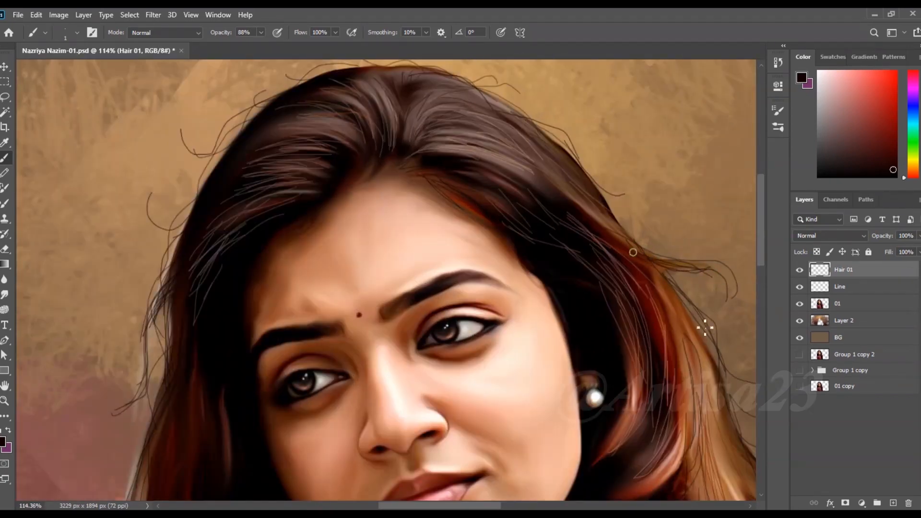
scroll(724, 367, down, 3)
drag(724, 367, 605, 313)
Paint sampled brown and light reddish strands over the light brown lock and the lower right curls.
alt+click(547, 295)
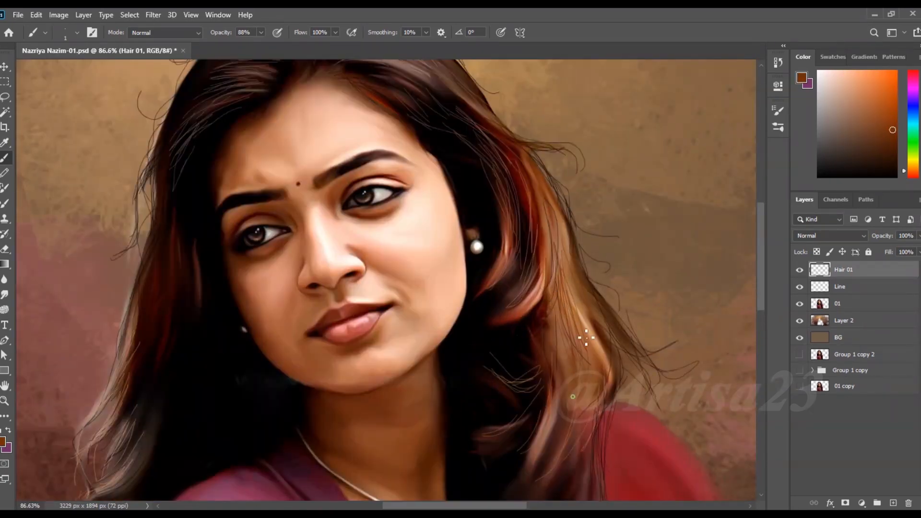
drag(576, 198, 568, 110)
alt+click(510, 450)
drag(483, 455, 522, 376)
scroll(538, 283, down, 4)
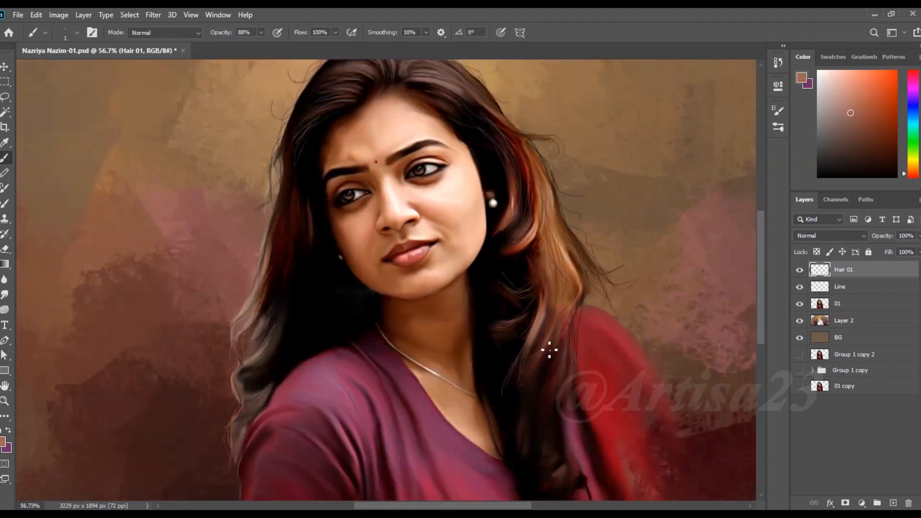
Paint long light reddish-brown strands down the dark left side of the hair and over its waves, and save the document.
scroll(552, 279, down, 4)
scroll(372, 312, up, 8)
drag(366, 322, 319, 381)
drag(381, 254, 361, 345)
mouse_move(358, 212)
mouse_down()
mouse_move(344, 321)
mouse_move(344, 307)
mouse_up()
drag(373, 228, 367, 340)
drag(395, 282, 380, 348)
drag(414, 240, 398, 336)
drag(384, 210, 388, 303)
drag(372, 185, 367, 268)
drag(391, 132, 393, 192)
drag(399, 129, 417, 250)
scroll(405, 134, down, 5)
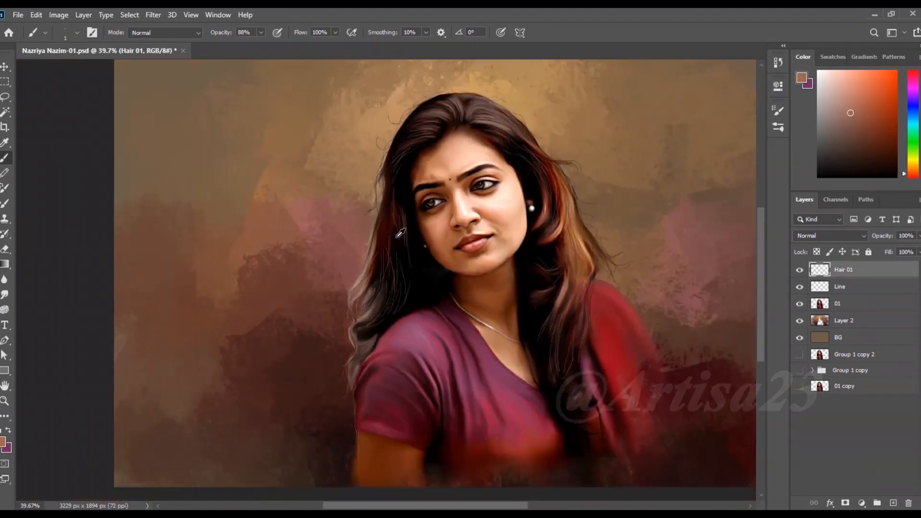
scroll(600, 307, up, 3)
scroll(460, 404, down, 5)
key(ctrl+s)
Set the foreground to a light peach and paint thin flyaway hairs along the top of the crown.
scroll(617, 442, up, 7)
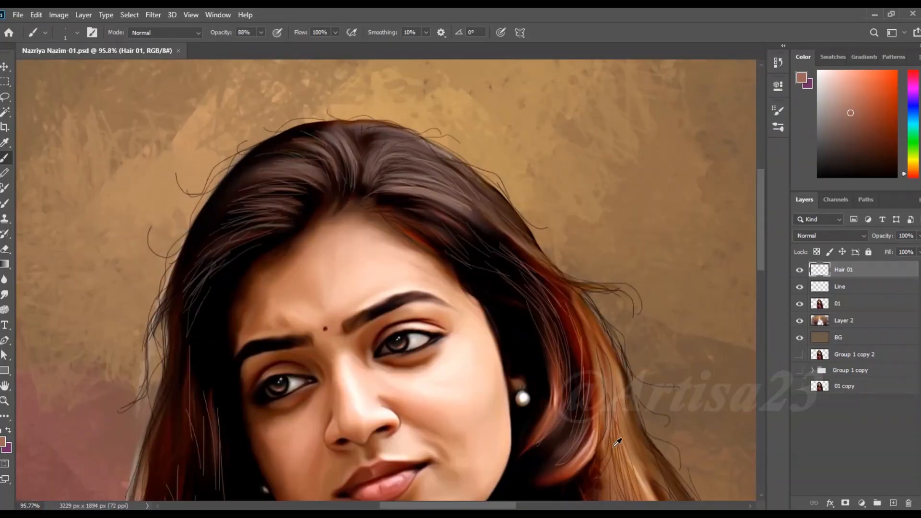
alt+click(590, 451)
scroll(590, 451, down, 2)
scroll(403, 185, up, 8)
alt+click(415, 217)
click(4, 441)
mouse_move(379, 128)
mouse_down()
mouse_move(404, 146)
mouse_move(357, 116)
mouse_up()
click(571, 109)
scroll(488, 163, up, 3)
mouse_move(509, 227)
mouse_down()
mouse_move(448, 225)
mouse_move(243, 264)
mouse_move(205, 209)
mouse_up()
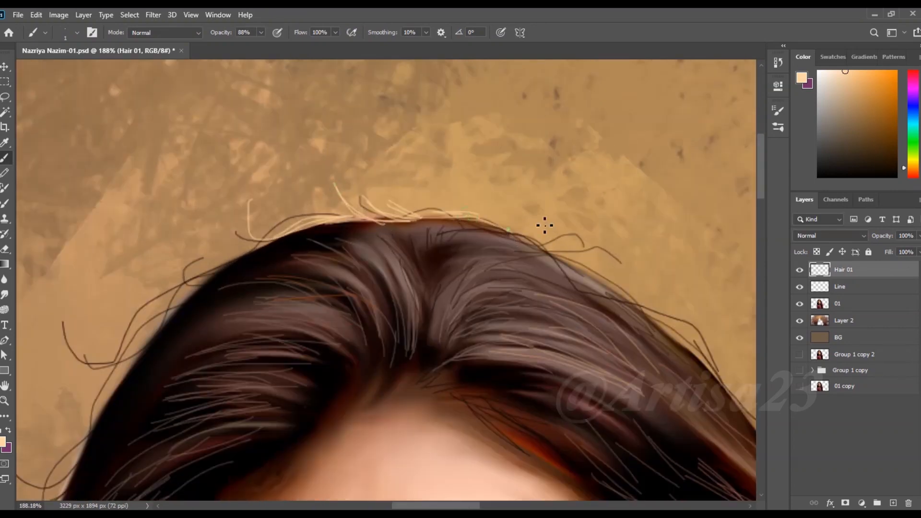
Add light peach flyaway hairs along the right slope of the crown and the upper left outline of the head.
scroll(417, 192, down, 1)
drag(574, 273, 517, 239)
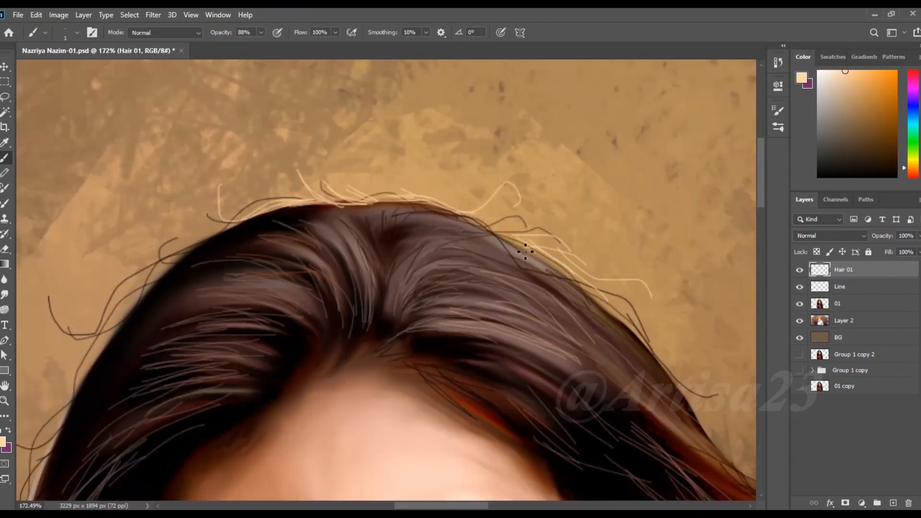
mouse_move(138, 311)
mouse_down()
mouse_move(339, 250)
mouse_move(388, 196)
mouse_up()
scroll(340, 250, up, 1)
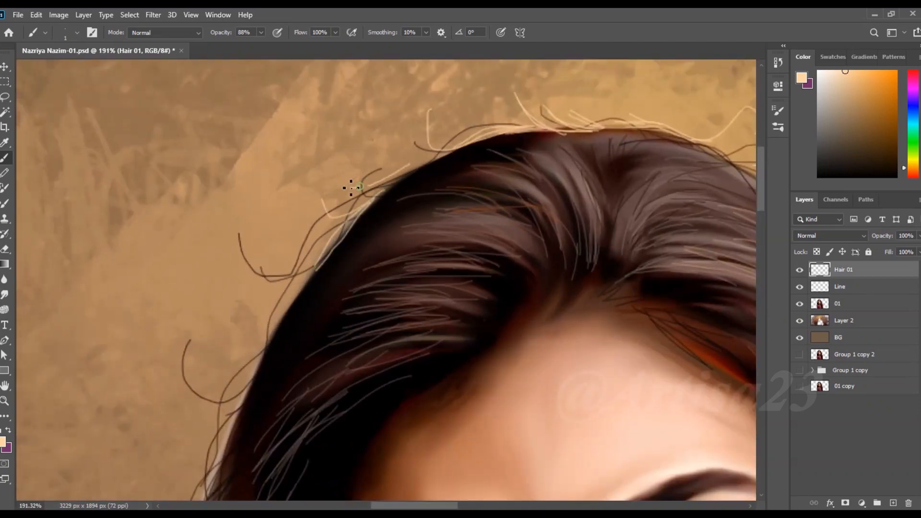
drag(248, 377, 189, 361)
Paint light peach flyaway hairs along the left hair outline beside the forehead and temple.
scroll(384, 132, down, 4)
scroll(219, 497, up, 2)
drag(266, 352, 287, 296)
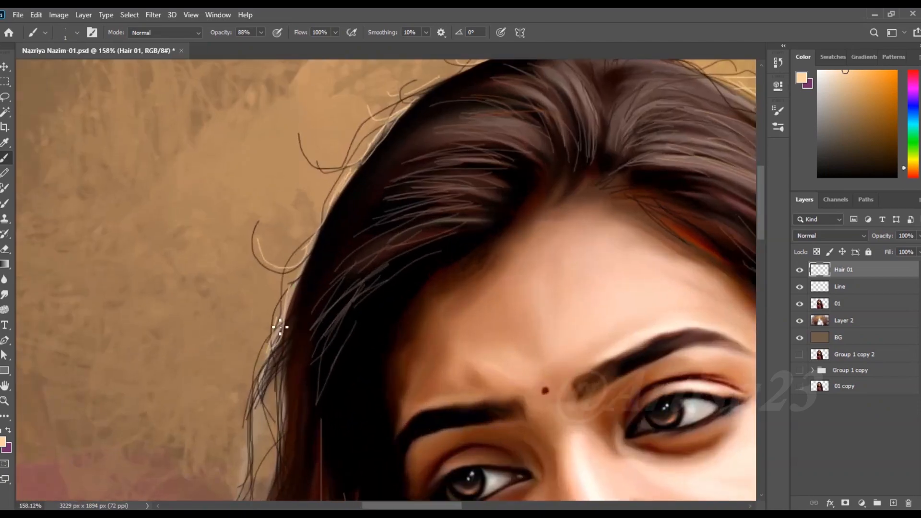
drag(253, 422, 278, 327)
scroll(278, 327, up, 1)
drag(266, 396, 278, 309)
Continue the light peach strands down the left hair outline from eye level to the start of the curls.
scroll(314, 209, down, 3)
scroll(301, 371, down, 1)
mouse_move(301, 371)
mouse_down()
mouse_move(329, 244)
mouse_move(353, 186)
mouse_up()
drag(322, 291, 321, 331)
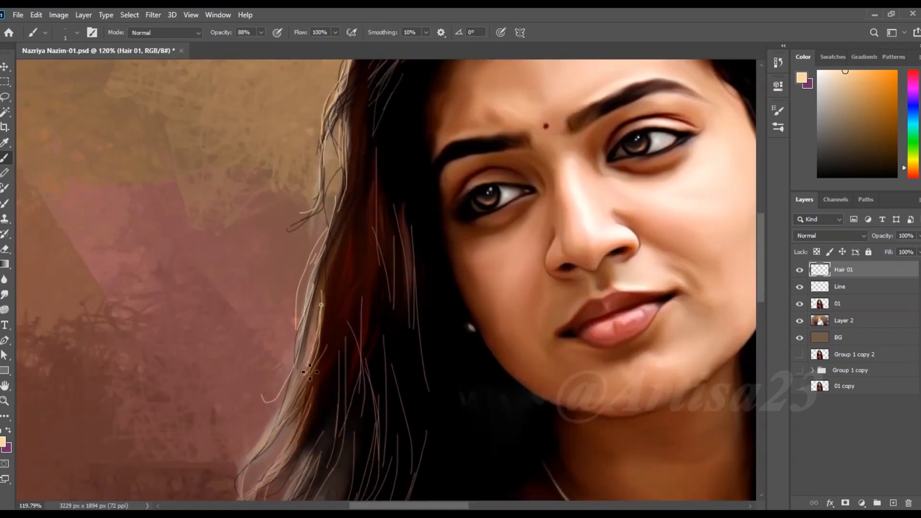
drag(281, 441, 291, 367)
scroll(291, 367, down, 1)
scroll(332, 346, down, 3)
mouse_move(302, 401)
mouse_down()
mouse_move(314, 370)
mouse_move(304, 421)
mouse_up()
scroll(333, 362, up, 3)
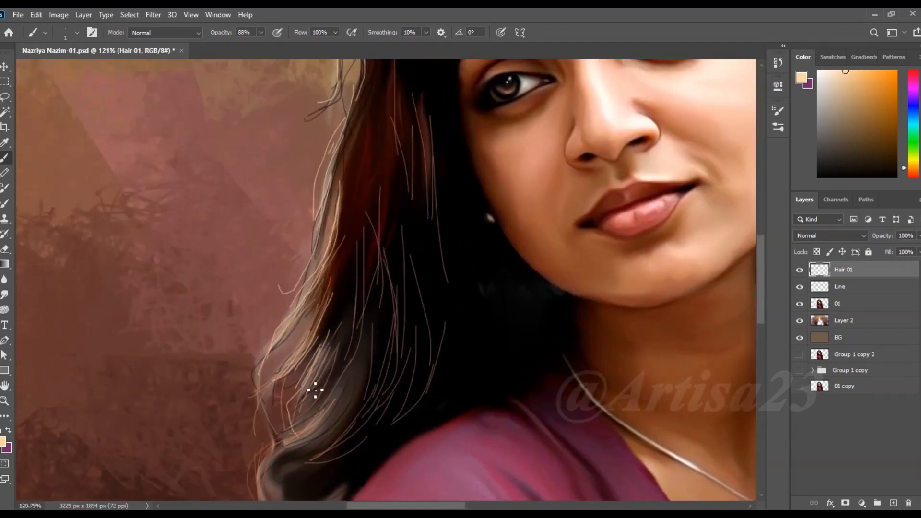
Paint fine light peach strands over the lower left curls beside the shoulder.
drag(295, 370, 262, 406)
scroll(318, 379, down, 2)
scroll(318, 379, up, 2)
mouse_move(344, 304)
mouse_down()
mouse_move(282, 376)
mouse_move(305, 312)
mouse_up()
scroll(282, 376, down, 3)
drag(304, 338, 316, 310)
drag(326, 371, 292, 424)
Paint light peach flyaway hairs along the right hair outline beside the light brown lock.
scroll(312, 384, down, 5)
scroll(308, 362, up, 4)
scroll(292, 424, down, 4)
scroll(566, 269, up, 6)
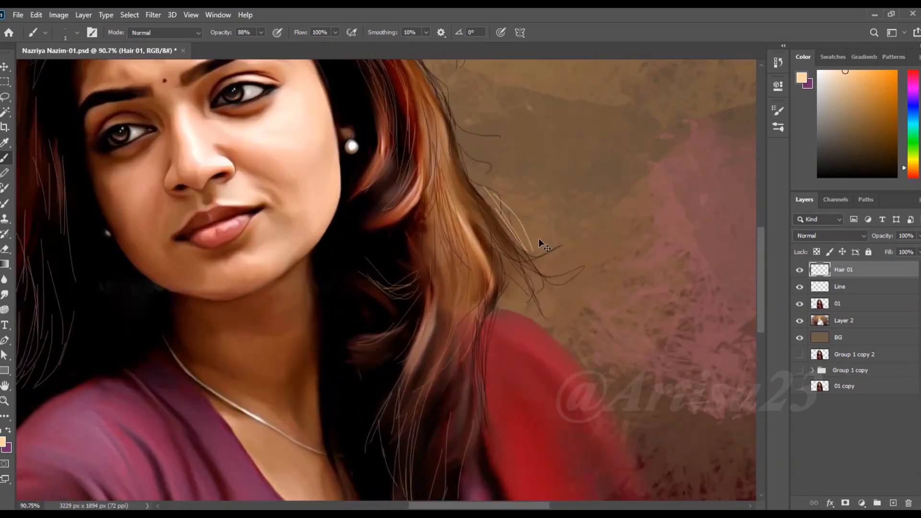
scroll(533, 298, down, 3)
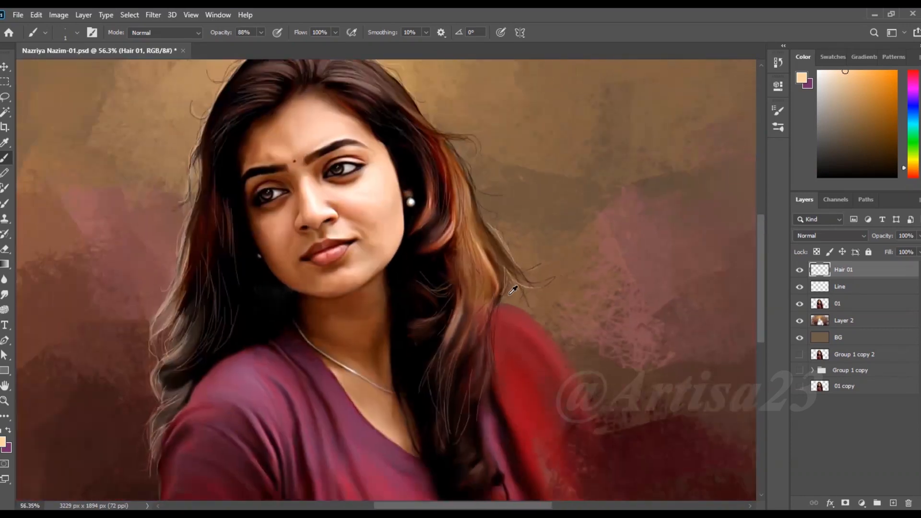
scroll(502, 270, up, 5)
scroll(438, 143, down, 4)
scroll(268, 81, up, 6)
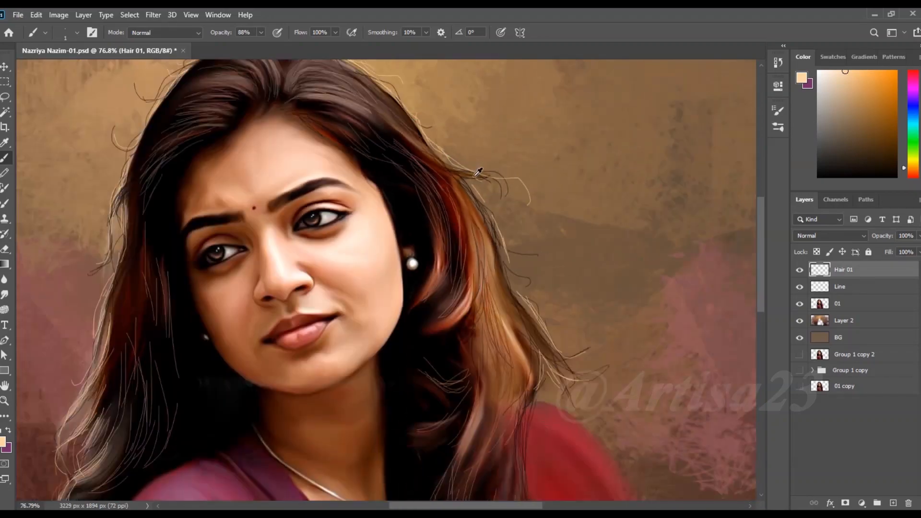
scroll(188, 111, down, 4)
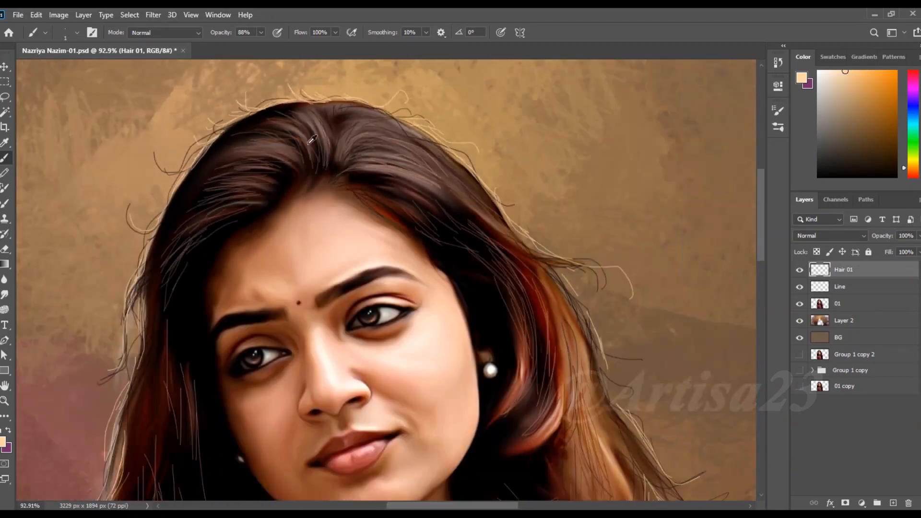
Add more light peach flyaway strands to the right outline between eye level and the shoulder.
scroll(129, 177, up, 5)
scroll(144, 178, down, 4)
scroll(181, 250, up, 6)
scroll(181, 250, down, 5)
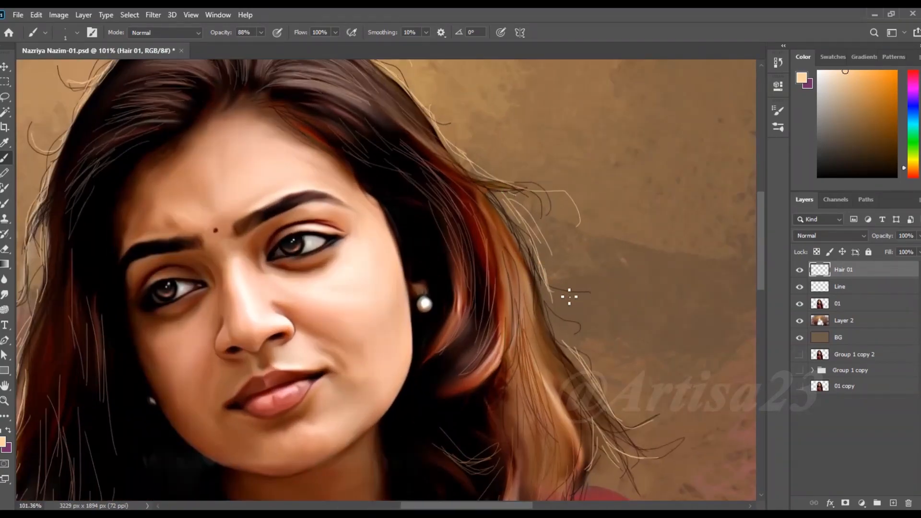
scroll(545, 209, down, 4)
scroll(249, 249, up, 3)
scroll(370, 197, down, 4)
scroll(641, 341, up, 3)
Sample a tan from the light brown lock and paint fine strands over the lock and the lower left hair ends.
alt+click(528, 255)
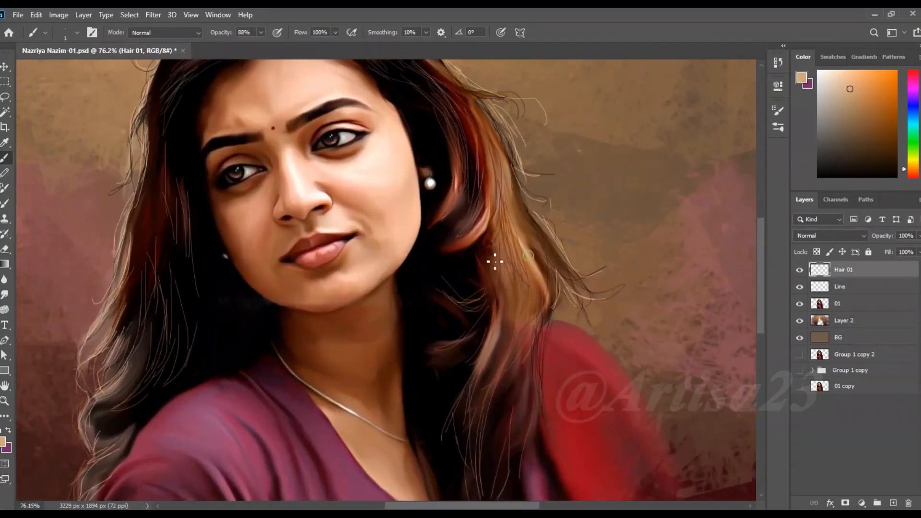
scroll(505, 380, down, 3)
scroll(259, 372, up, 4)
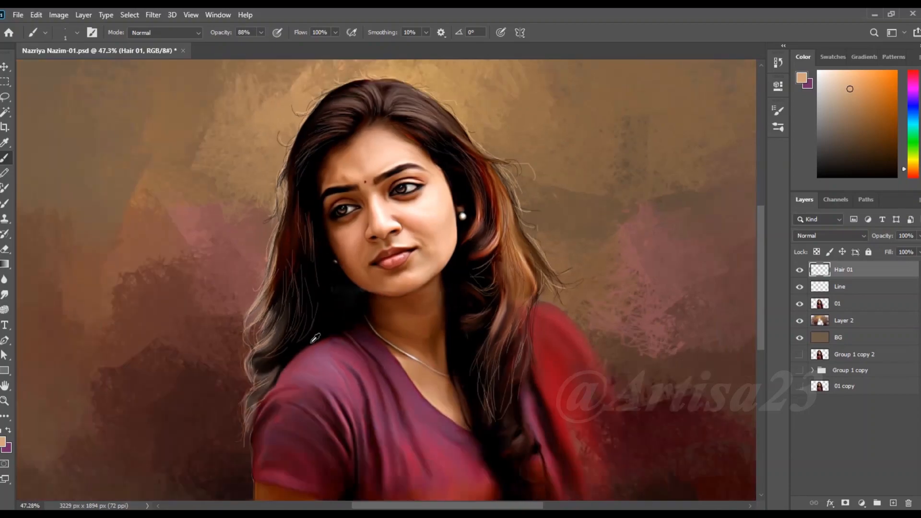
scroll(256, 438, down, 3)
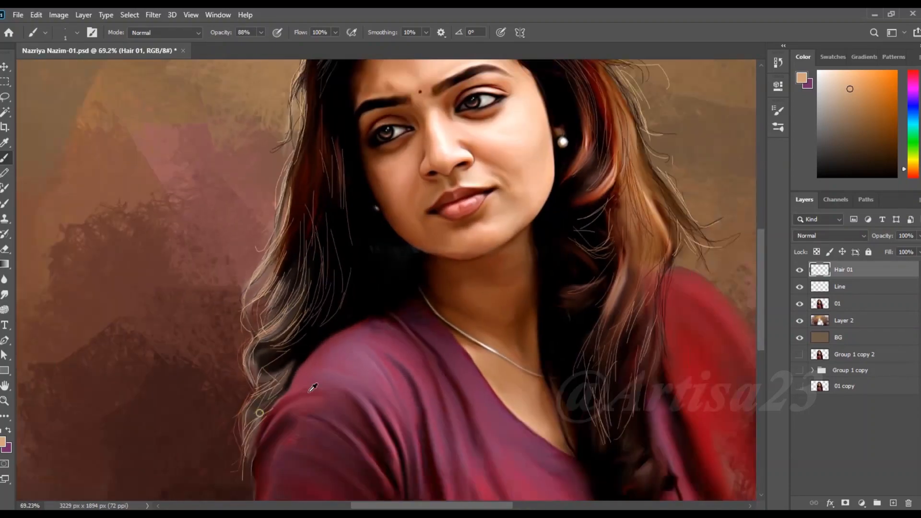
scroll(306, 215, up, 3)
scroll(247, 322, down, 3)
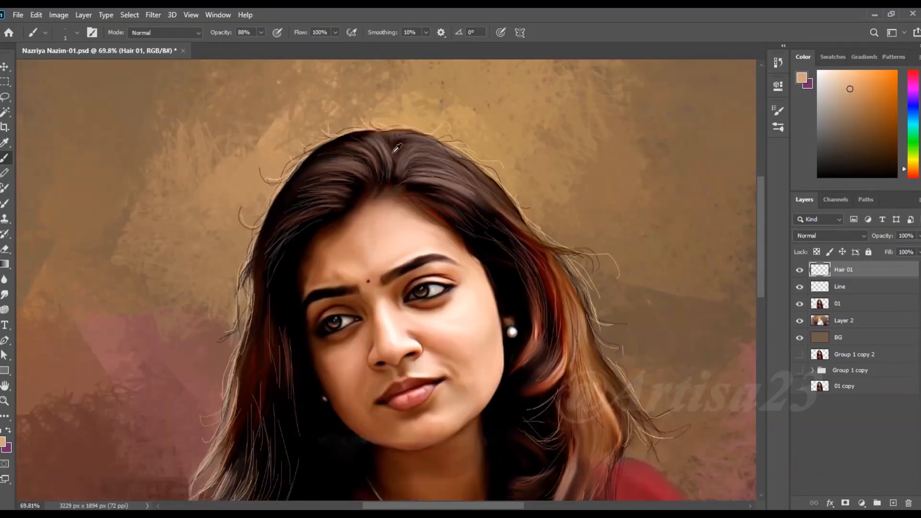
Sample an orange-brown from the right lock and paint thin strands over the upper hair and the dark hair beside the forehead.
scroll(594, 314, up, 3)
alt+click(594, 314)
alt+click(594, 314)
scroll(513, 227, up, 3)
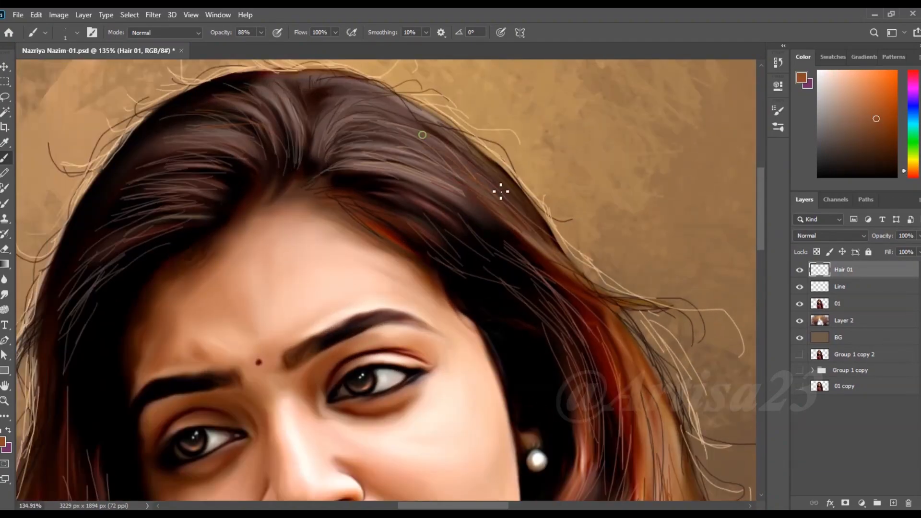
scroll(248, 171, up, 3)
scroll(203, 210, down, 5)
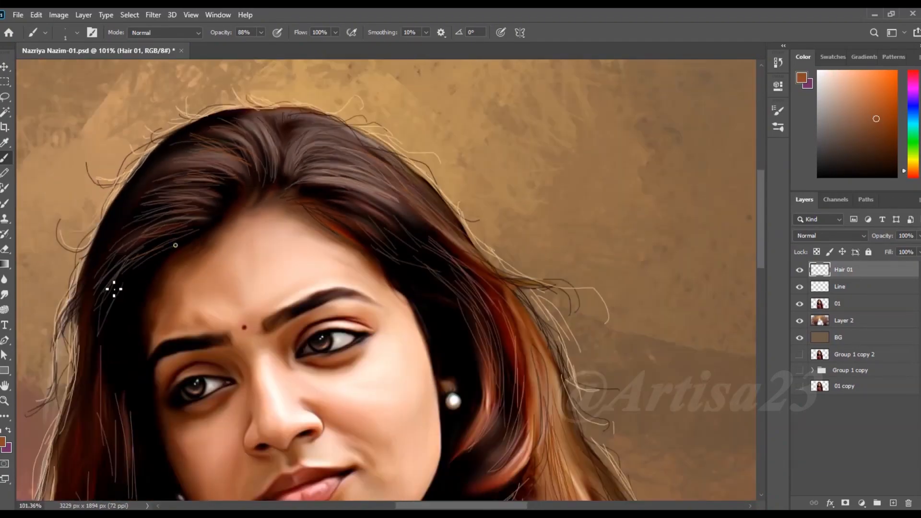
scroll(372, 203, up, 3)
scroll(566, 266, down, 7)
Sample black and paint short upper and lower eyelashes on the right eye.
scroll(497, 262, up, 20)
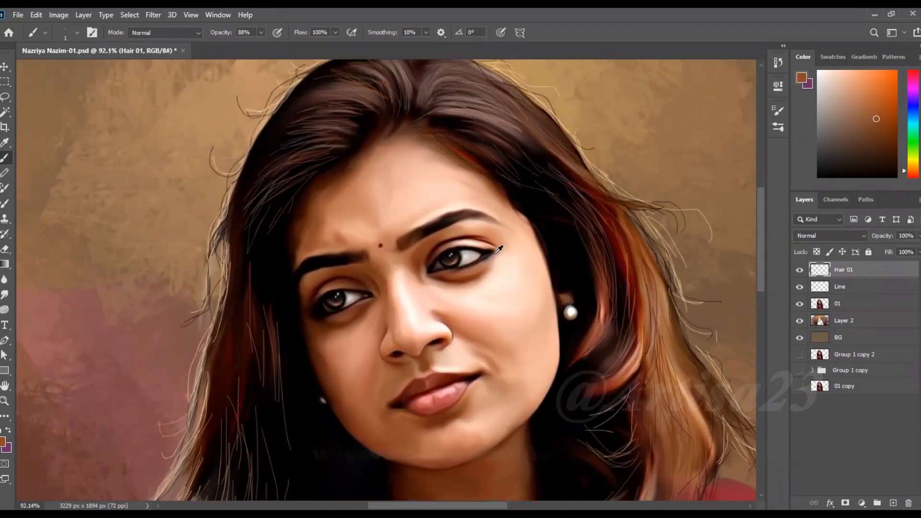
alt+click(417, 245)
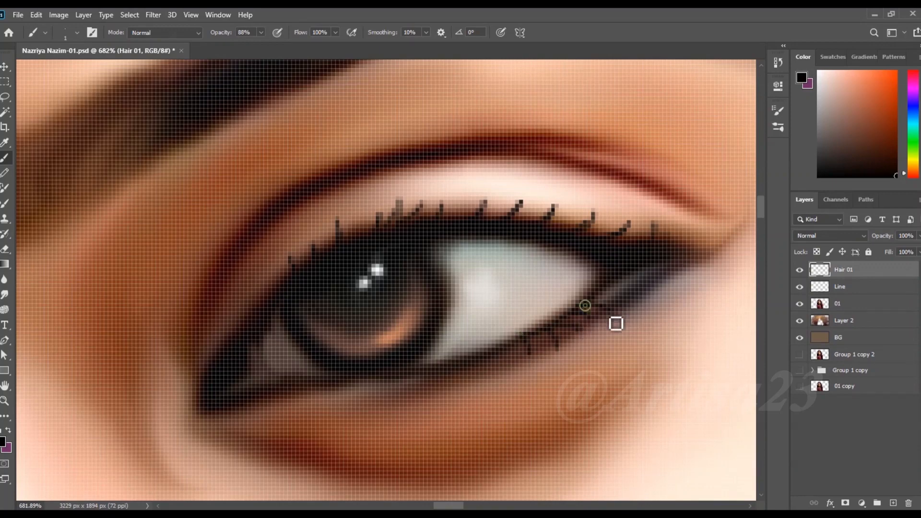
scroll(617, 319, down, 7)
scroll(493, 341, up, 7)
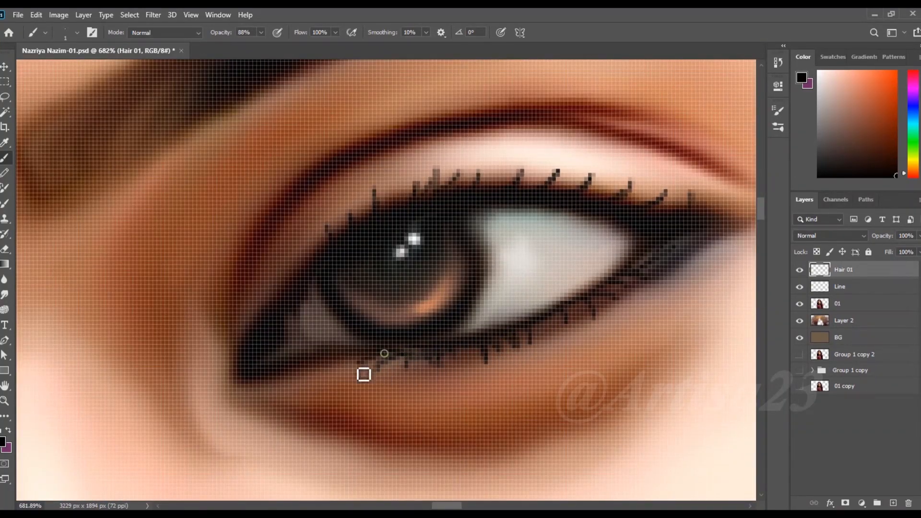
scroll(527, 327, down, 2)
scroll(569, 311, down, 5)
scroll(467, 245, up, 4)
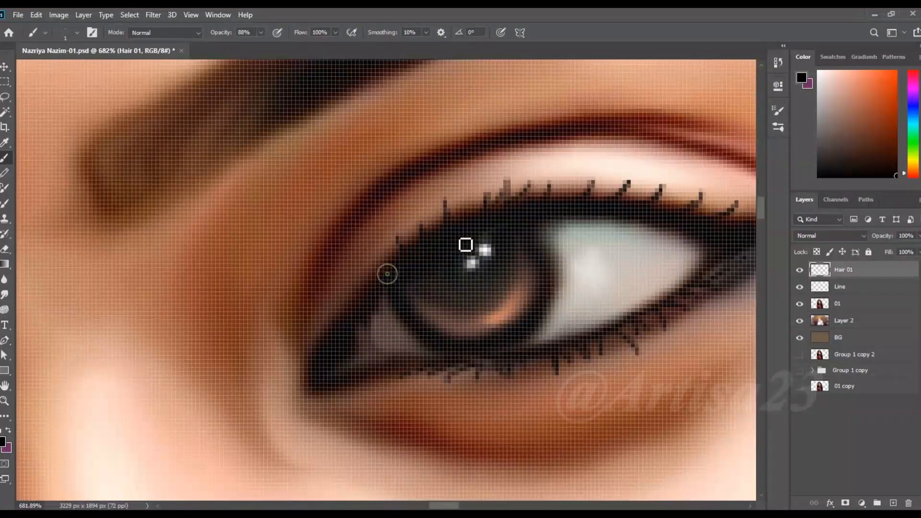
Paint short black eyelashes along the upper and lower lids of the left eye.
scroll(467, 245, down, 6)
scroll(198, 343, up, 6)
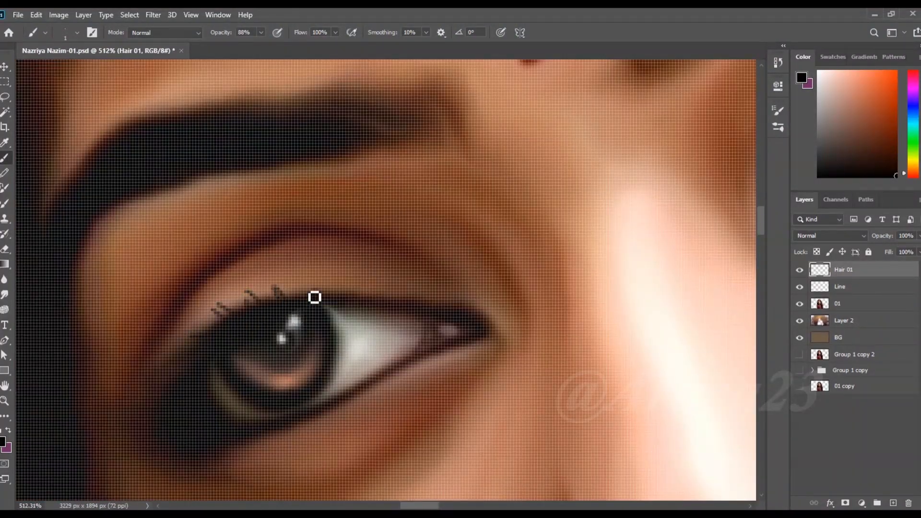
scroll(263, 319, down, 2)
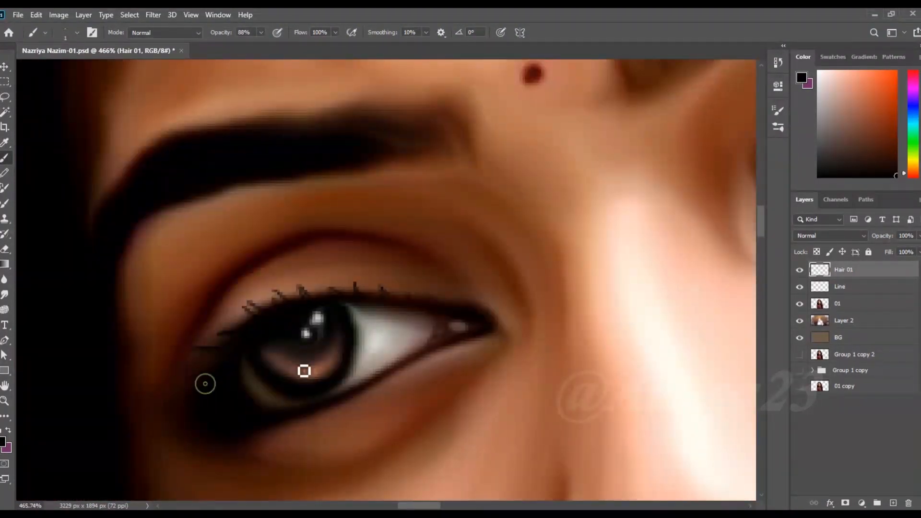
scroll(205, 384, up, 2)
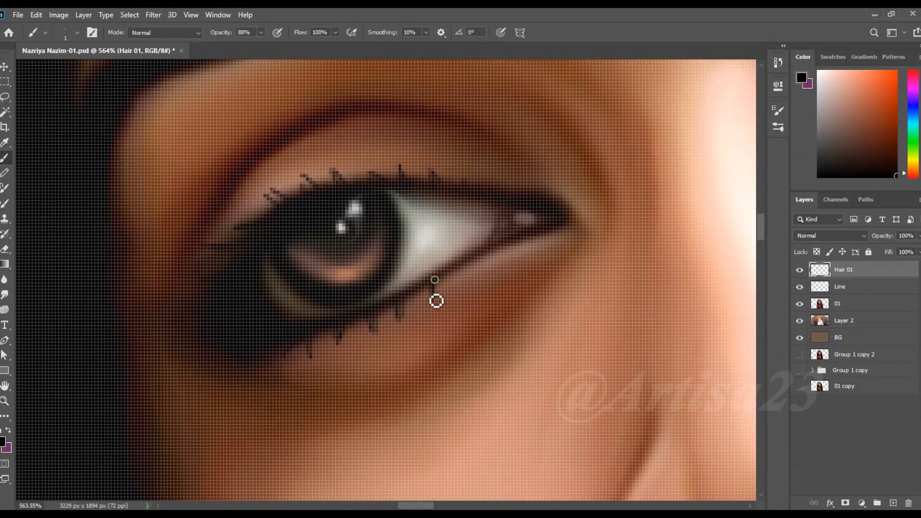
scroll(338, 278, down, 5)
scroll(408, 269, up, 3)
scroll(418, 266, down, 1)
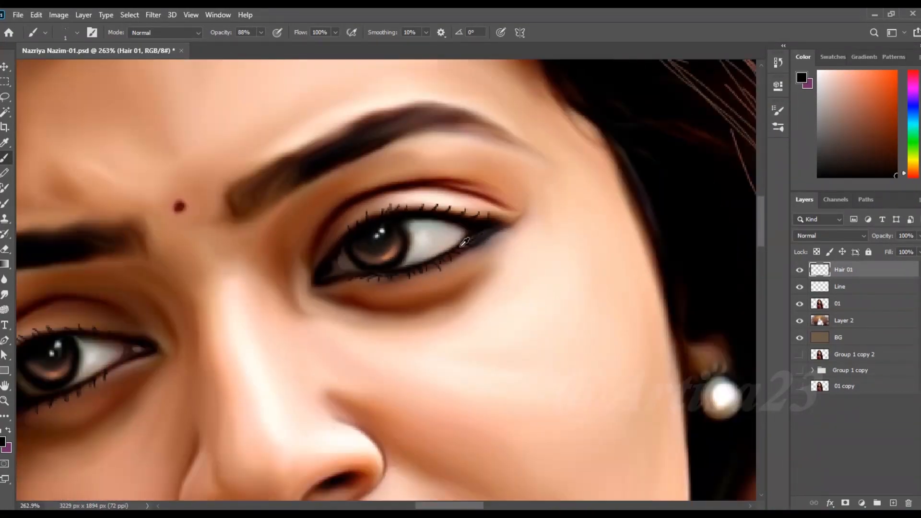
Save the document and add more black lashes toward the outer corner of the left eye.
scroll(428, 262, up, 3)
scroll(429, 261, down, 5)
scroll(403, 297, up, 2)
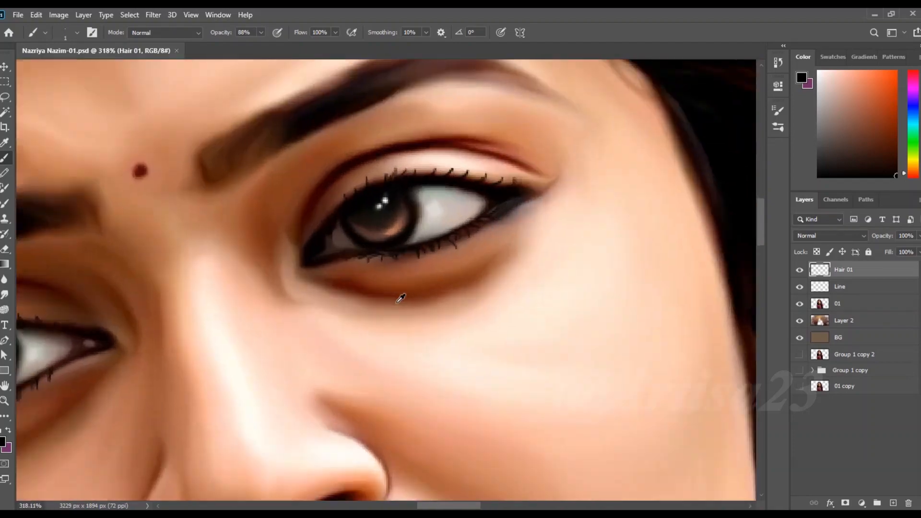
scroll(432, 283, down, 2)
scroll(189, 331, up, 4)
drag(221, 268, 235, 291)
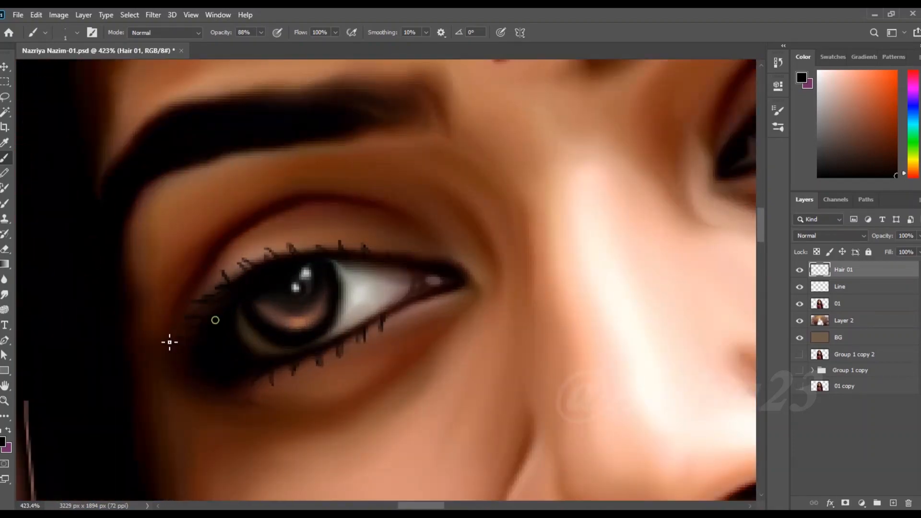
Sample an orange-brown and paint fine individual hairs over the right and left eyebrows.
scroll(298, 283, down, 6)
scroll(434, 259, up, 3)
alt+click(356, 216)
scroll(379, 206, up, 3)
drag(360, 242, 412, 217)
drag(357, 242, 397, 216)
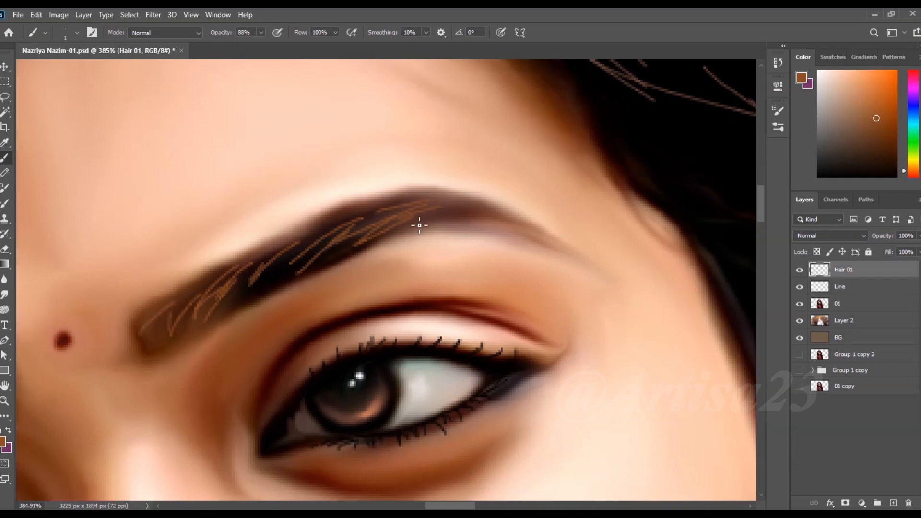
scroll(416, 230, down, 4)
scroll(336, 321, up, 3)
drag(275, 318, 348, 328)
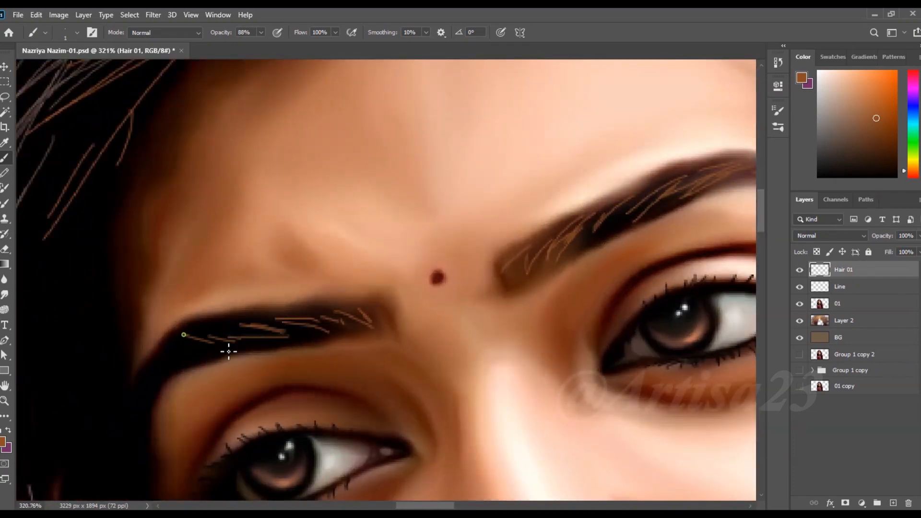
Sample dark and reddish browns, paint strands over the light brown lock and right curls, and save the document.
scroll(229, 352, down, 8)
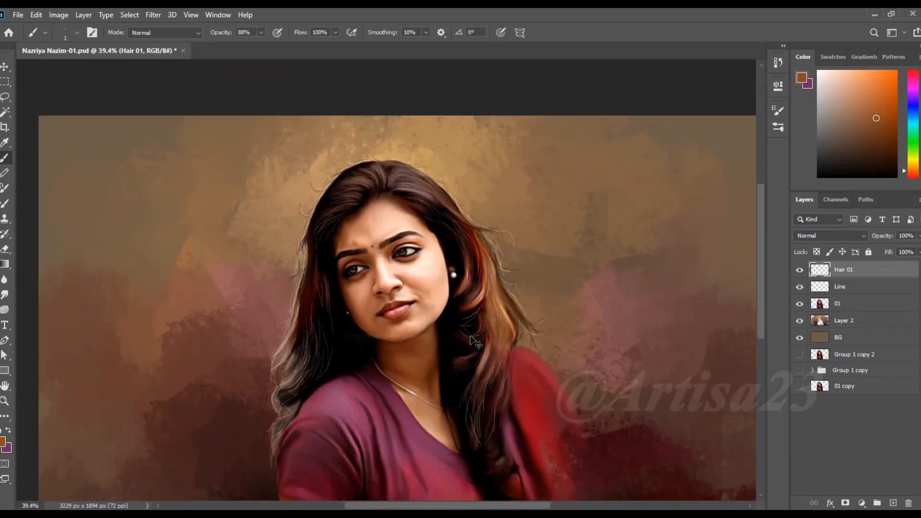
scroll(497, 323, up, 3)
alt+click(495, 325)
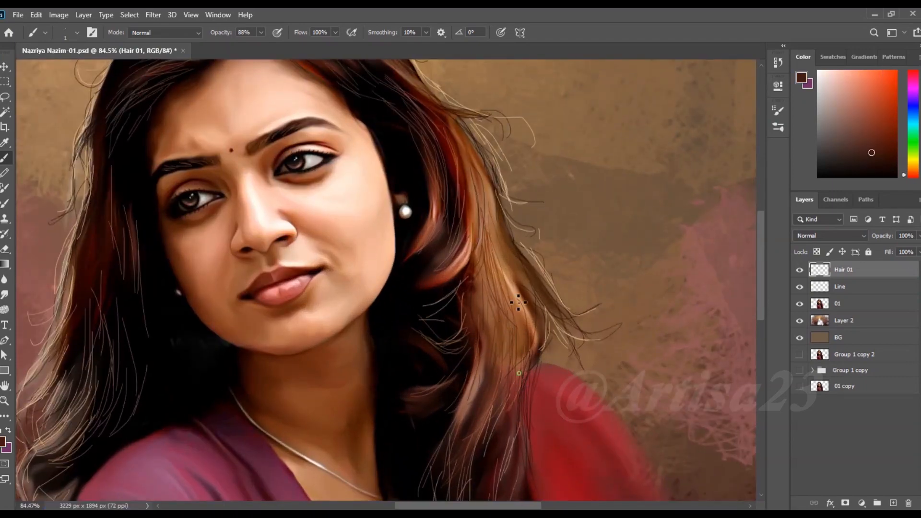
scroll(471, 266, down, 2)
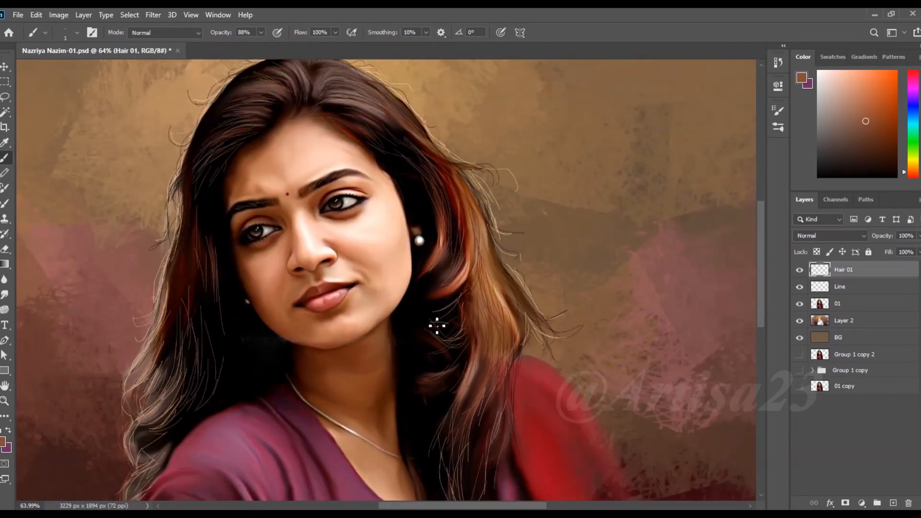
scroll(465, 240, down, 5)
scroll(476, 255, up, 1)
scroll(485, 282, down, 1)
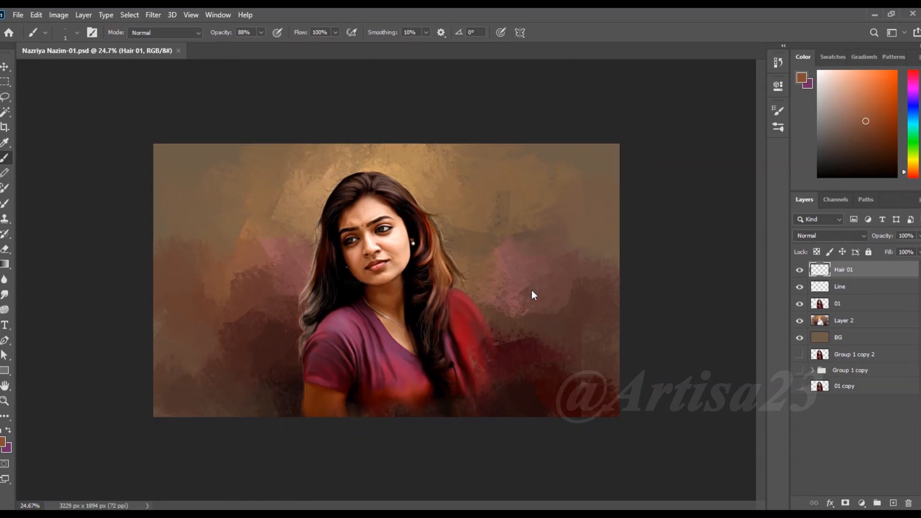
Add a layer named Color 01 above Hair 01 and load the woman's outline as a selection.
scroll(536, 293, up, 3)
scroll(585, 277, down, 1)
click(893, 503)
double_click(844, 269)
text(Color 01)
key(Return)
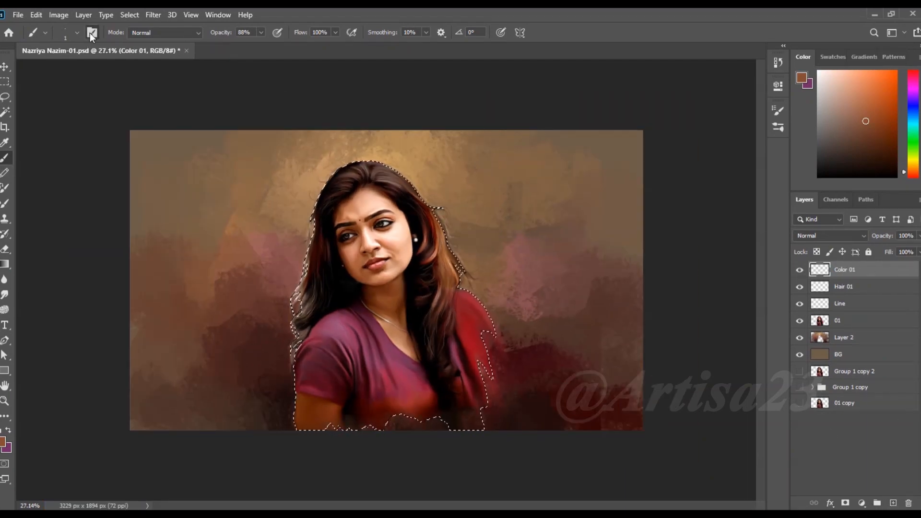
Lower the brush opacity to 16% and set the Color 01 layer's blending mode to Color.
click(778, 109)
click(622, 105)
click(745, 105)
scroll(480, 192, up, 3)
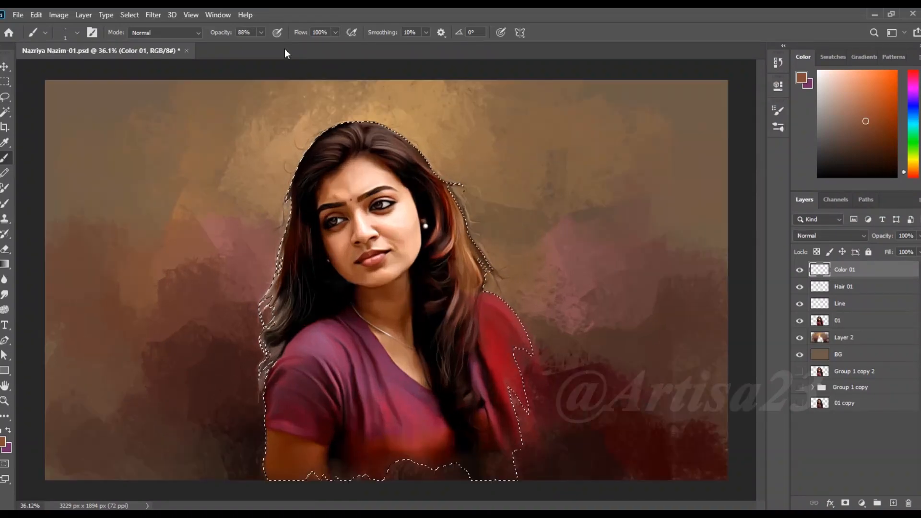
click(261, 32)
drag(262, 45, 224, 45)
click(830, 235)
click(802, 491)
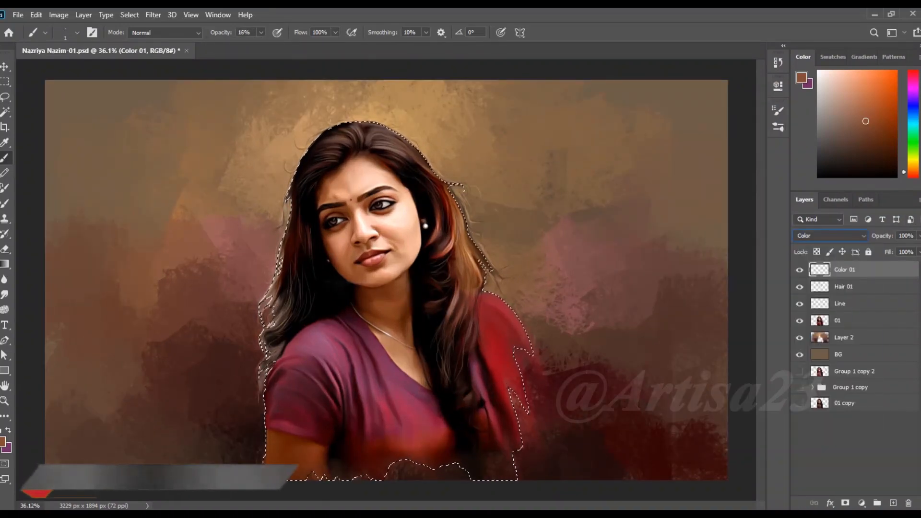
Choose a deep red and tint the cheeks, nose and chin with a soft 100 px brush.
click(801, 78)
click(468, 115)
click(455, 181)
click(571, 109)
scroll(409, 220, up, 3)
key(])
key(])
key(])
key(])
key(])
key(])
key(])
key(])
key(])
key(])
key(])
key(])
key(])
key(])
key(])
key(])
key(])
key(])
key(])
key(])
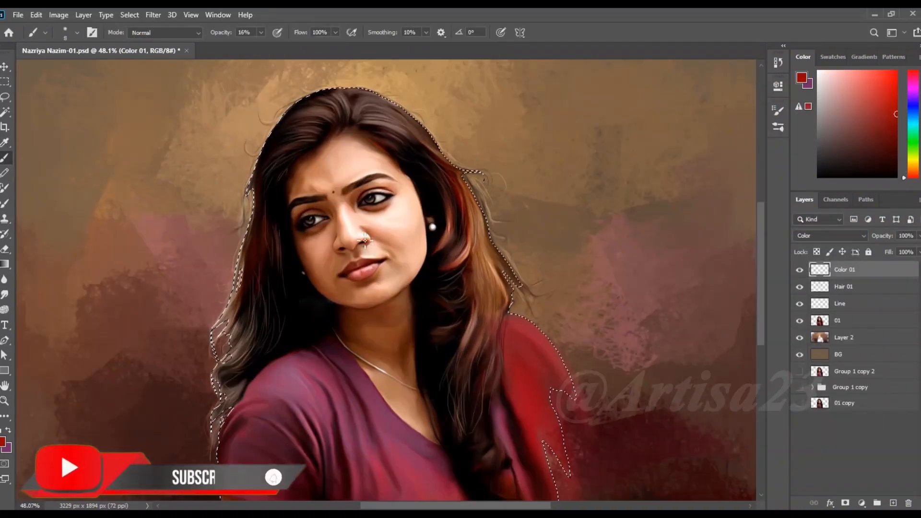
mouse_move(352, 222)
mouse_down()
mouse_move(350, 236)
mouse_move(317, 249)
mouse_up()
key(])
drag(364, 292, 378, 290)
click(386, 231)
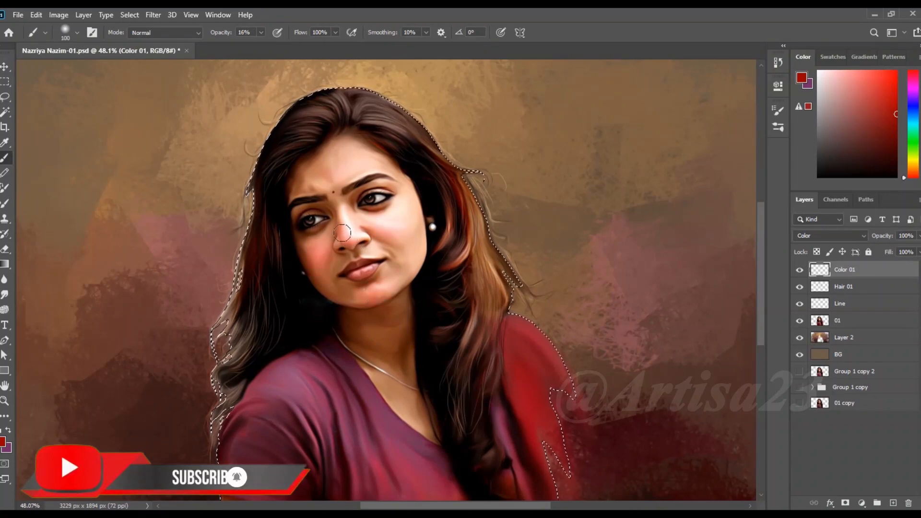
Extend the red tint over the forehead, neck, chest and arm on Color 01.
key(bracketleft)
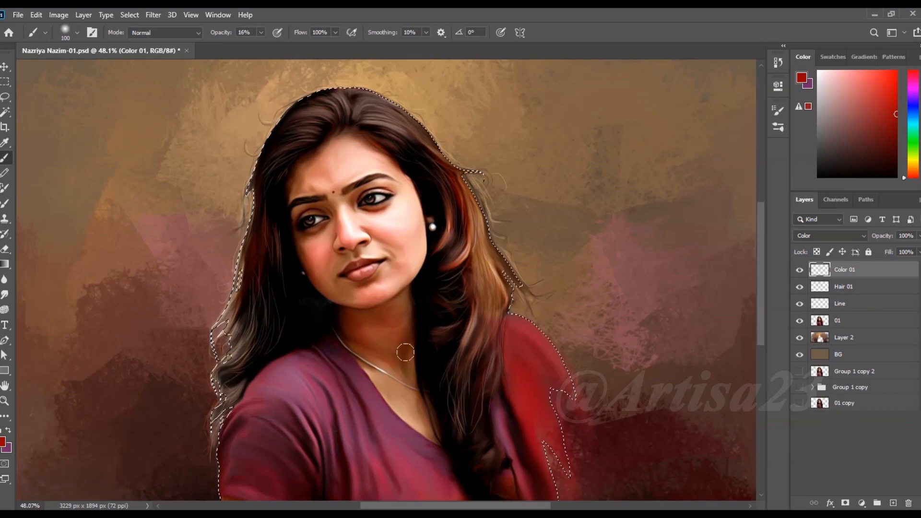
scroll(405, 333, down, 2)
key(bracketright)
scroll(297, 472, up, 4)
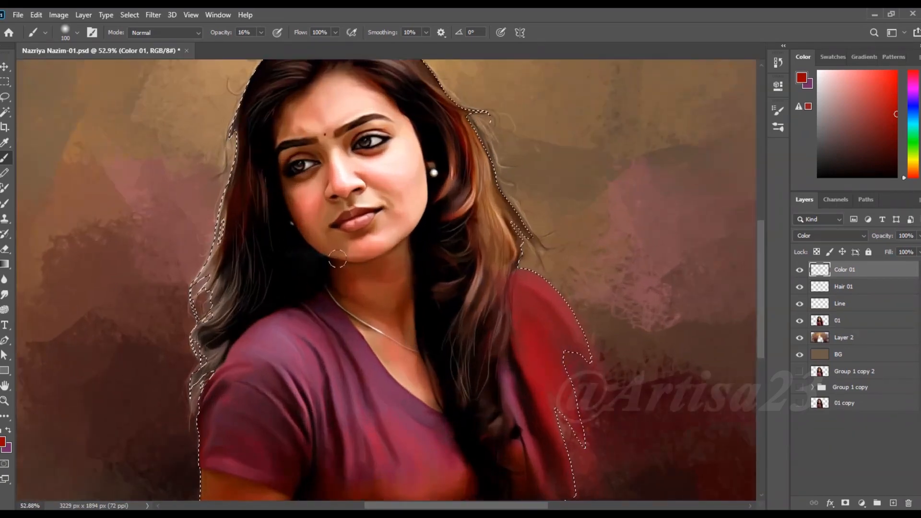
scroll(354, 325, down, 1)
Switch to the Smudge tool and set its strength to 51%.
key(r)
scroll(381, 181, up, 5)
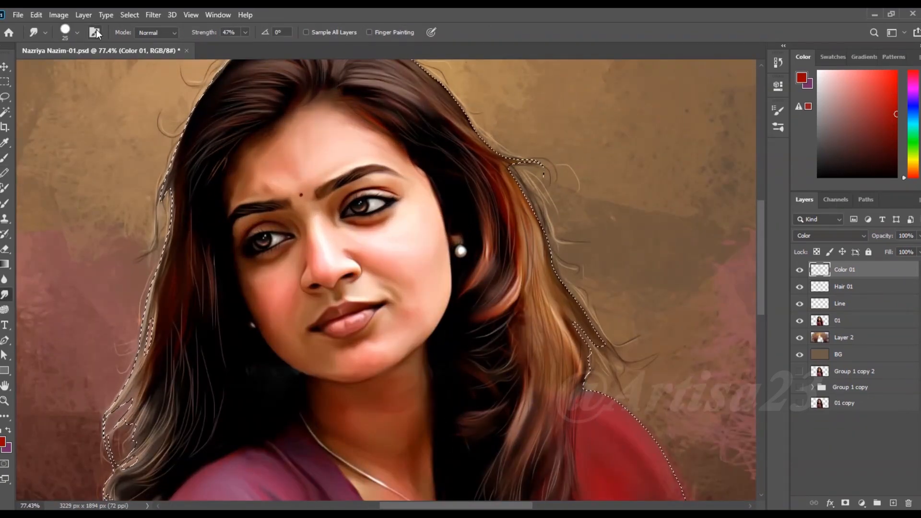
click(778, 126)
click(605, 267)
click(746, 107)
click(244, 34)
click(248, 46)
key(Return)
Smudge the red tint smooth across the face and neck with a 100 px brush.
key(bracketleft)
key(bracketleft)
key(bracketleft)
key(bracketleft)
key(bracketleft)
key(bracketleft)
key(bracketleft)
key(bracketleft)
key(bracketleft)
key(bracketright)
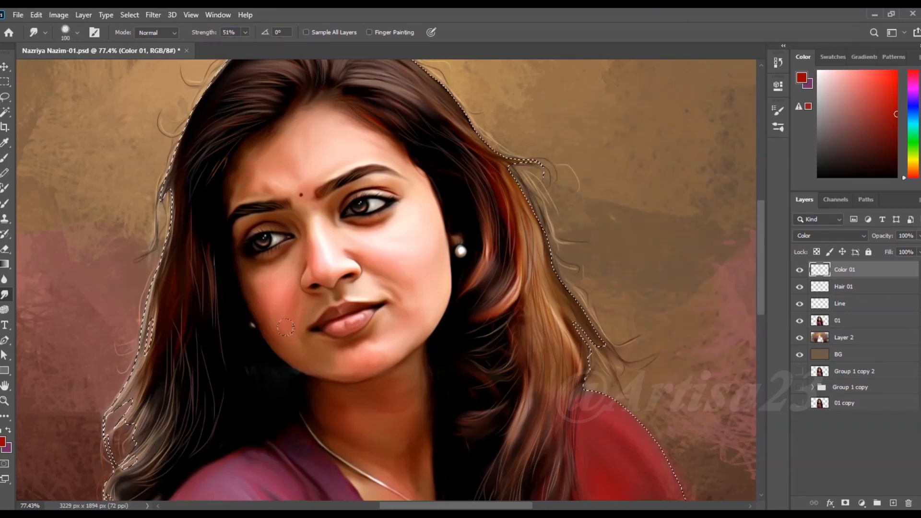
scroll(400, 221, down, 2)
drag(383, 364, 360, 323)
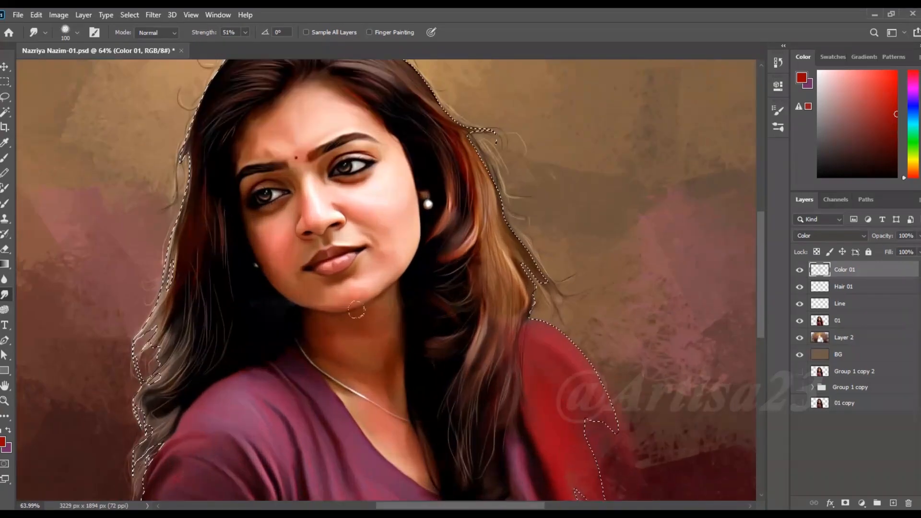
scroll(388, 280, down, 1)
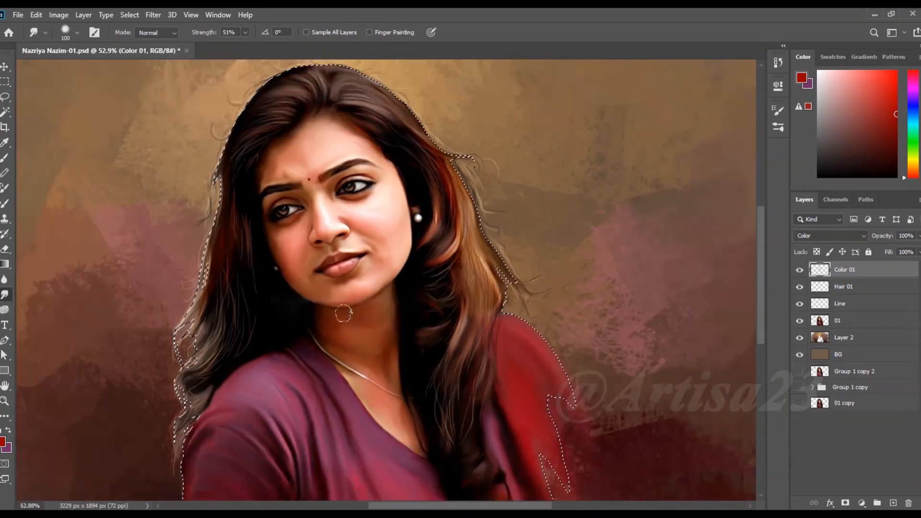
scroll(403, 296, down, 4)
scroll(416, 360, up, 5)
Touch up the smudging on layer 01 and the arm tint on Color 01, deselect, and save the document.
click(845, 321)
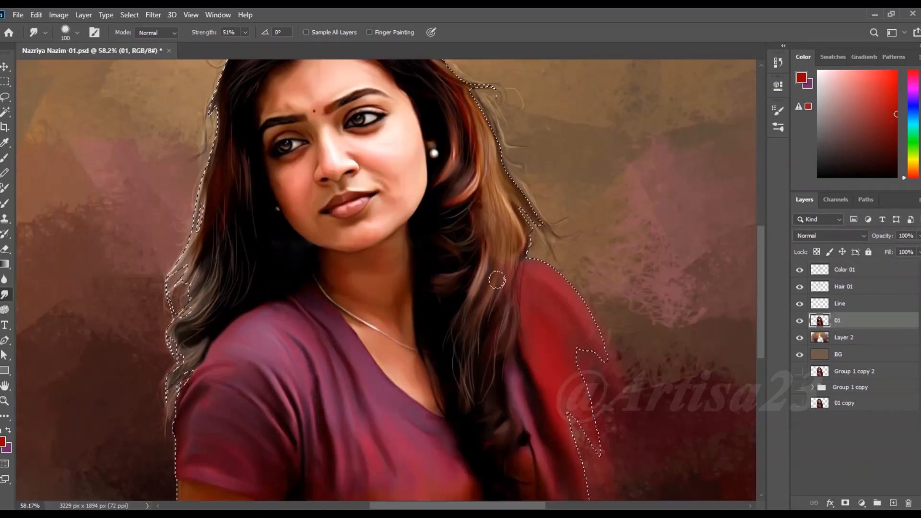
scroll(368, 282, up, 3)
scroll(368, 281, down, 8)
click(844, 270)
scroll(318, 446, up, 1)
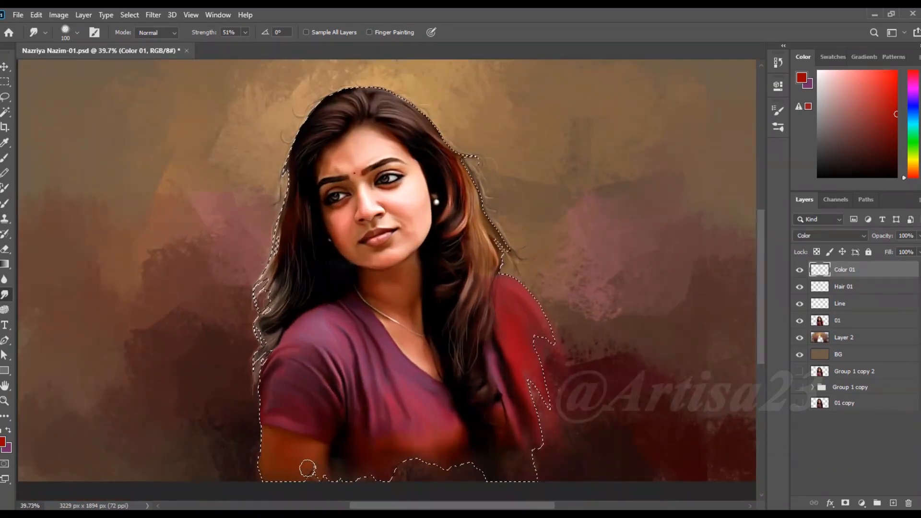
scroll(411, 310, down, 1)
scroll(412, 311, up, 1)
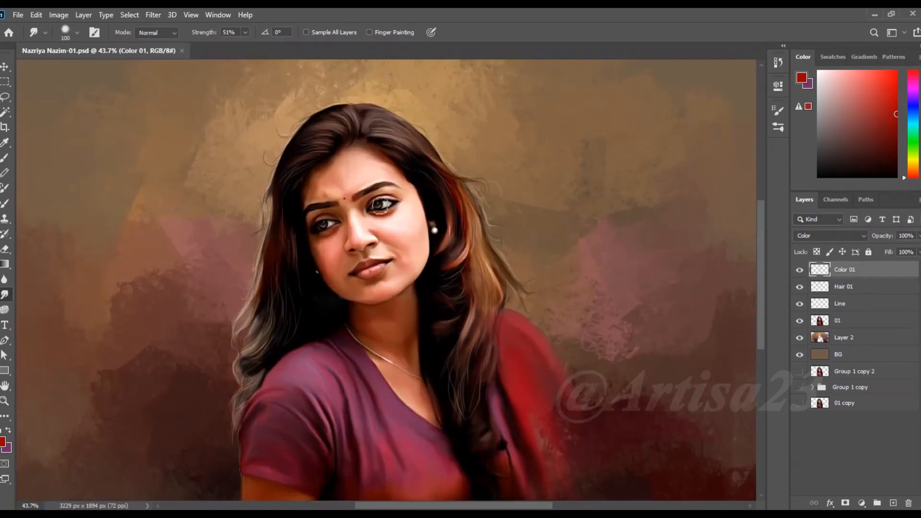
Add a layer named Color 02 above Color 01.
click(892, 503)
double_click(844, 270)
text(Color 02)
key(Return)
Pick a golden yellow for the Brush tool and set the Color 02 layer's blending mode to Color.
key(b)
click(3, 441)
click(468, 243)
click(418, 128)
click(570, 108)
click(830, 235)
click(801, 492)
Tint the forehead, eye area, sides of the nose and mouth, and chin yellow within the figure selection.
scroll(413, 212, up, 3)
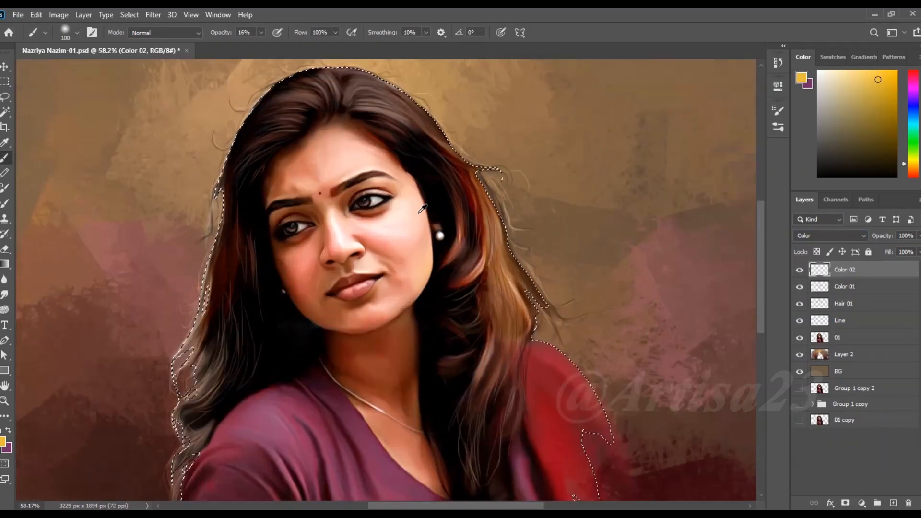
key(bracketleft)
key(bracketleft)
key(bracketleft)
key(bracketleft)
key(bracketleft)
drag(328, 124, 368, 152)
drag(293, 134, 269, 183)
key(bracketleft)
drag(314, 214, 319, 241)
key(bracketright)
key(bracketright)
mouse_move(369, 325)
mouse_down()
mouse_move(357, 277)
mouse_move(312, 288)
mouse_up()
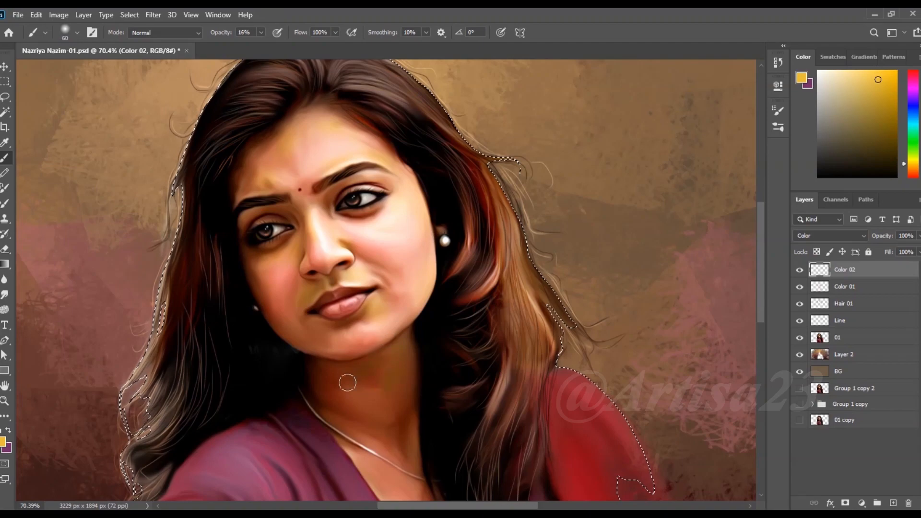
Paint the yellow tint over the neck, chest and arm with a 70 px brush.
scroll(376, 298, down, 3)
drag(376, 312, 437, 181)
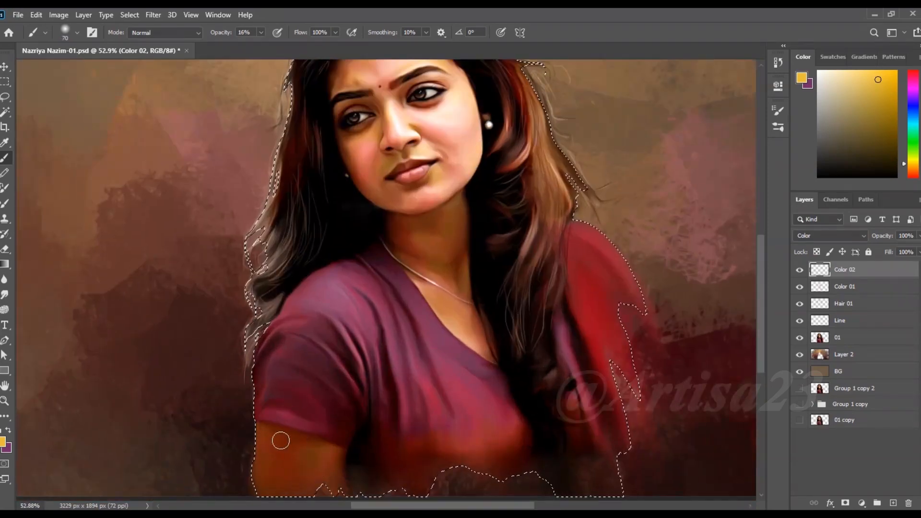
scroll(326, 299, down, 2)
Smudge the yellow tint smooth over the arm, neck and face, using a 100 px brush for the face.
key(r)
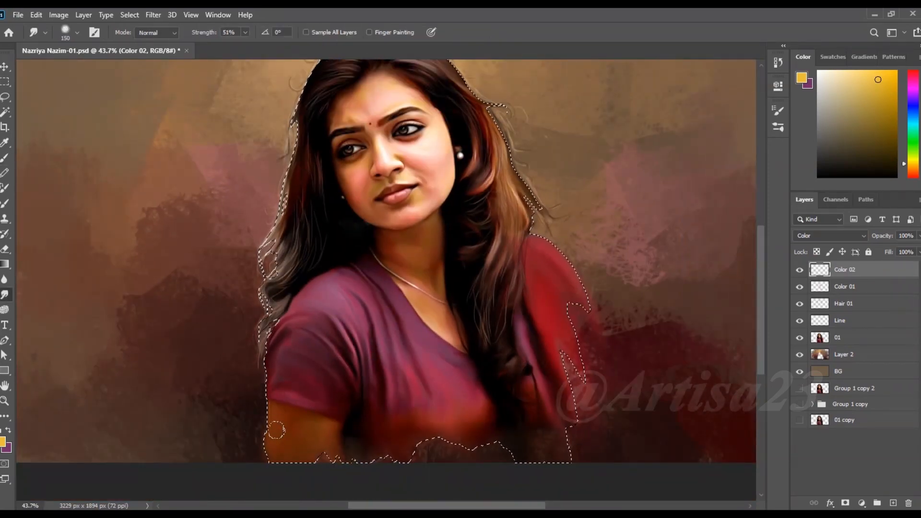
scroll(441, 259, up, 4)
key(bracketleft)
key(bracketleft)
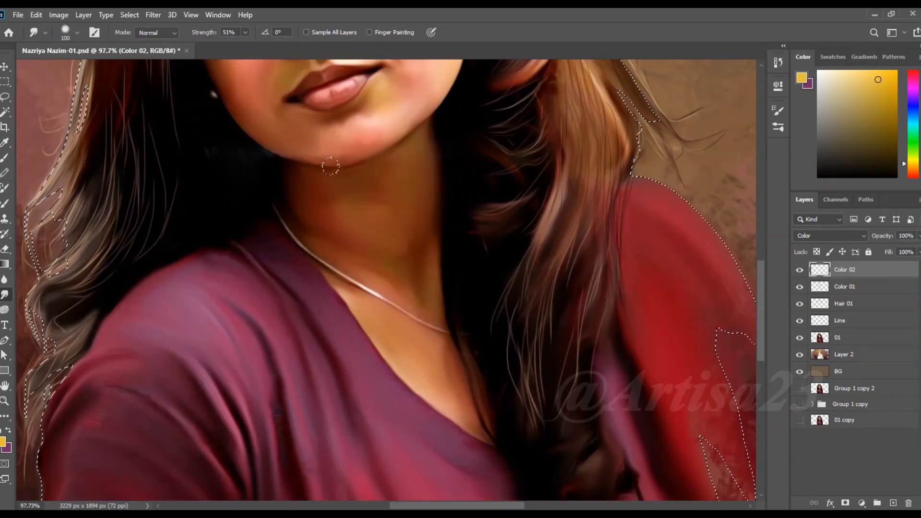
scroll(331, 166, up, 5)
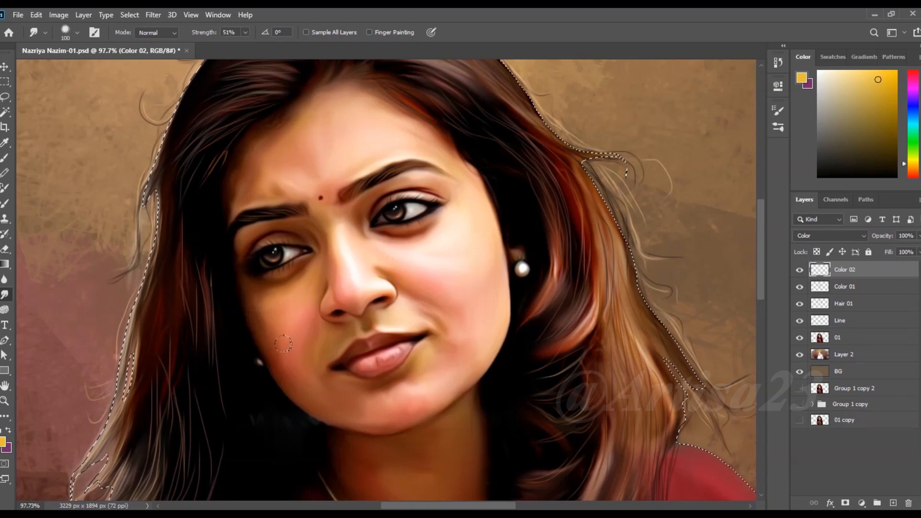
drag(410, 257, 366, 210)
scroll(369, 213, up, 1)
Select layer 01 and smudge the cheek, nose and facial skin smooth, reducing the strength to 38%.
click(844, 341)
scroll(432, 296, up, 1)
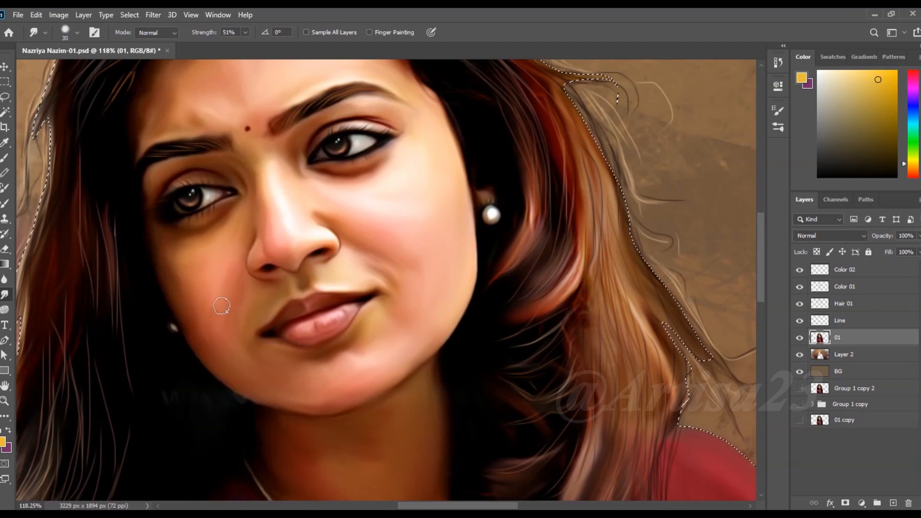
scroll(269, 270, down, 1)
drag(409, 258, 361, 256)
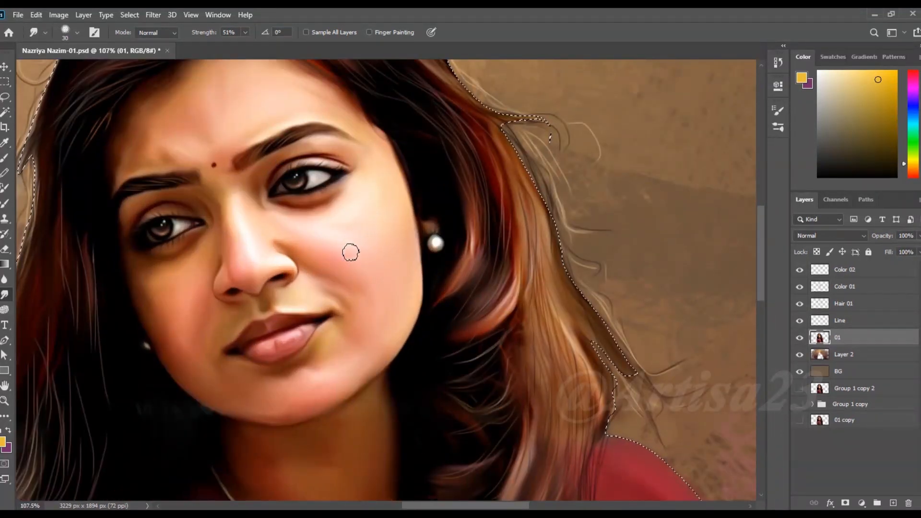
scroll(259, 220, up, 5)
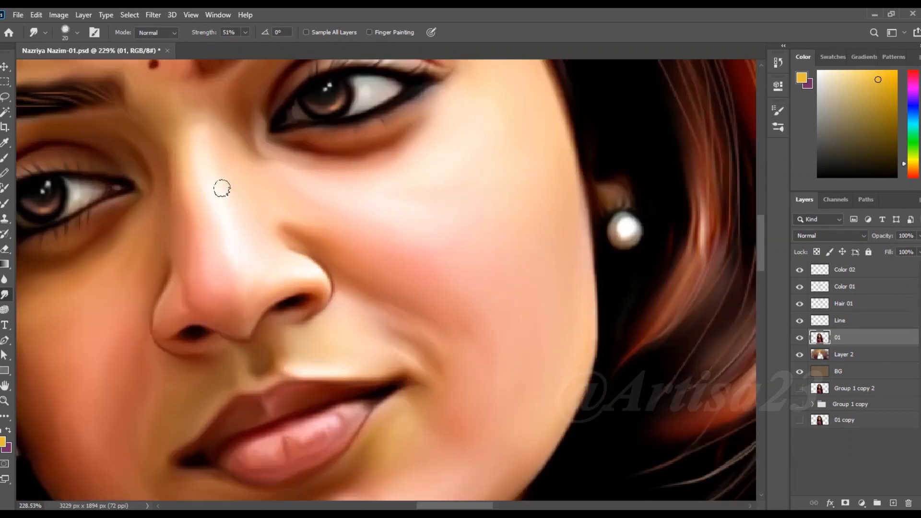
scroll(256, 275, down, 3)
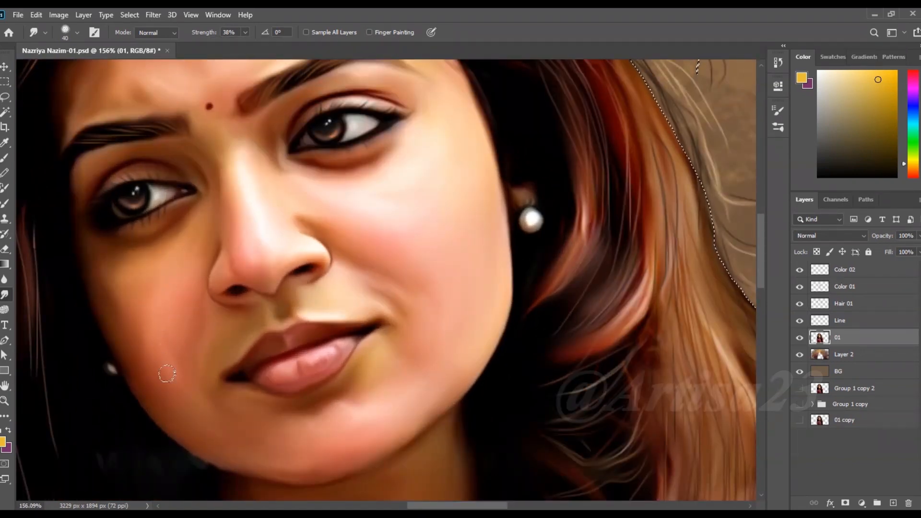
Return to Color 02 and smudge the yellow tint around the mouth and chin, enlarging the brush to 70 px.
scroll(159, 290, down, 5)
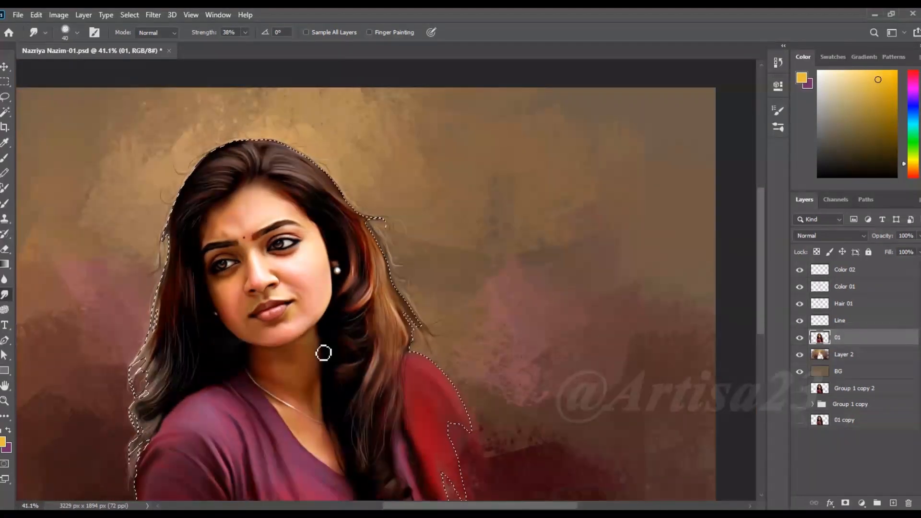
scroll(323, 352, up, 2)
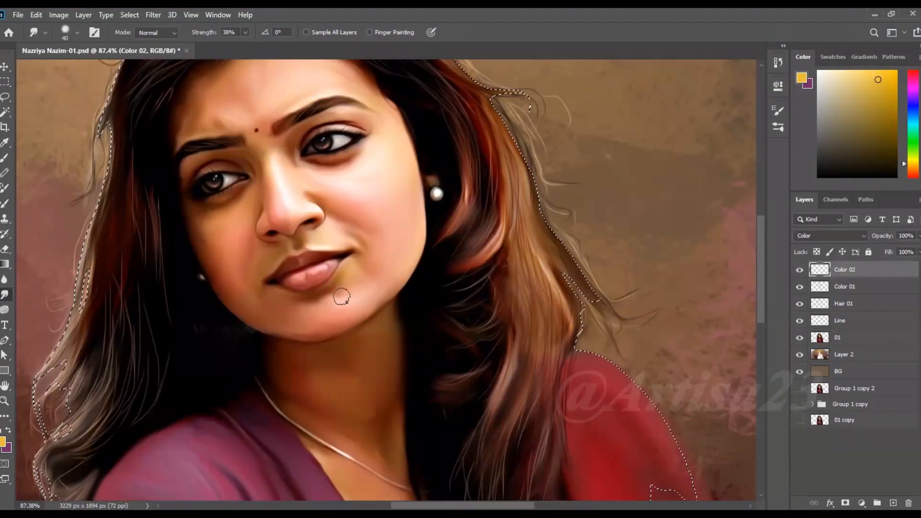
key(bracketright)
key(bracketright)
key(bracketright)
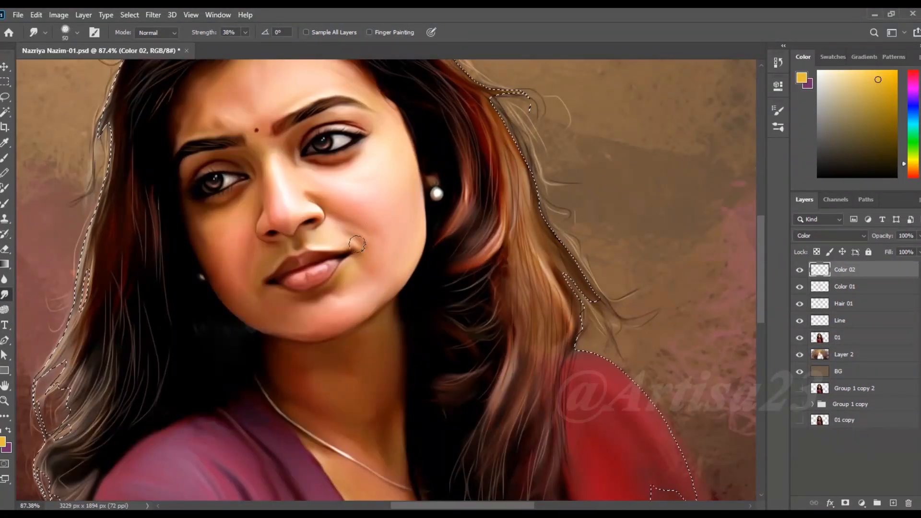
scroll(338, 254, down, 5)
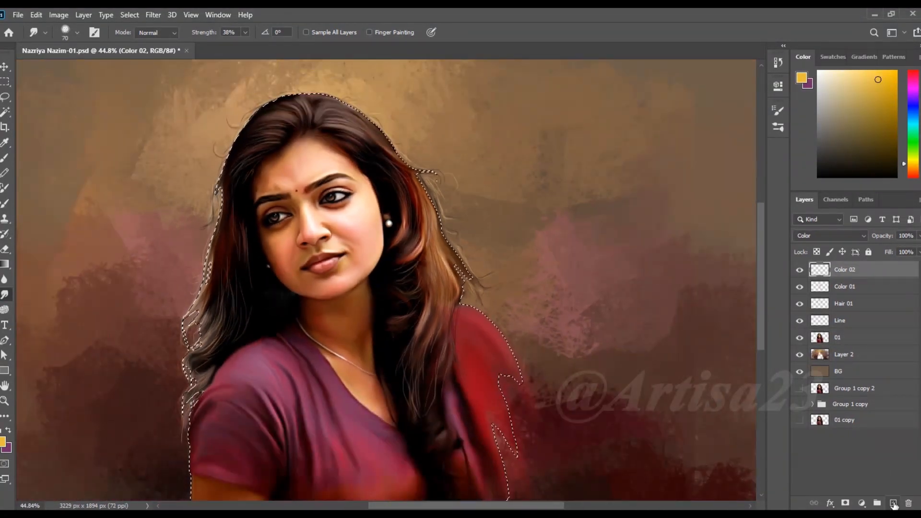
Add a layer named Lips above Color 02.
click(893, 502)
double_click(845, 270)
text(Lips)
key(Return)
Set the Brush tool to a dark red at 73% opacity.
key(b)
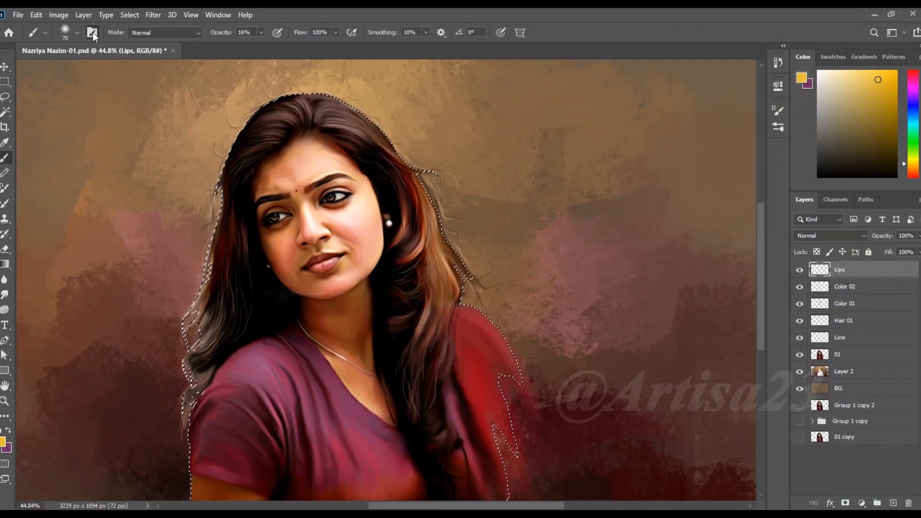
click(778, 110)
click(3, 442)
click(468, 261)
click(451, 196)
click(571, 109)
click(261, 32)
click(291, 45)
Paint both lips solid dark red on the Lips layer, reducing the brush size for the edges.
scroll(331, 253, up, 11)
key(bracketleft)
key(bracketleft)
key(bracketleft)
key(bracketleft)
key(bracketleft)
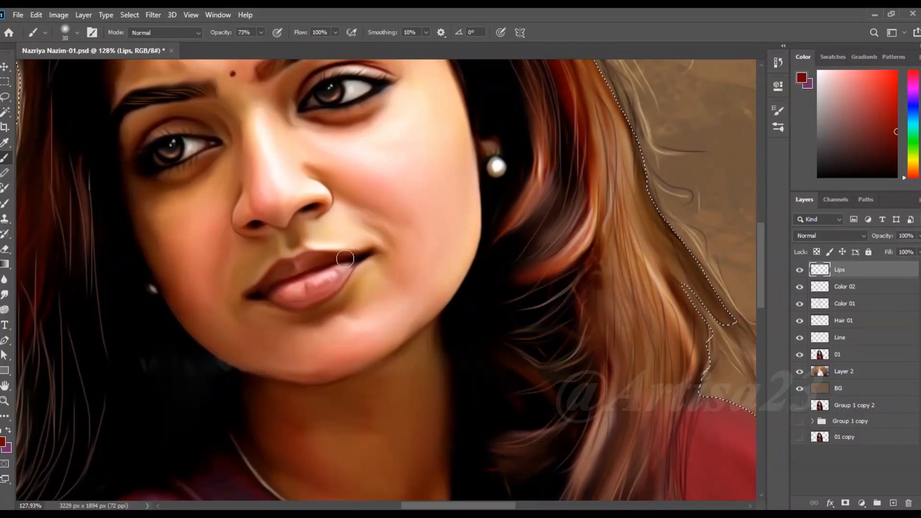
mouse_move(299, 268)
mouse_down()
mouse_move(329, 270)
mouse_move(332, 286)
mouse_up()
key(bracketleft)
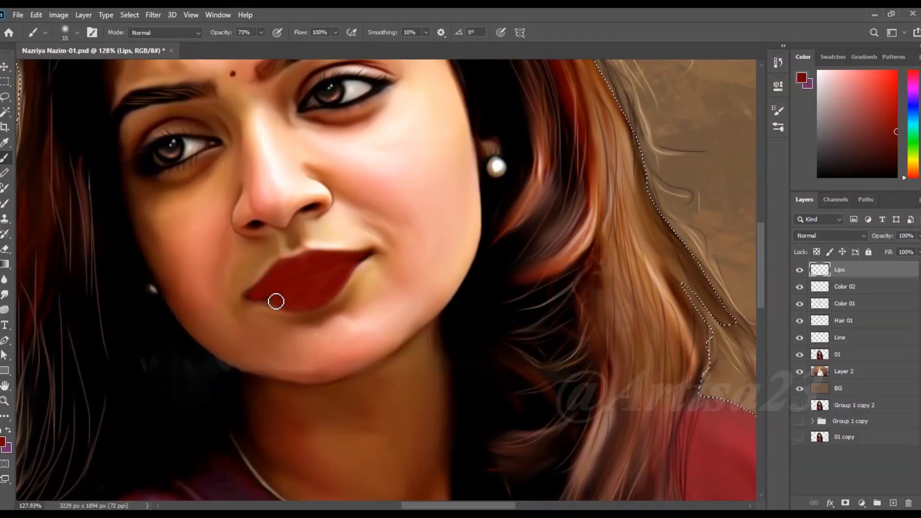
Set the Lips layer's blending mode to Soft Light.
scroll(369, 264, down, 8)
click(830, 235)
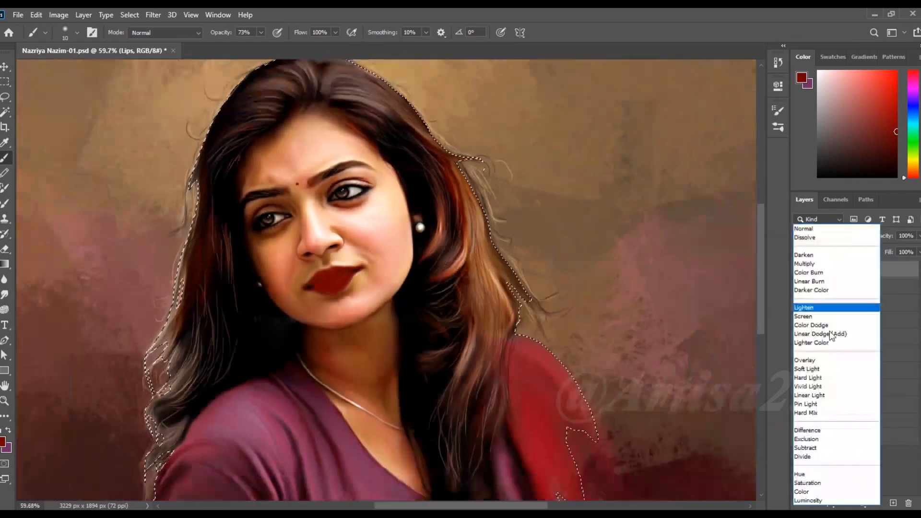
click(815, 368)
Shift the Lips layer's hue to -67 with Hue/Saturation.
key(v)
scroll(314, 195, up, 3)
click(58, 15)
mouse_move(72, 45)
click(211, 102)
drag(629, 173, 599, 172)
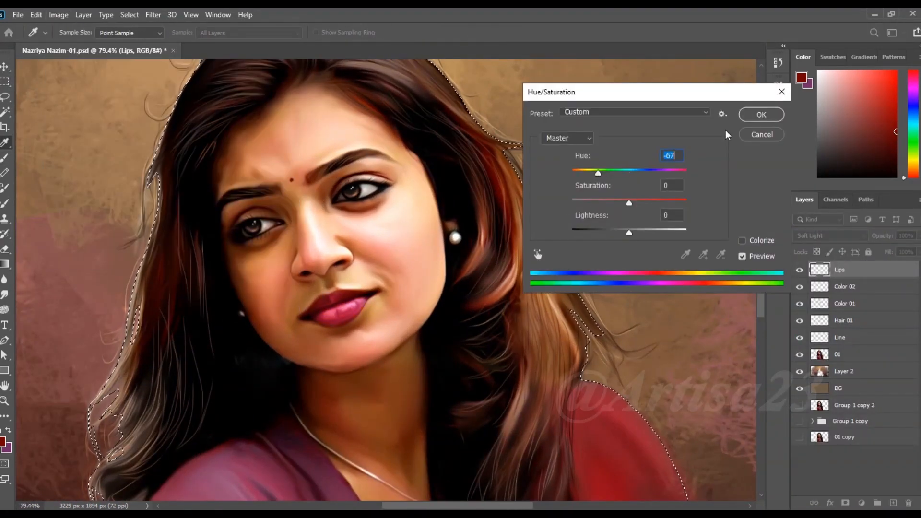
click(761, 114)
Adjust the Lips layer's tint with Color Balance.
click(58, 15)
mouse_move(72, 45)
click(211, 113)
drag(581, 230, 555, 215)
click(812, 126)
Apply a further Hue/Saturation adjustment to the Lips layer with the hue at about +30.
scroll(372, 272, down, 2)
scroll(372, 272, down, 2)
click(58, 15)
mouse_move(72, 43)
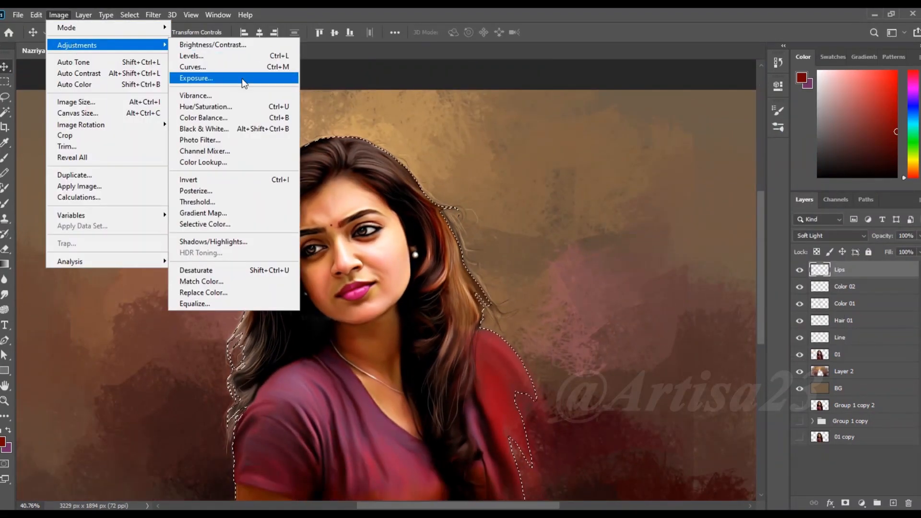
click(225, 103)
mouse_move(629, 173)
mouse_down()
mouse_move(600, 171)
mouse_move(643, 174)
mouse_up()
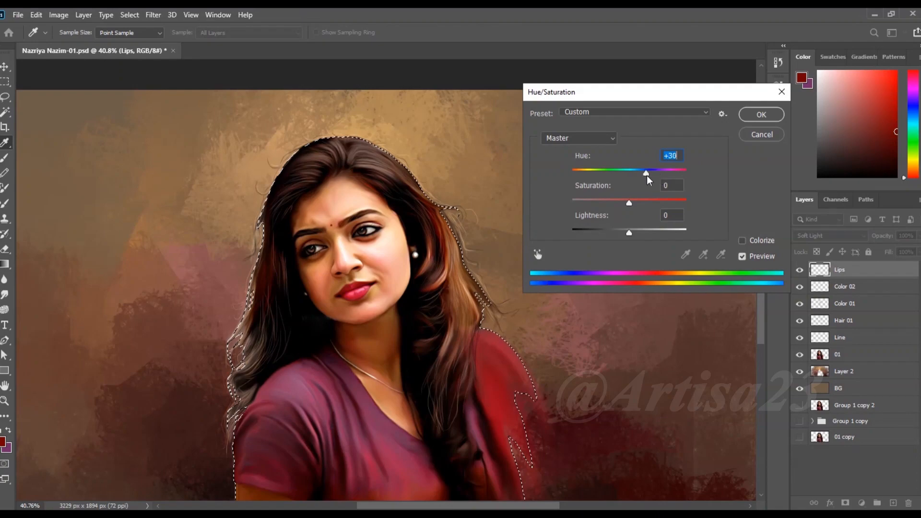
click(761, 114)
Soften the lip colour with the Eraser at 28% opacity and a size of 15, and save the document.
scroll(381, 288, up, 3)
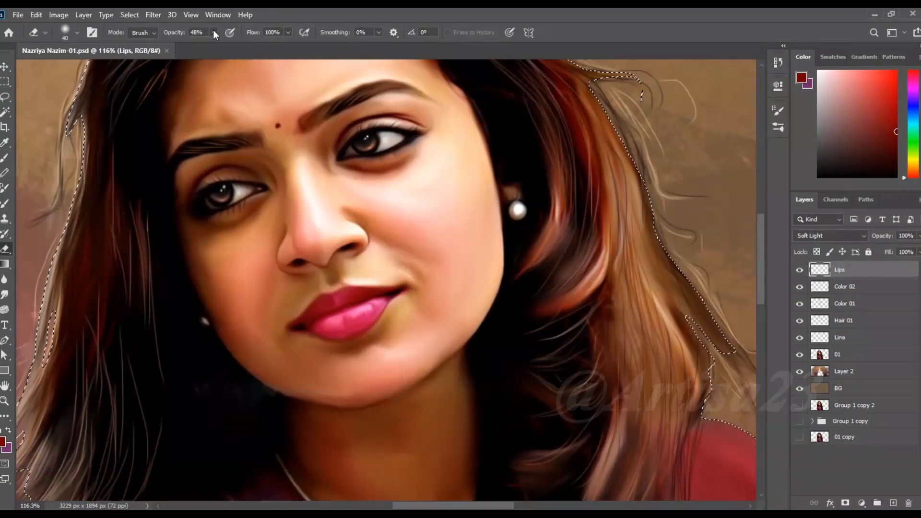
click(213, 32)
click(202, 46)
key(bracketleft)
key(bracketleft)
key(bracketleft)
key(bracketleft)
key(bracketleft)
drag(389, 301, 316, 326)
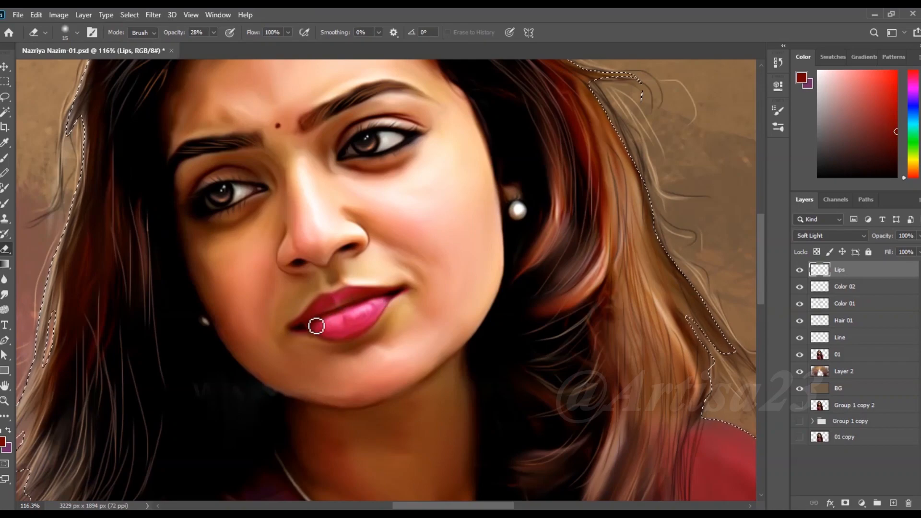
scroll(317, 326, down, 4)
key(ctrl+s)
Add a layer named Color 03 above the Lips layer.
scroll(381, 340, up, 2)
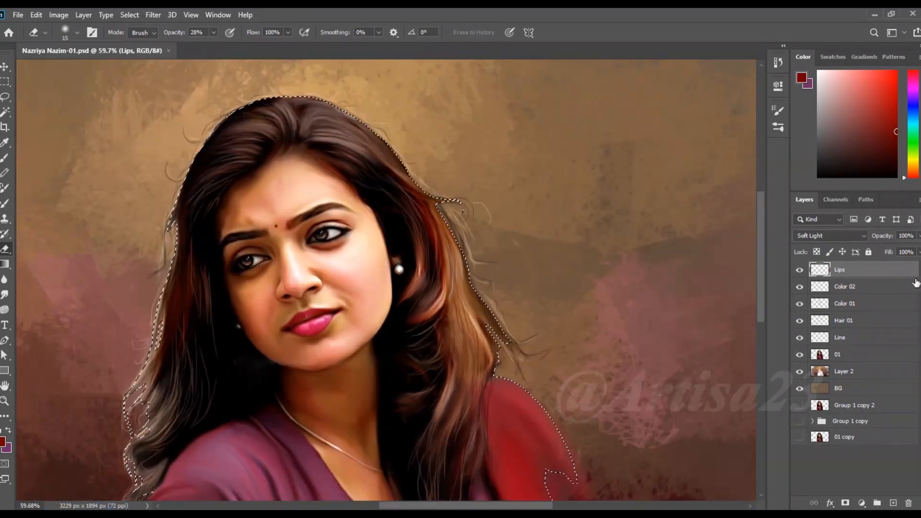
key(ctrl+shift+alt+n)
double_click(849, 270)
text(C)
key(Return)
Set the Brush to a muted light blue at 19% opacity and the Color 03 layer's blending mode to Color.
key(b)
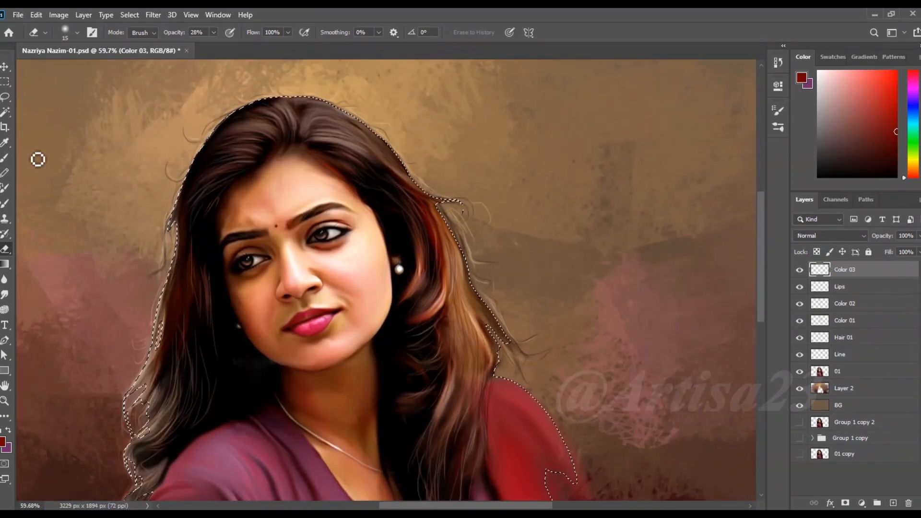
click(261, 32)
scroll(292, 143, down, 4)
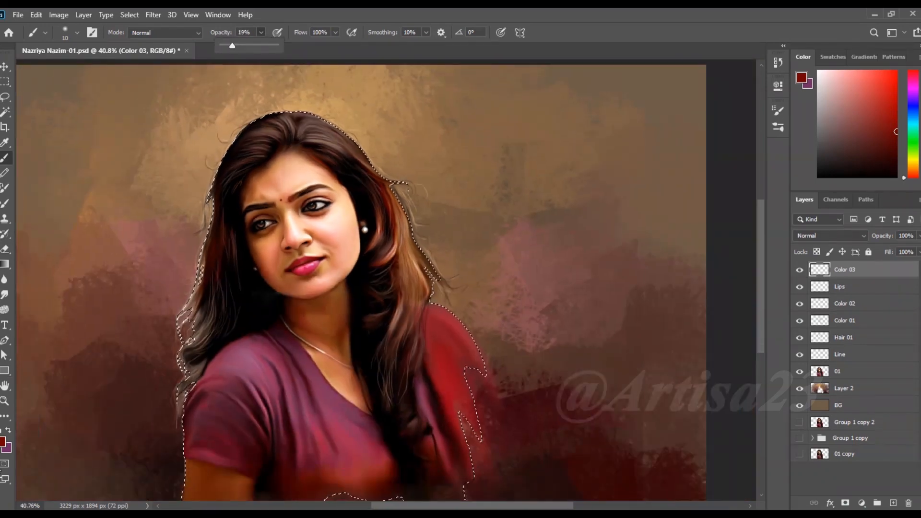
click(3, 442)
click(469, 186)
drag(391, 168, 368, 159)
click(571, 110)
click(830, 236)
click(816, 481)
Dab light blue tints over the forehead, nose, cheeks, mouth area, chin, neck and arm on the Color 03 layer, enlarging the brush.
scroll(329, 258, up, 4)
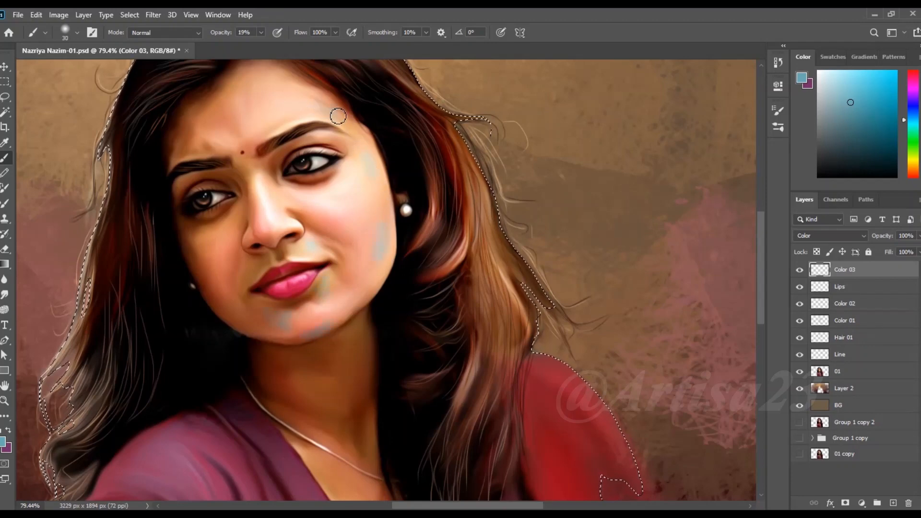
drag(229, 106, 219, 126)
drag(249, 185, 252, 204)
drag(261, 264, 247, 274)
key(])
drag(215, 226, 197, 231)
key(bracketright)
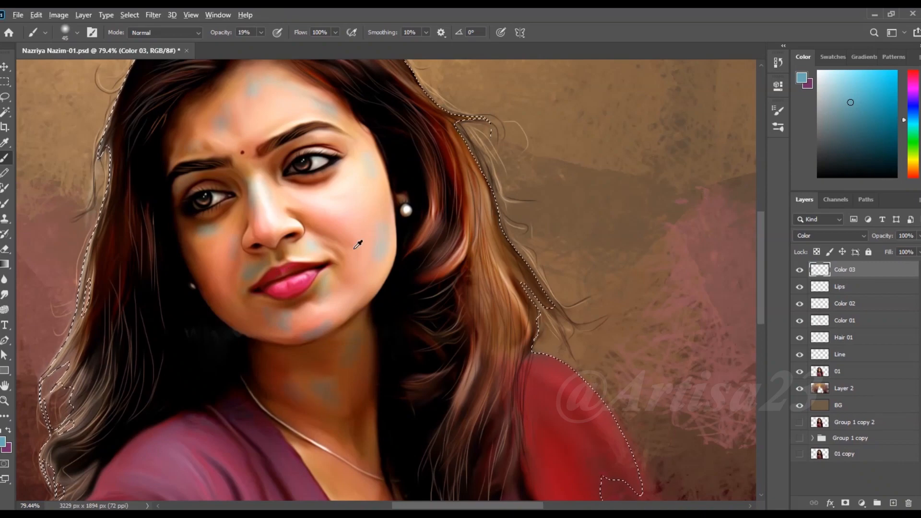
scroll(348, 236, down, 2)
scroll(348, 236, down, 1)
drag(347, 236, 426, 172)
scroll(307, 264, down, 2)
Blend the blue tints on the arm and neck with the Smudge tool at 38% strength.
key(r)
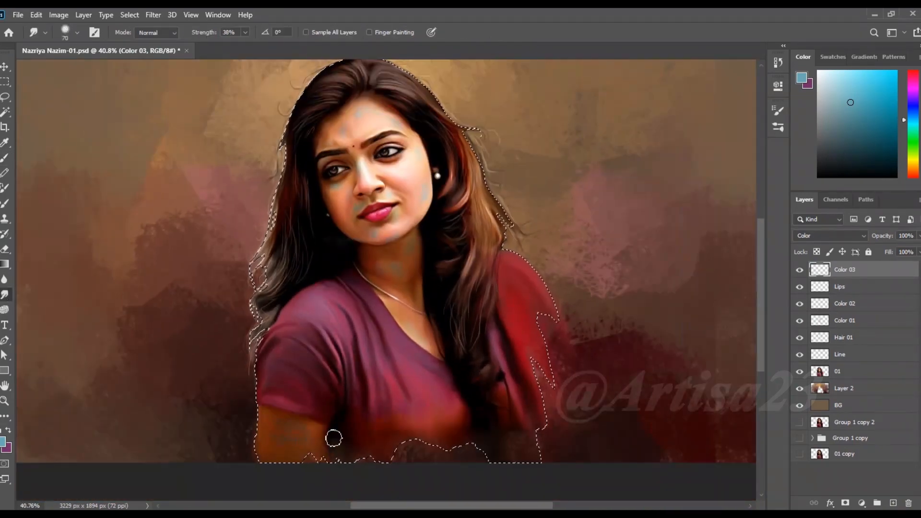
scroll(410, 263, up, 3)
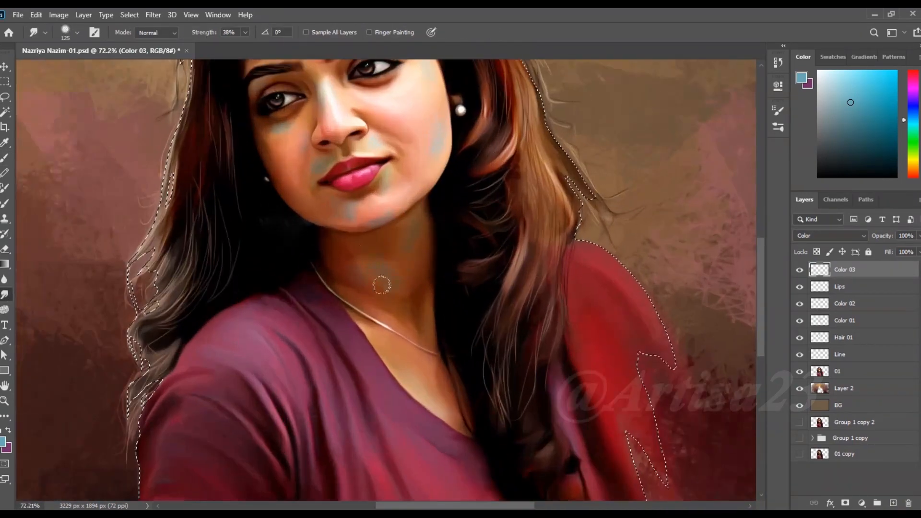
scroll(416, 226, up, 1)
key(bracketleft)
key(bracketleft)
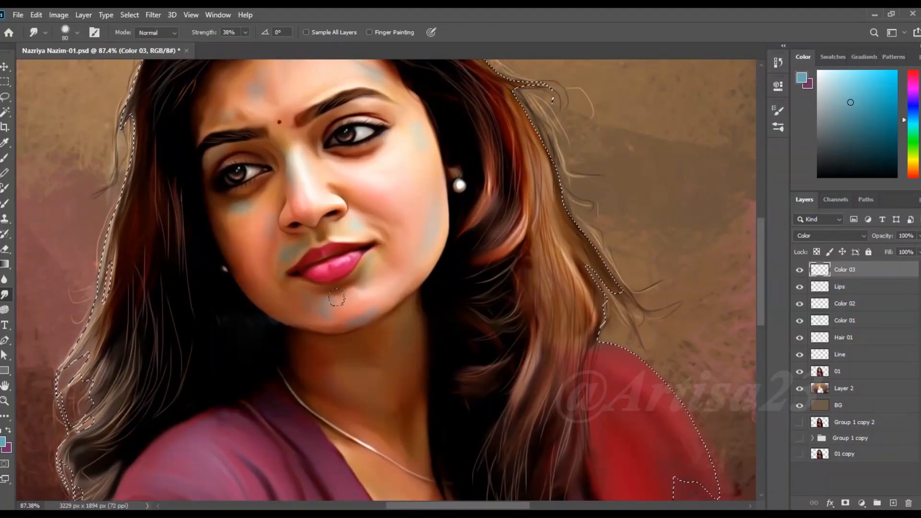
Raise the Smudge strength to 51% and blend the blue tints across the chin, cheeks, nose and forehead.
click(245, 32)
click(255, 45)
key(bracketleft)
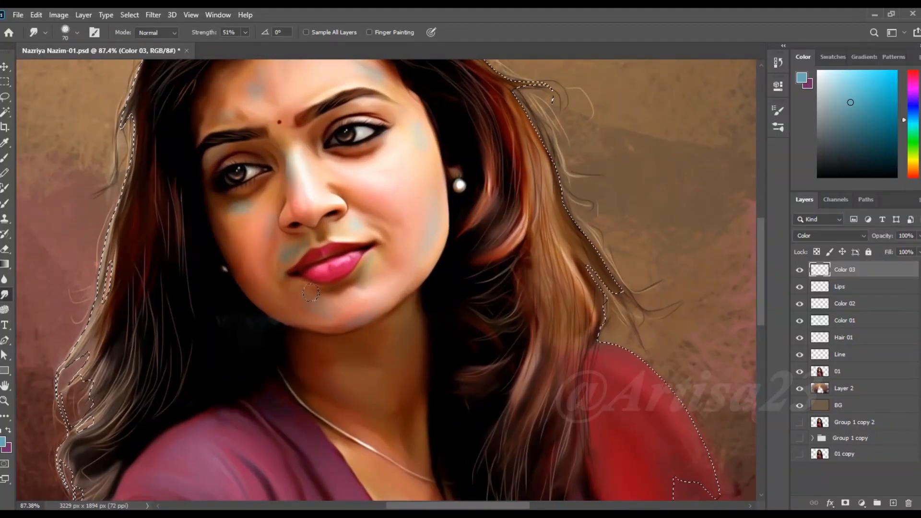
key(bracketright)
key(bracketright)
key(bracketright)
scroll(302, 111, up, 2)
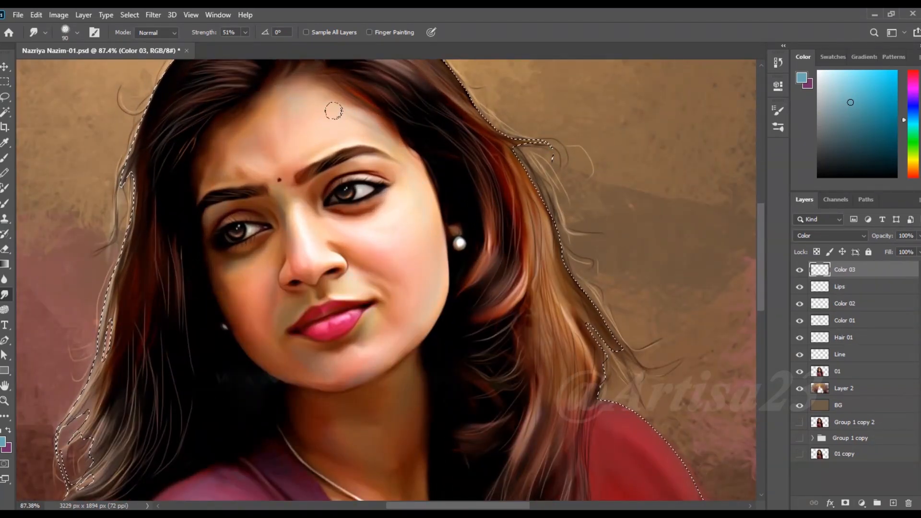
Smooth the forehead skin on layer 01 with the Smudge tool, using a size of about 40.
scroll(398, 124, up, 2)
ctrl+click(427, 142)
key(bracketleft)
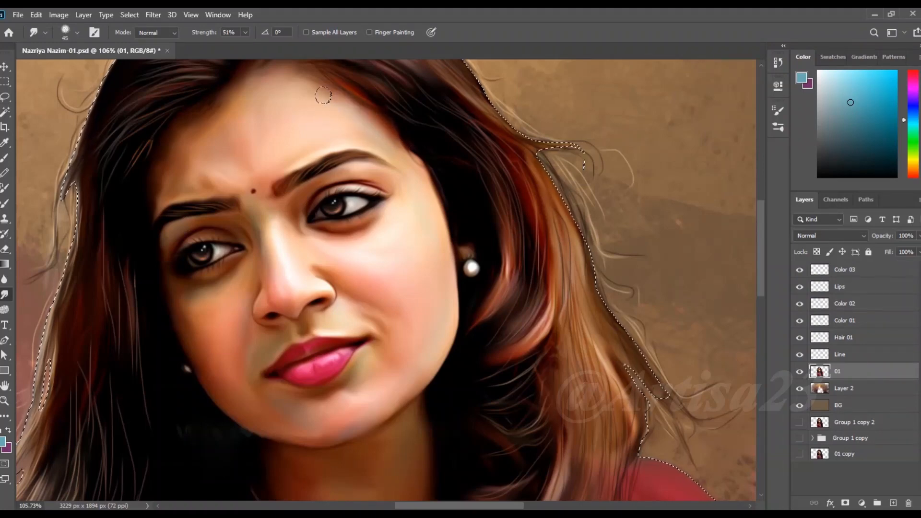
click(850, 271)
key(bracketright)
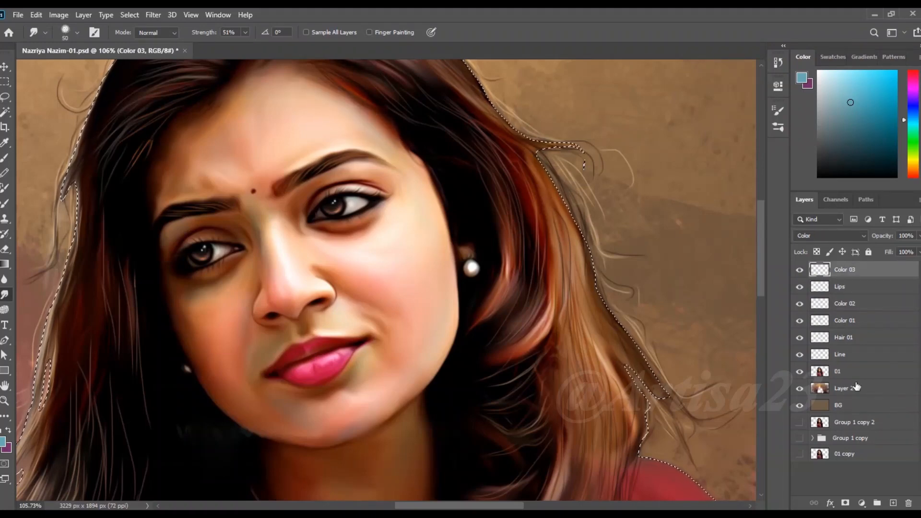
click(849, 372)
scroll(347, 139, up, 3)
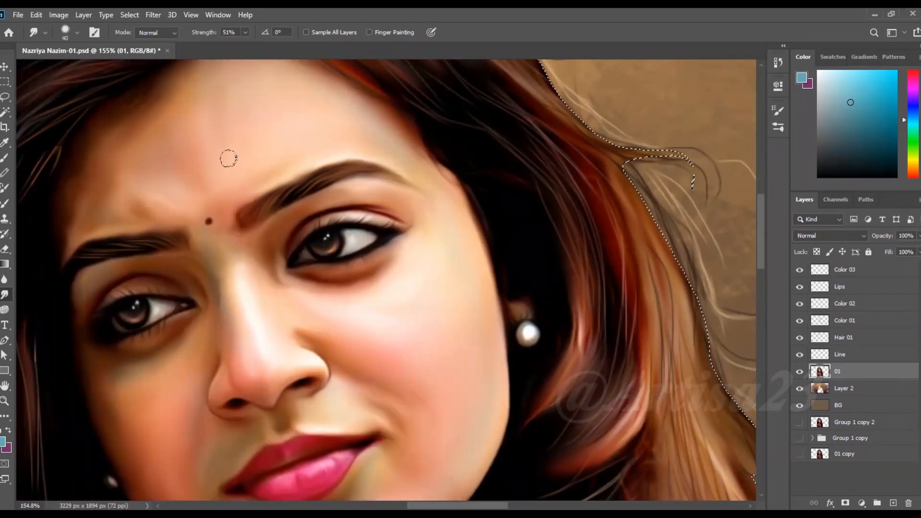
scroll(280, 133, down, 2)
scroll(217, 174, up, 1)
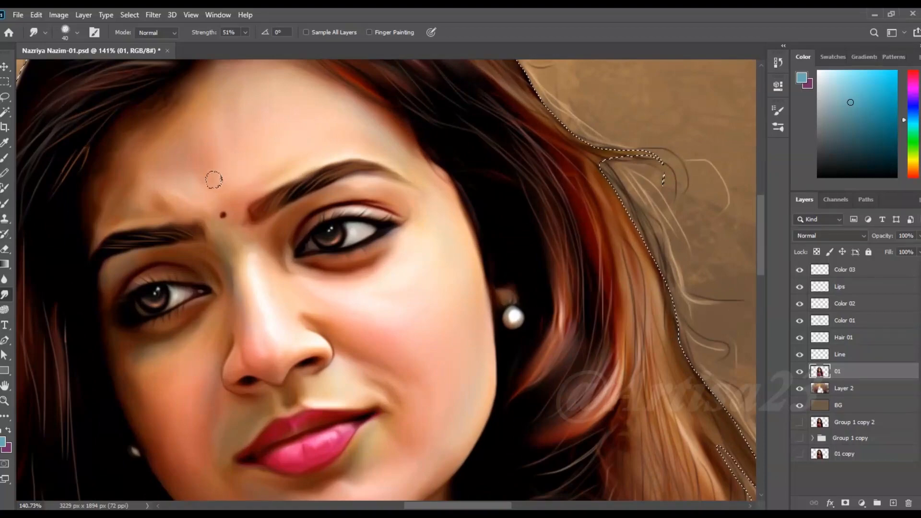
Refine the tint blending around the mouth and chin on the Color 03 layer.
scroll(332, 180, down, 9)
scroll(331, 307, up, 5)
click(850, 271)
scroll(403, 231, up, 2)
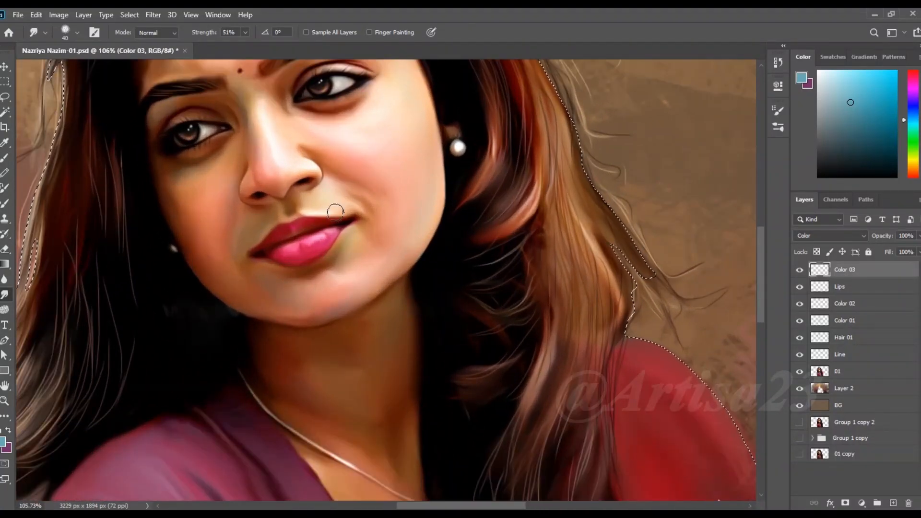
scroll(372, 216, down, 6)
scroll(362, 368, up, 2)
scroll(362, 368, down, 1)
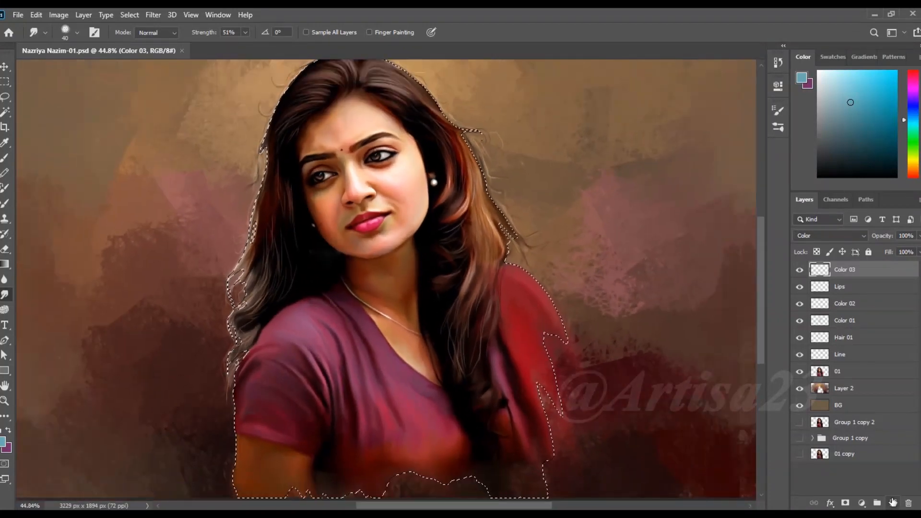
Add a layer named Light above the Color 03 layer.
click(892, 502)
double_click(847, 269)
text(Light)
key(Return)
Set the Brush tool to white at 53% opacity.
scroll(355, 139, up, 5)
key(b)
click(3, 441)
click(308, 115)
click(572, 108)
scroll(369, 242, up, 4)
click(261, 32)
drag(258, 47, 280, 46)
Paint white highlights on the cheek and both lips on the Light layer, reducing the brush size for the lips.
key(bracketleft)
key(bracketleft)
key(bracketleft)
drag(462, 212, 436, 205)
key(bracketleft)
key(bracketleft)
key(bracketleft)
mouse_move(430, 301)
mouse_down()
mouse_move(390, 298)
mouse_move(375, 310)
mouse_move(370, 300)
mouse_move(336, 322)
mouse_up()
key(bracketleft)
mouse_move(411, 326)
mouse_down()
mouse_move(392, 311)
mouse_move(417, 324)
mouse_move(415, 336)
mouse_move(374, 344)
mouse_up()
Paint short white highlight strokes on the chin, cheek and forehead on the Light layer.
key(bracketright)
key(bracketright)
key(bracketright)
key(bracketright)
key(bracketright)
drag(421, 367, 426, 374)
mouse_move(441, 369)
mouse_down()
mouse_move(446, 376)
mouse_move(426, 385)
mouse_up()
drag(409, 381, 413, 394)
click(459, 215)
drag(484, 217, 483, 207)
key(bracketleft)
scroll(439, 309, down, 3)
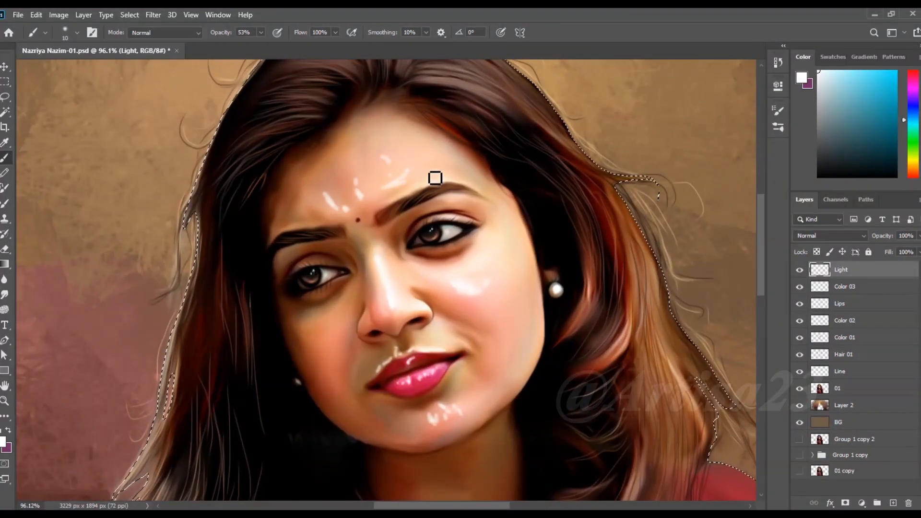
Blend the forehead, cheek and lip highlights with the Smudge tool at 51% strength, using a smaller brush on the lips.
click(6, 293)
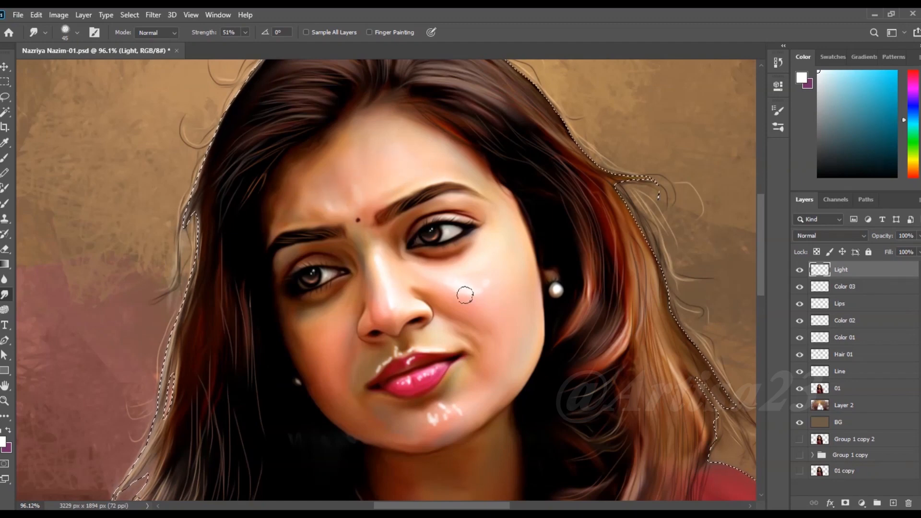
key(bracketleft)
key(bracketleft)
key(bracketleft)
mouse_move(427, 352)
mouse_down()
mouse_move(387, 367)
mouse_move(406, 363)
mouse_up()
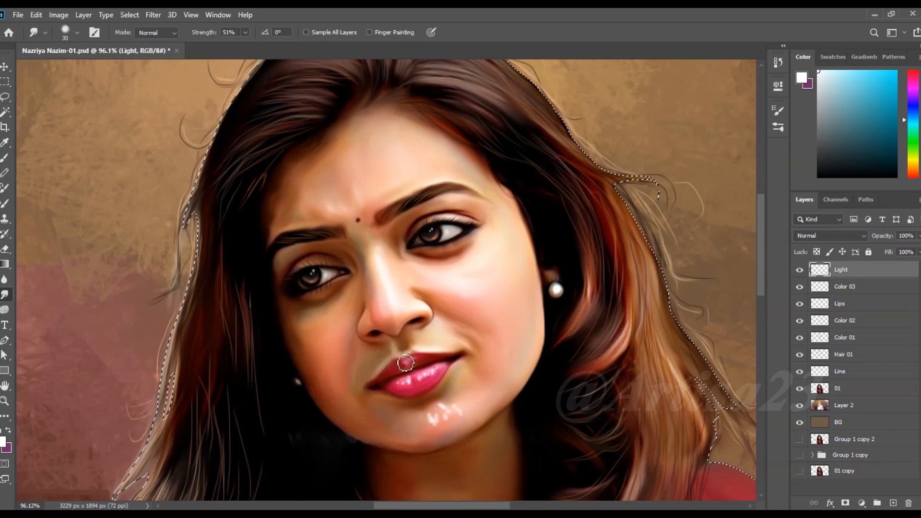
key(bracketright)
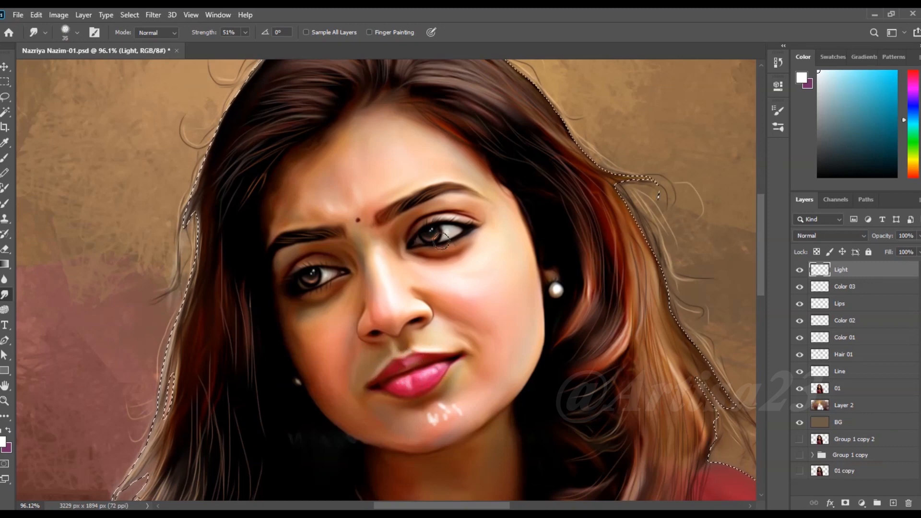
Blend the white chin highlights into the skin with the Smudge tool at size 45.
scroll(408, 207, down, 3)
key(bracketright)
key(bracketright)
scroll(424, 323, up, 6)
drag(423, 323, 399, 330)
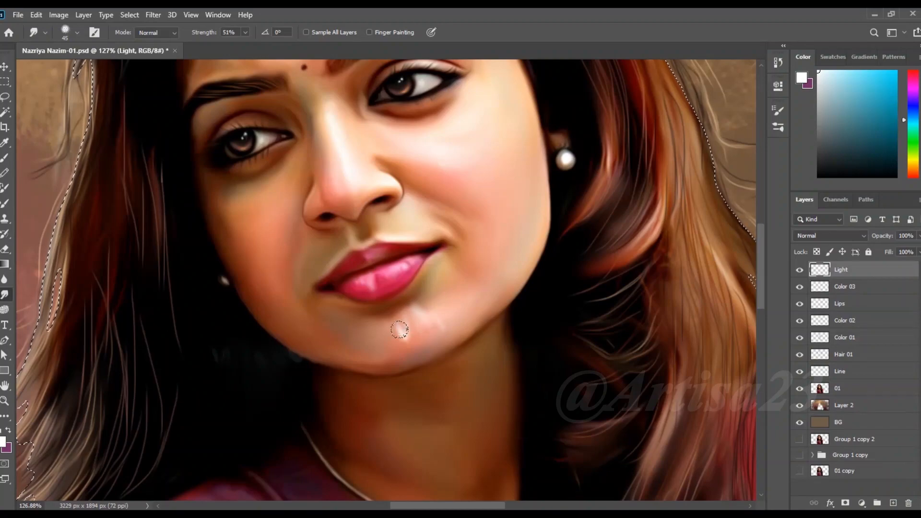
scroll(438, 323, down, 5)
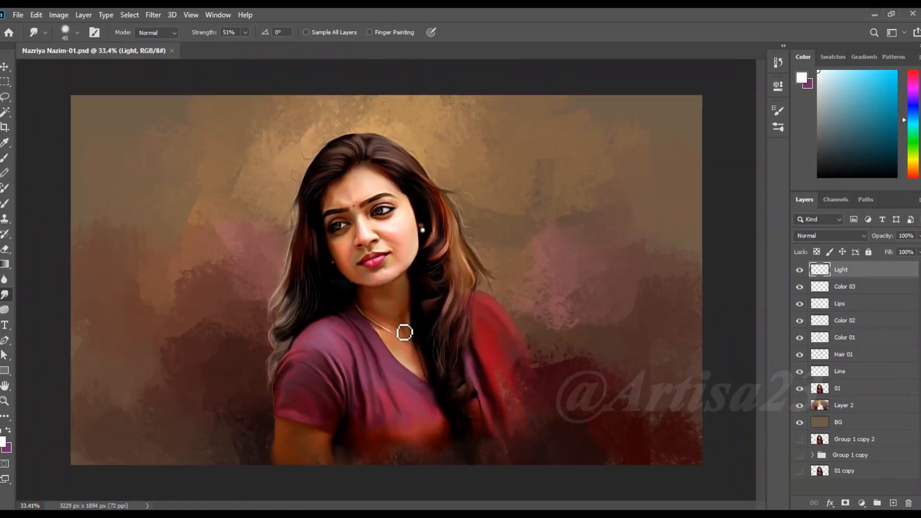
Paint light pink highlight strokes along the folds of the purple top on the Light layer with the Brush at 53% opacity.
scroll(403, 329, up, 2)
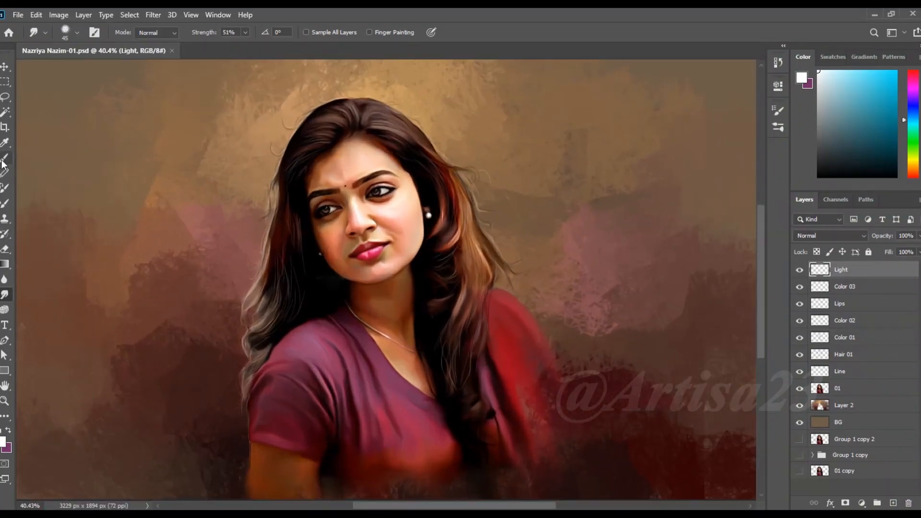
click(2, 160)
scroll(350, 402, up, 6)
alt+click(303, 358)
click(3, 442)
click(360, 128)
key(Return)
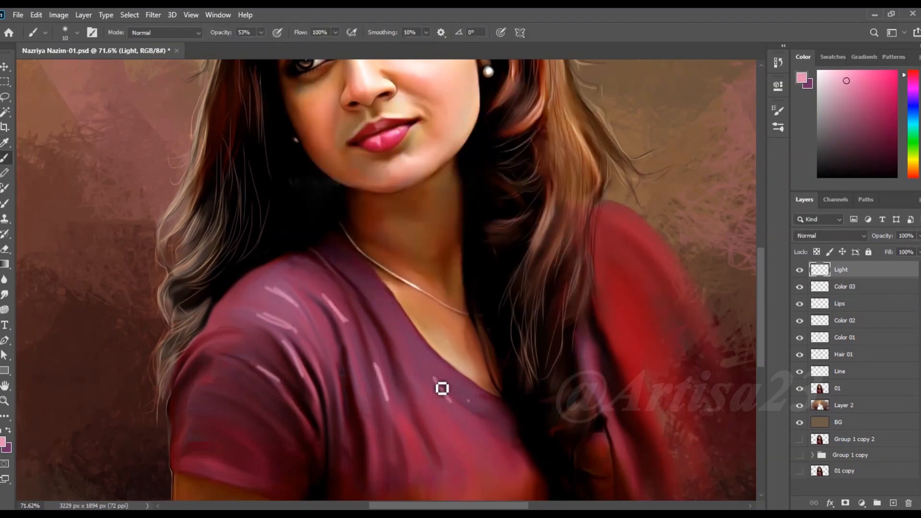
scroll(396, 288, down, 2)
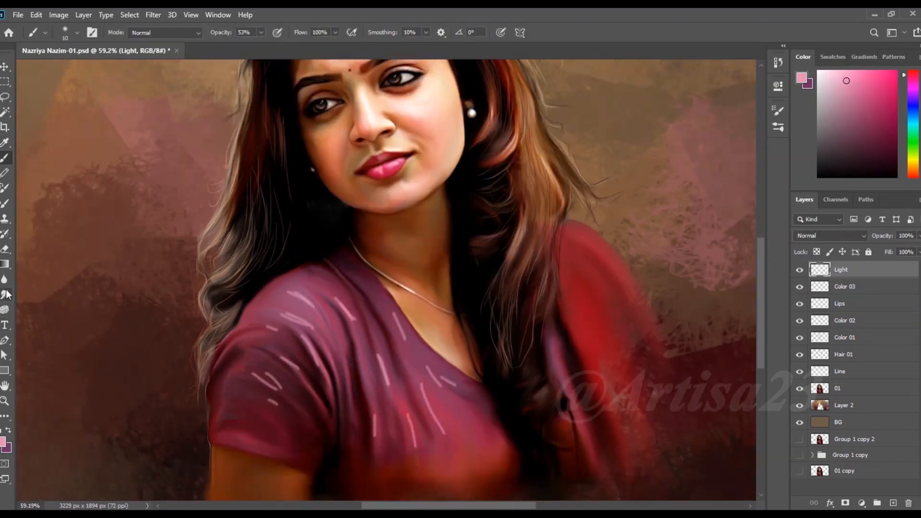
Smudge the pink strokes into the top's folds with a size 80 brush and save the document.
click(5, 294)
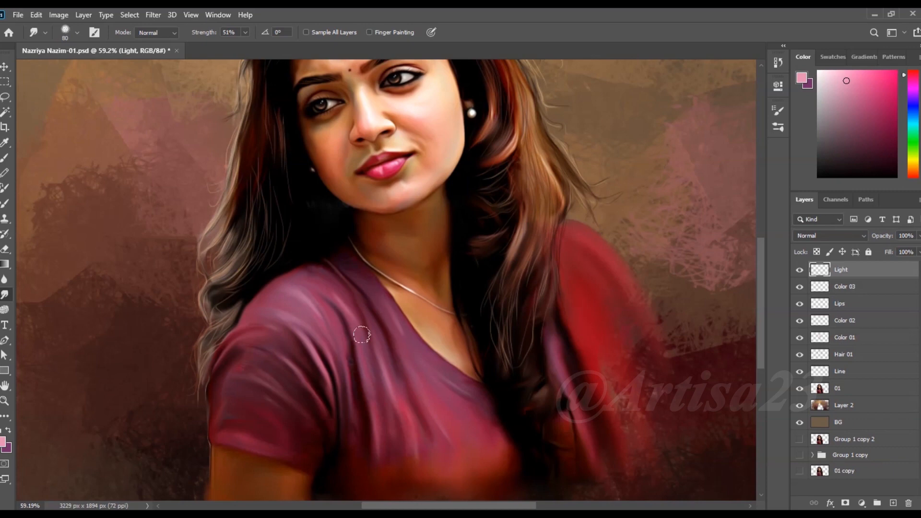
scroll(364, 392, down, 3)
scroll(398, 426, down, 2)
key(ctrl+s)
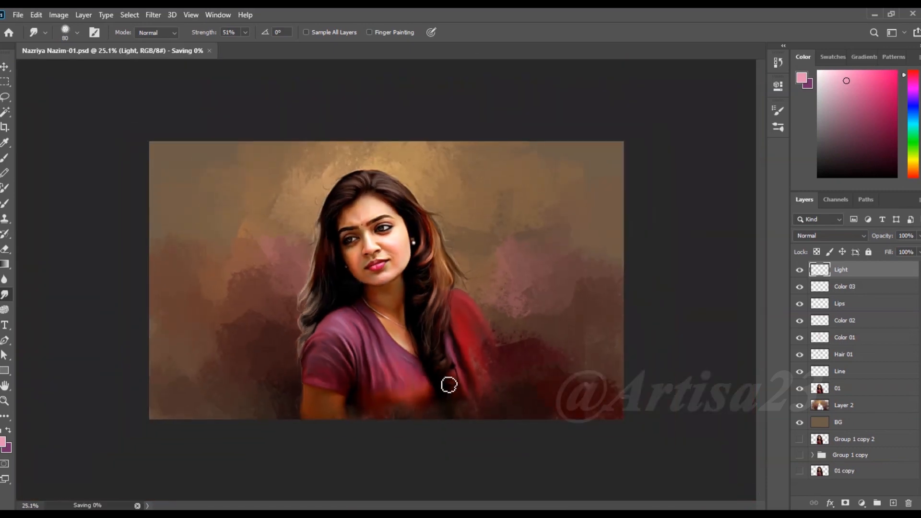
Save the document and reselect the Light layer.
scroll(484, 288, up, 5)
click(834, 392)
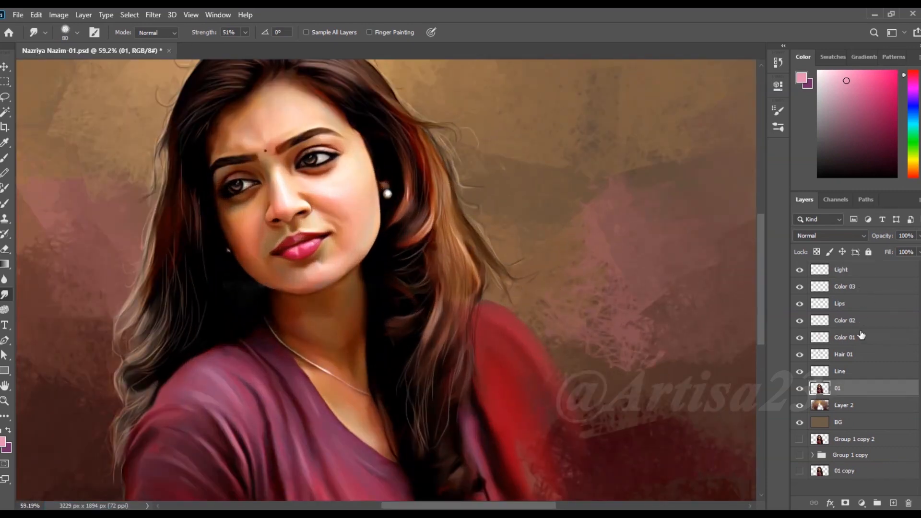
click(861, 356)
scroll(499, 291, down, 4)
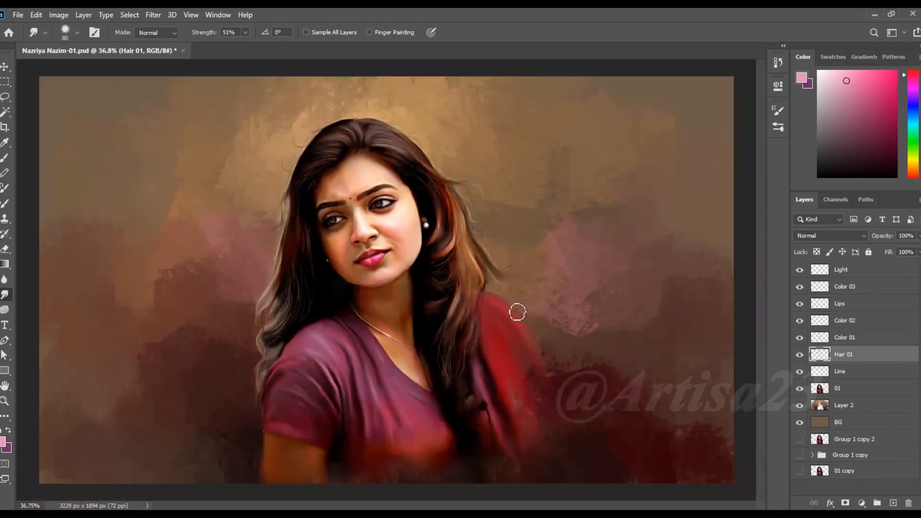
key(ctrl+s)
click(844, 278)
scroll(489, 278, up, 3)
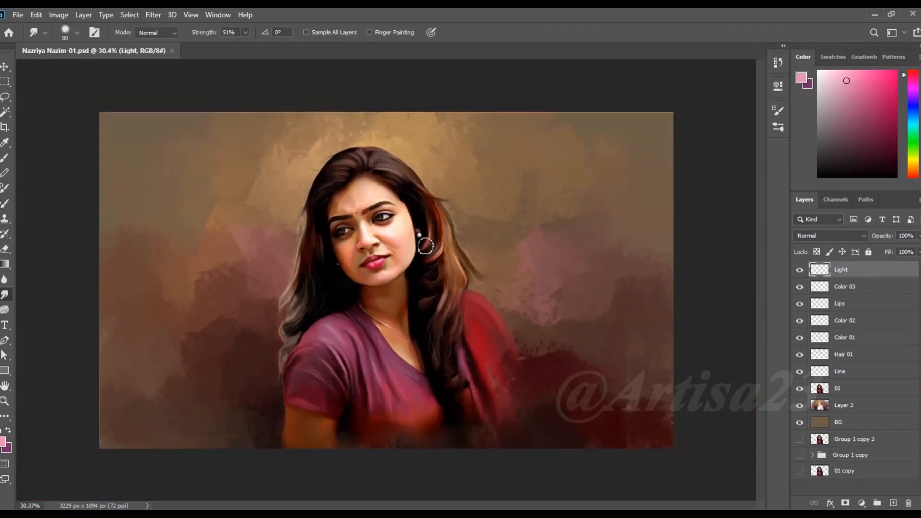
scroll(487, 275, down, 3)
scroll(492, 280, up, 1)
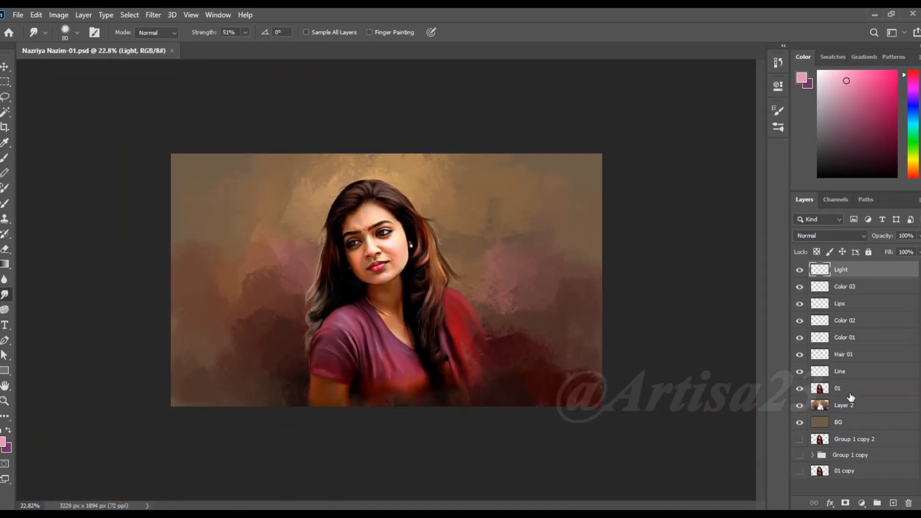